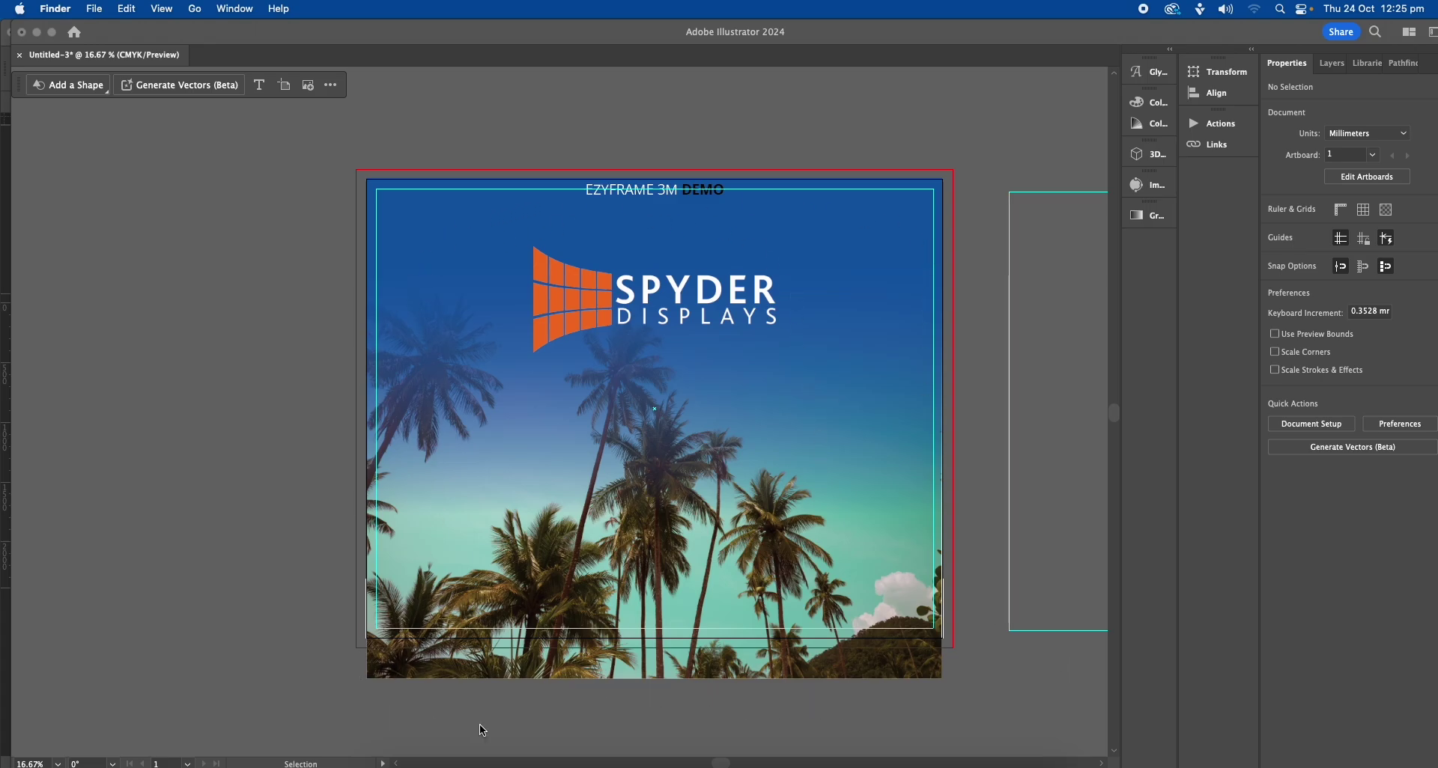
Fit the bottom of the palm-tree background artwork to the artboard's lower edge.
left_click(343, 479)
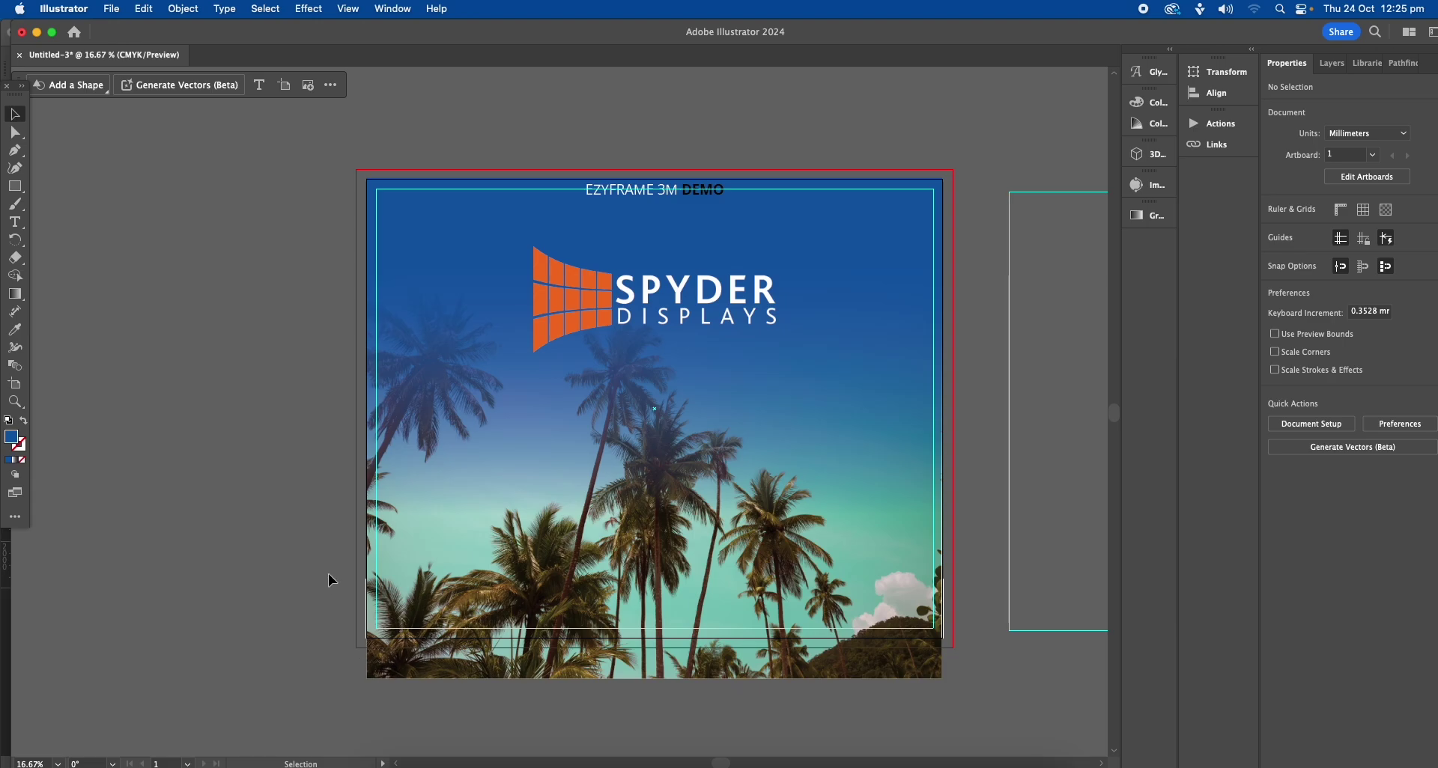
left_click_drag(328, 573, 980, 718)
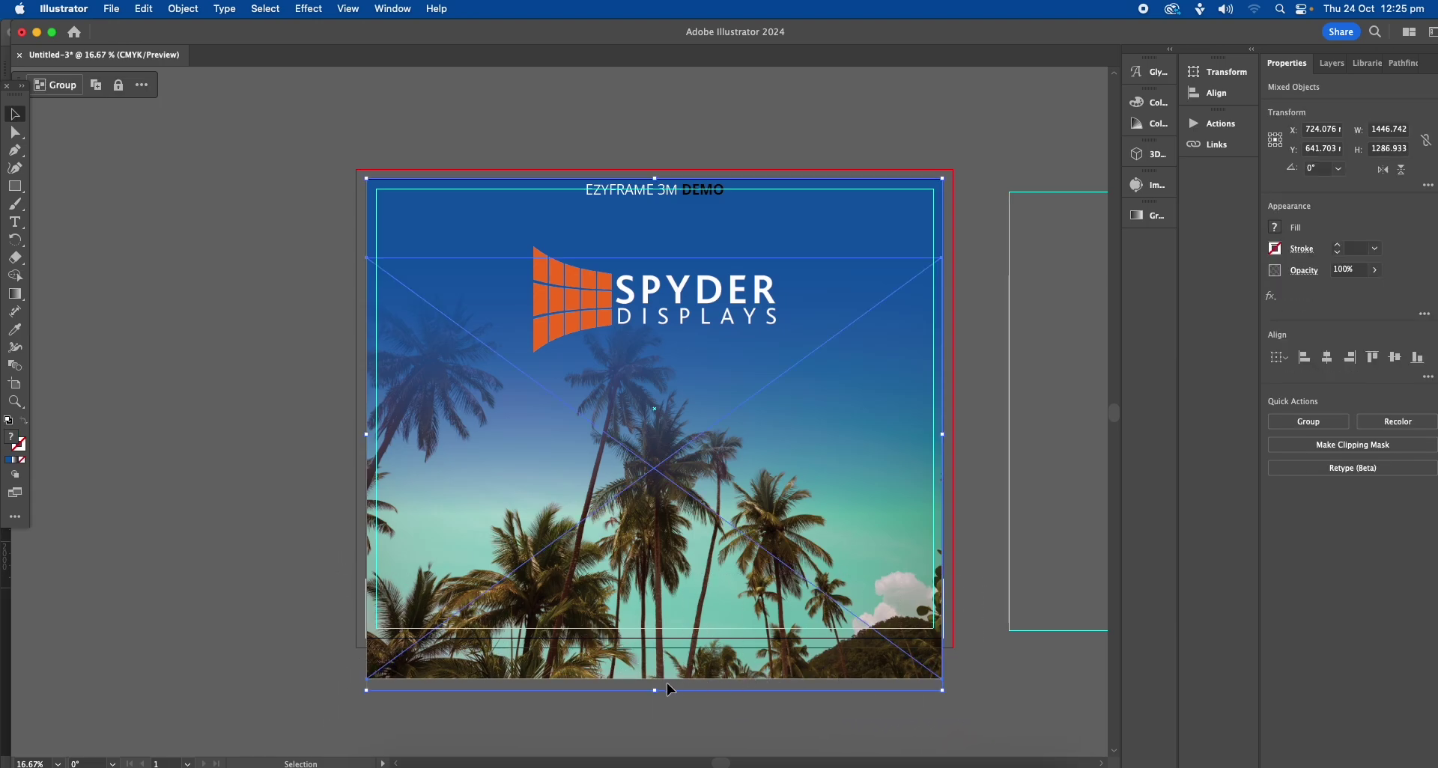
left_click_drag(659, 691, 662, 648)
left_click(279, 465)
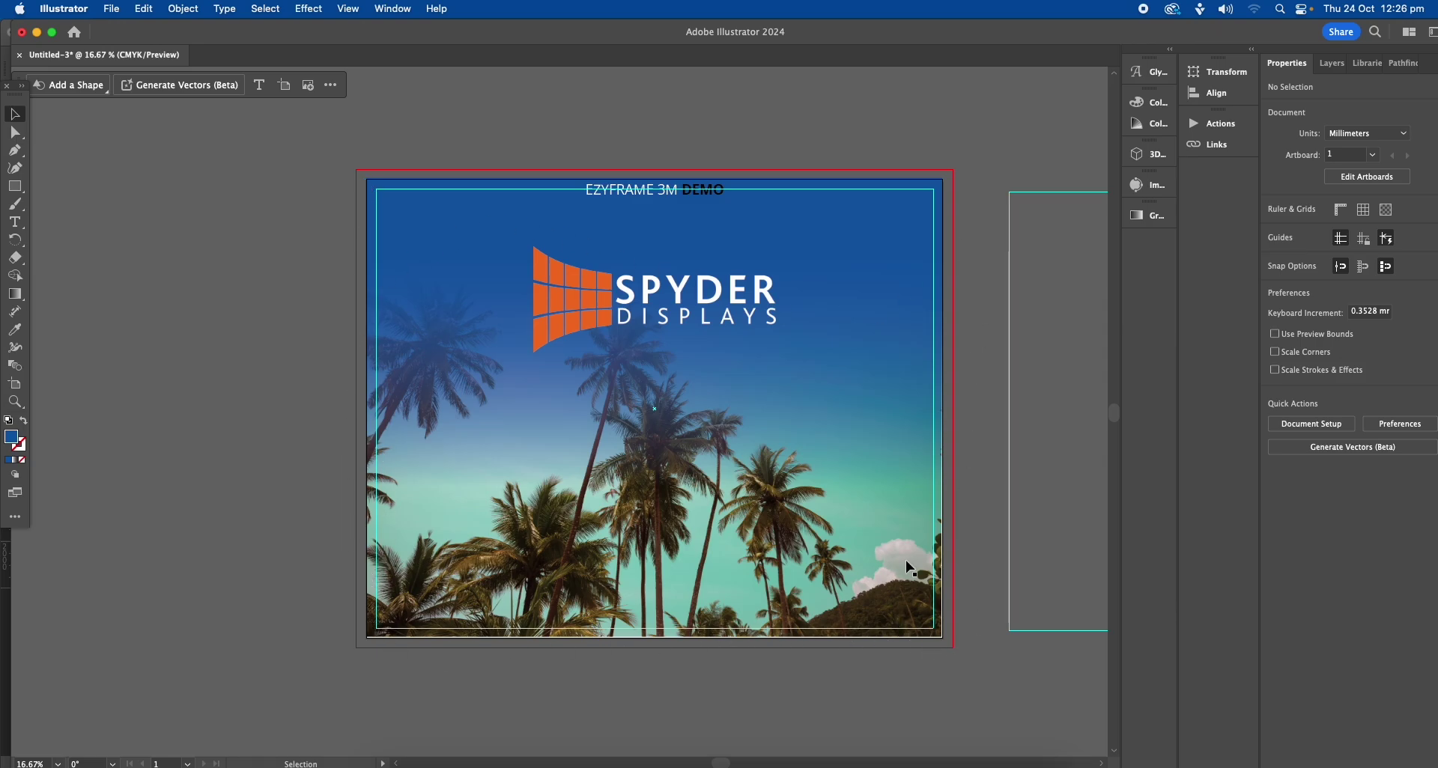
Stretch the palm-tree image out to the red bleed line on the left, bottom and right sides.
left_click(362, 470)
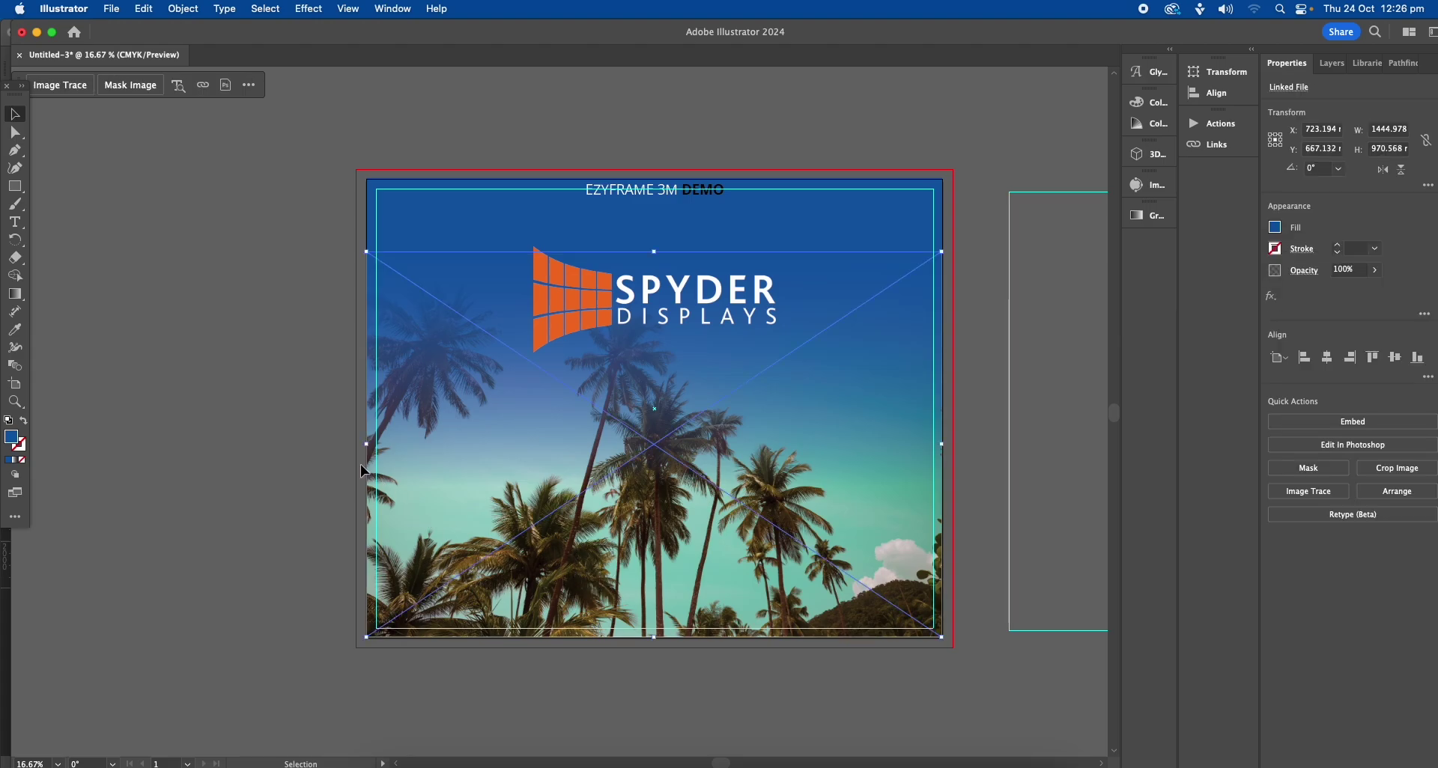
left_click_drag(367, 448, 357, 446)
left_click_drag(651, 640, 649, 649)
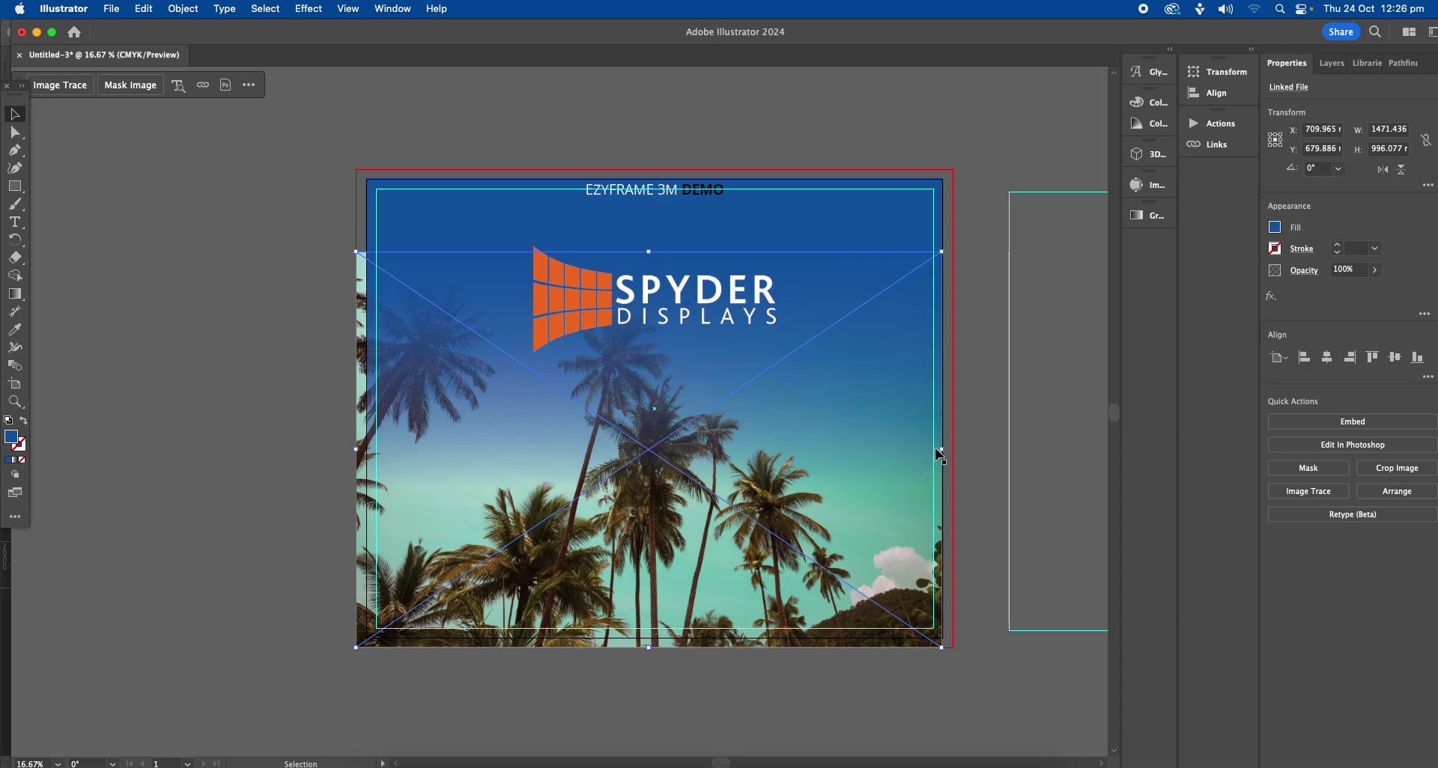
left_click_drag(941, 449, 951, 448)
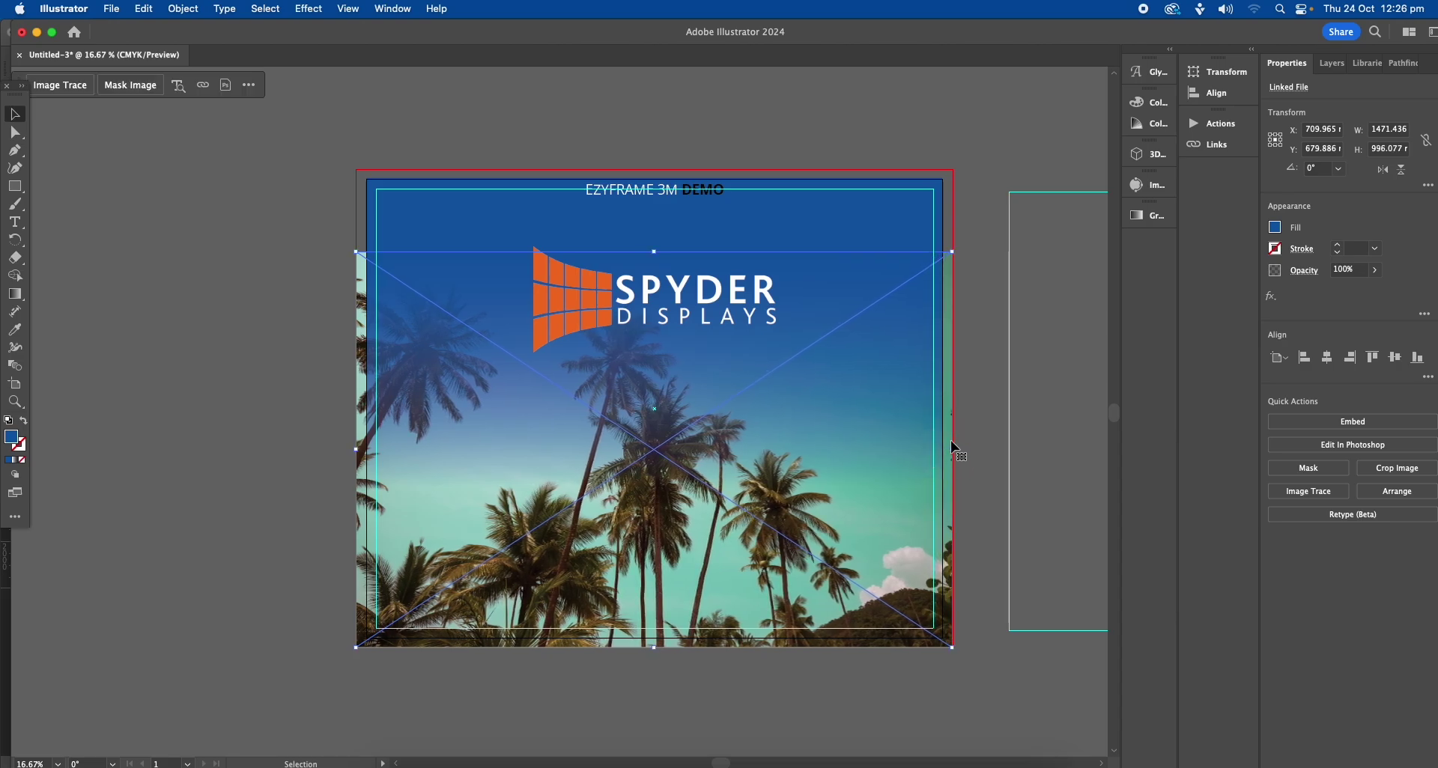
Extend the blue gradient clip group to the red bleed line on the top, left and right sides.
left_click(793, 197, "shift")
key("super+7")
left_click_drag(654, 178, 653, 164)
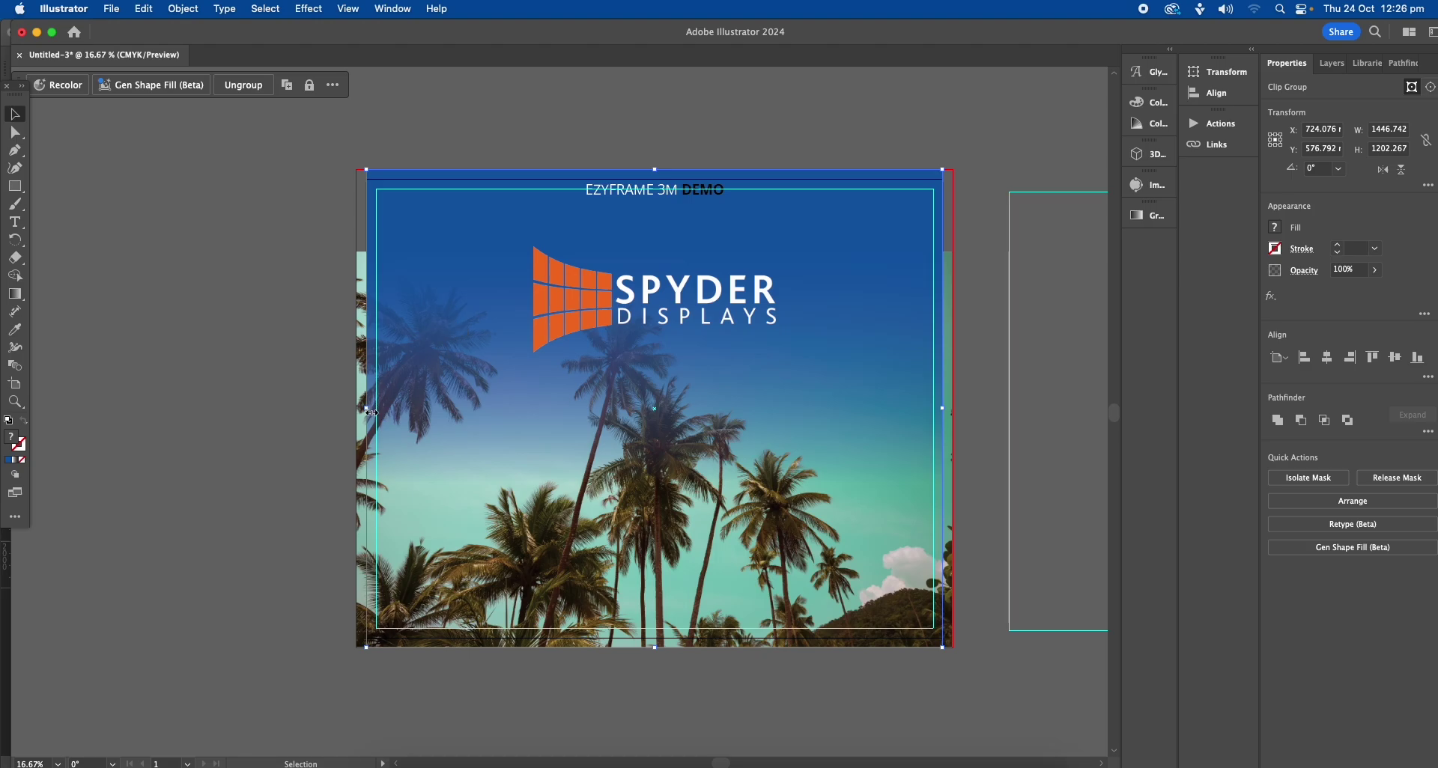
left_click_drag(364, 409, 356, 409)
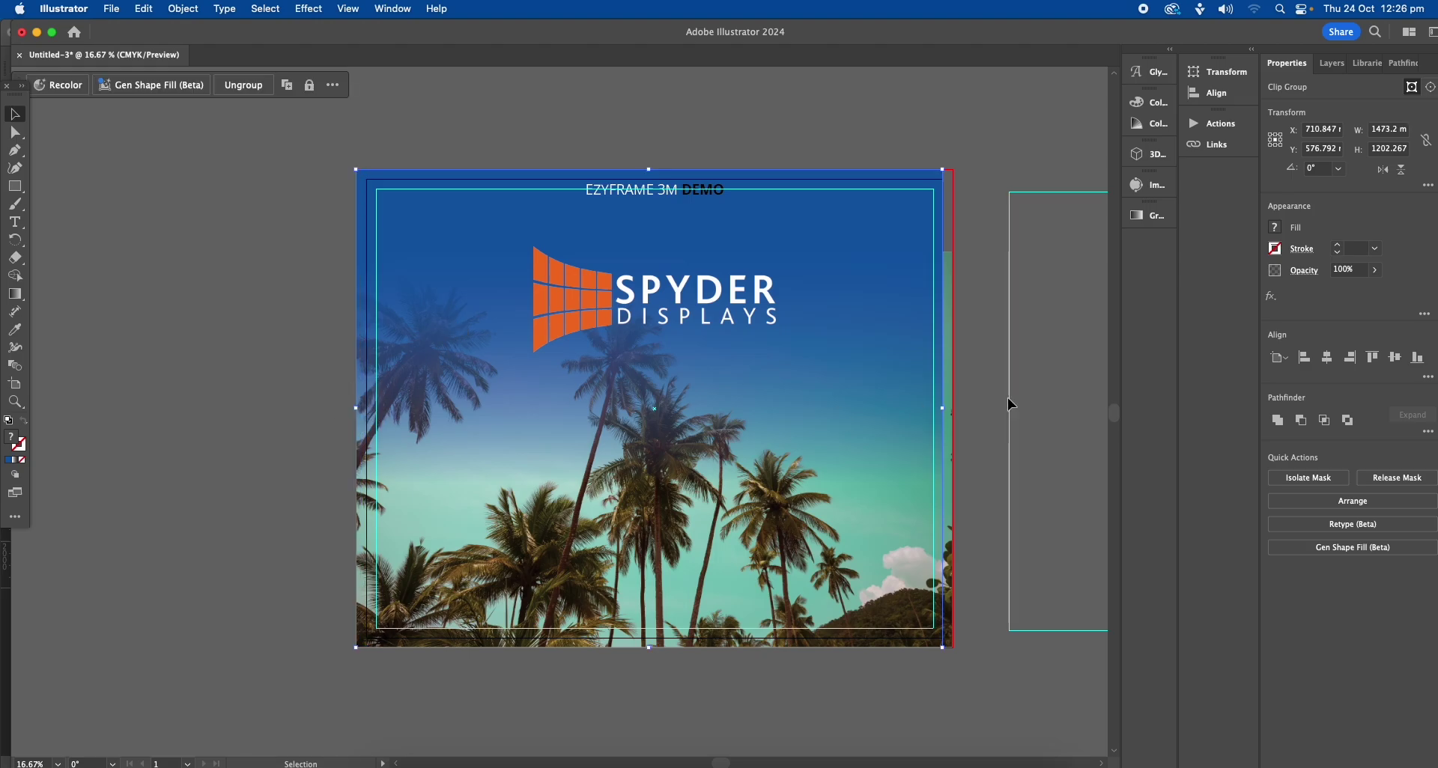
left_click_drag(945, 408, 953, 408)
left_click(993, 366)
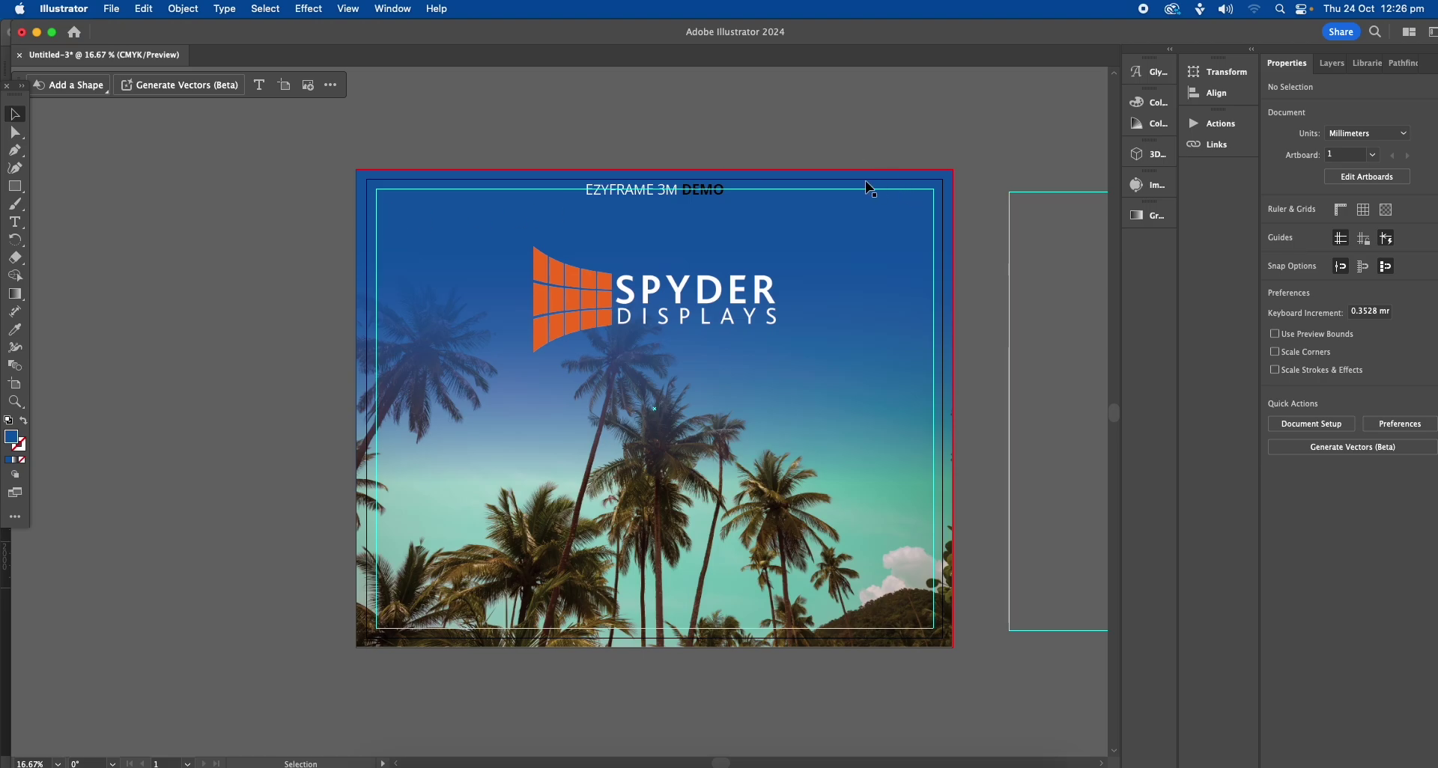
Move the EZYFRAME 3M DEMO heading down inside the safe-area guide and centre it horizontally.
left_click(696, 190)
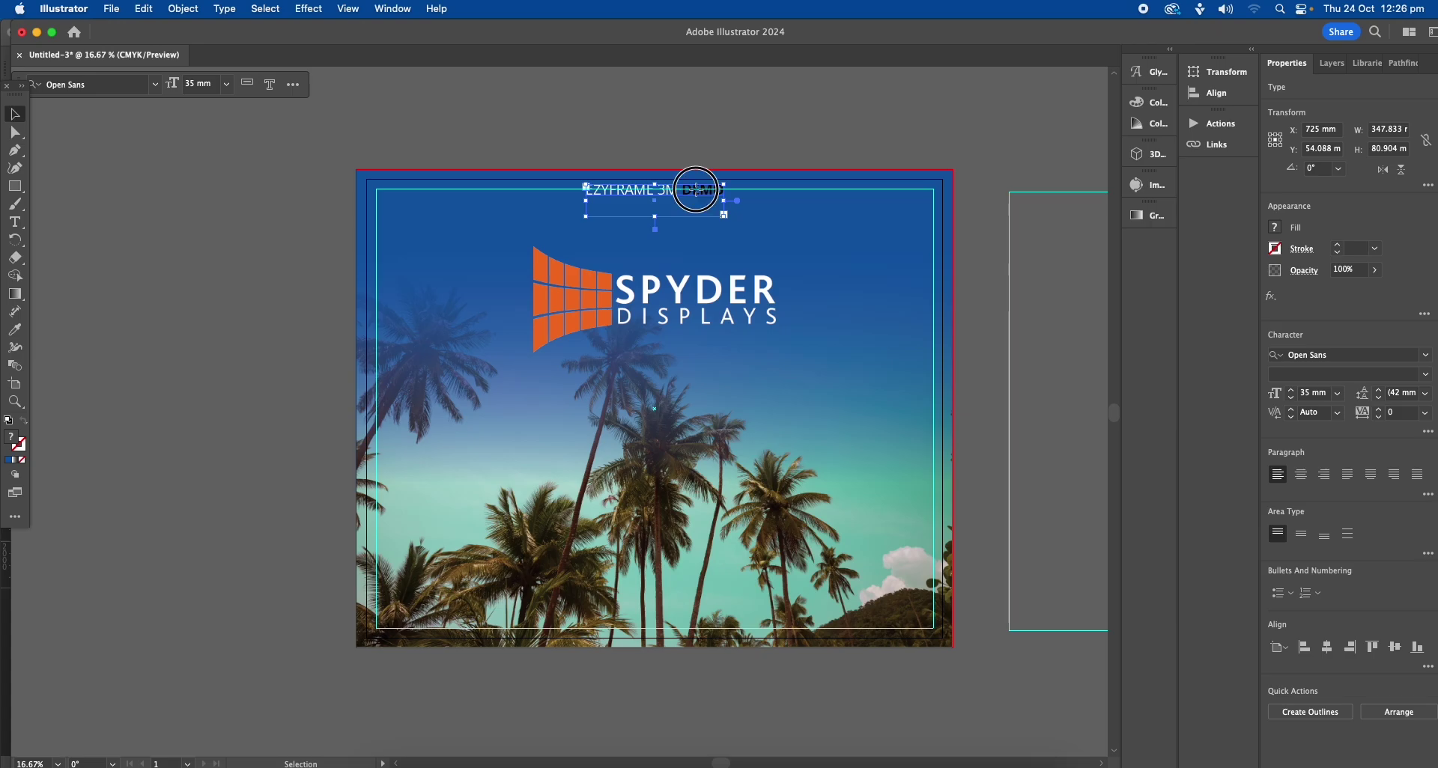
left_click_drag(700, 196, 698, 214)
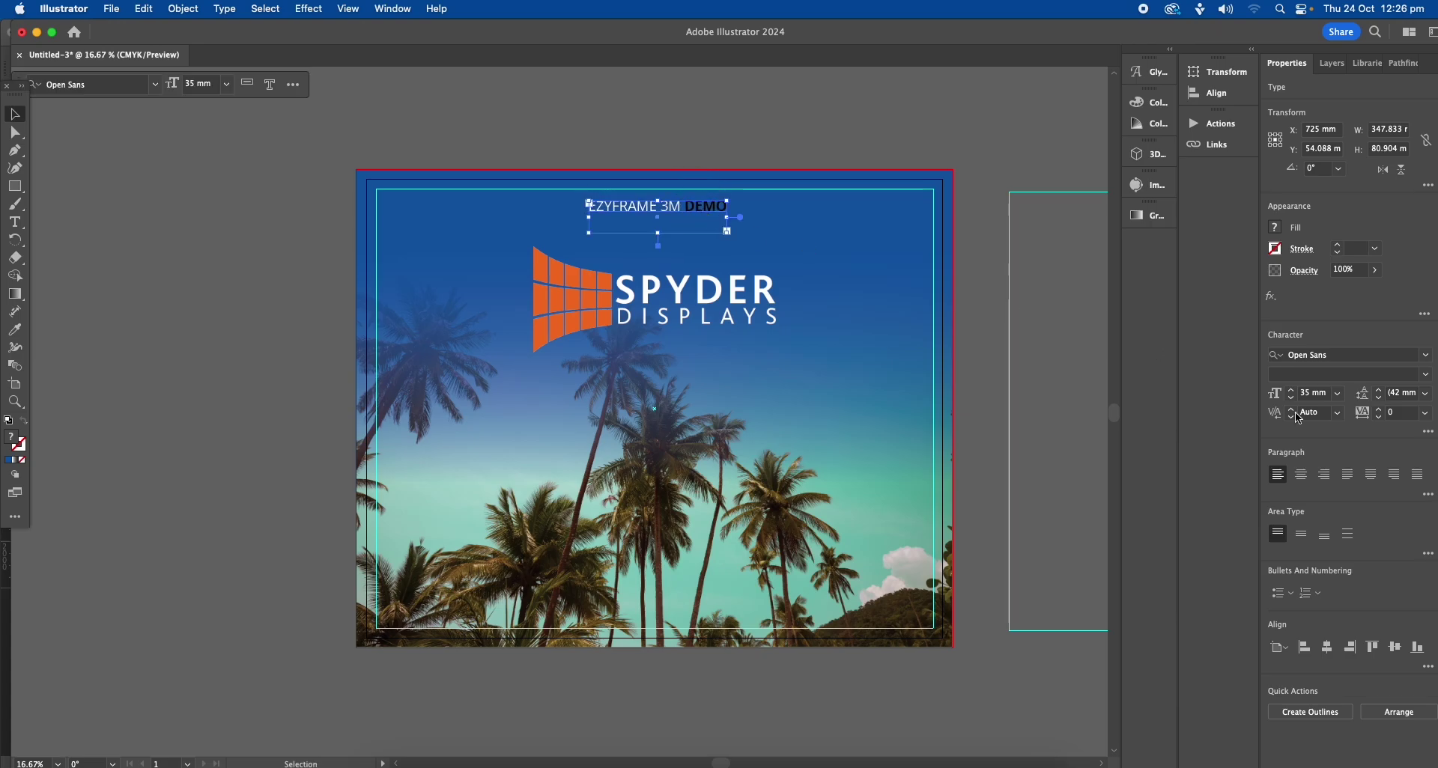
left_click(1327, 647)
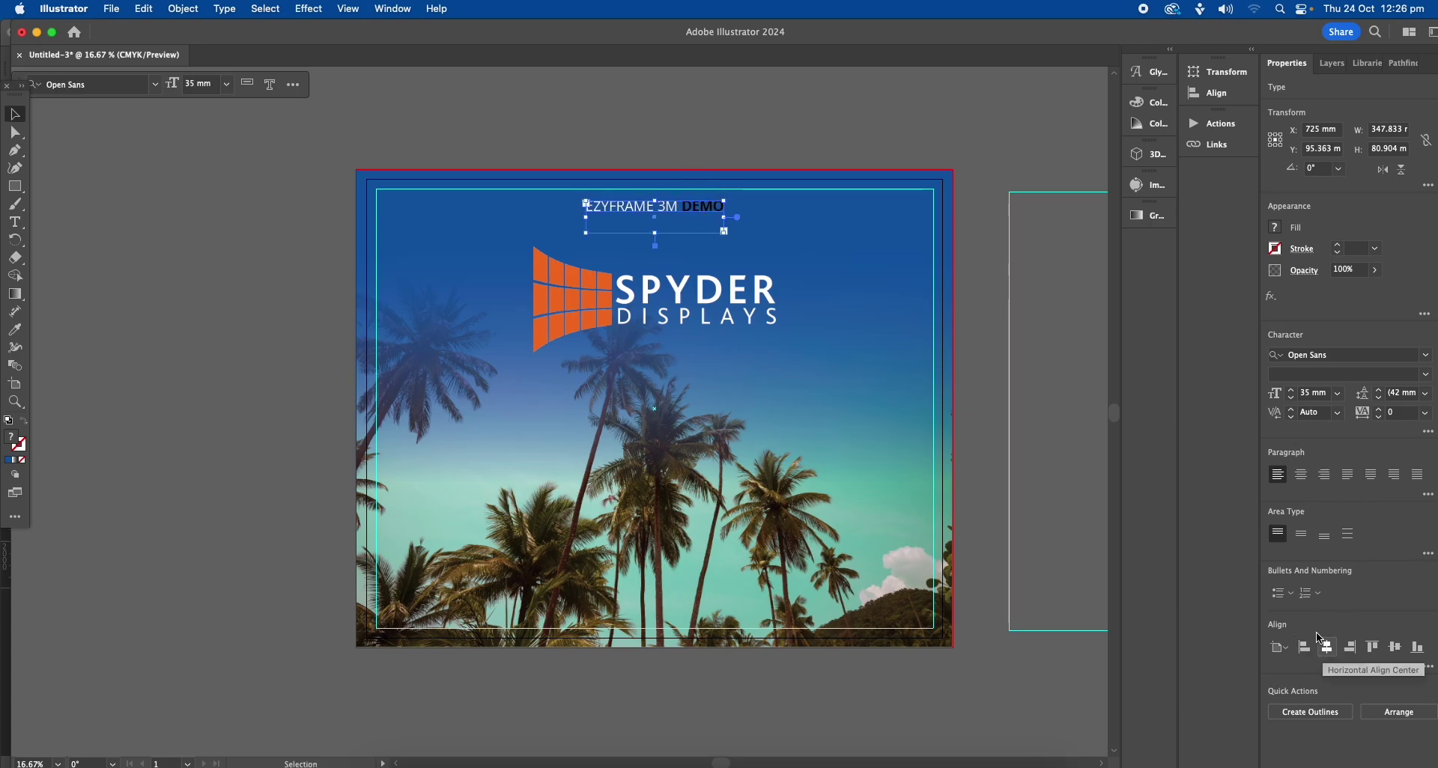
left_click(708, 127)
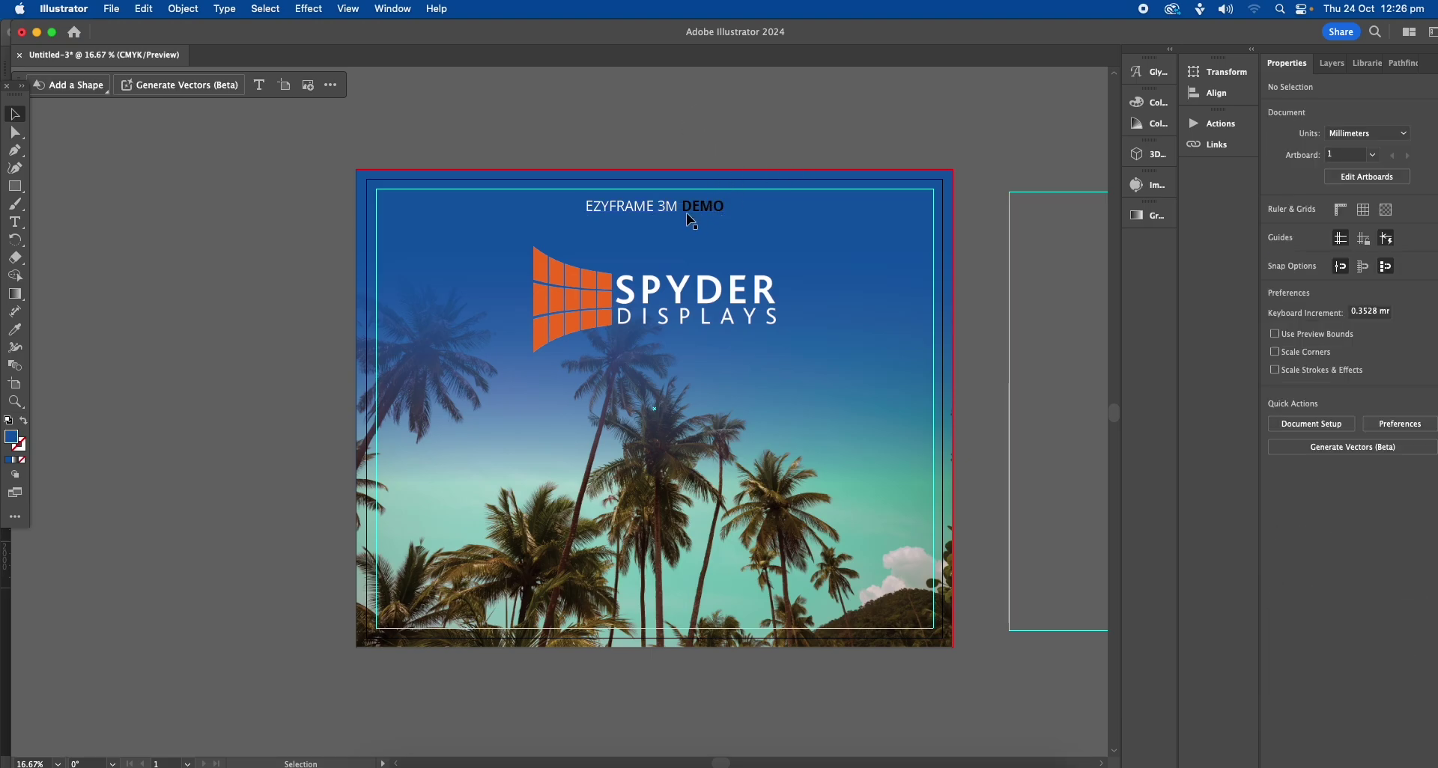
Set the fill of the word DEMO in the heading to a rich black of C 10, M 10, Y 10, K 100.
key("z")
left_click(658, 210)
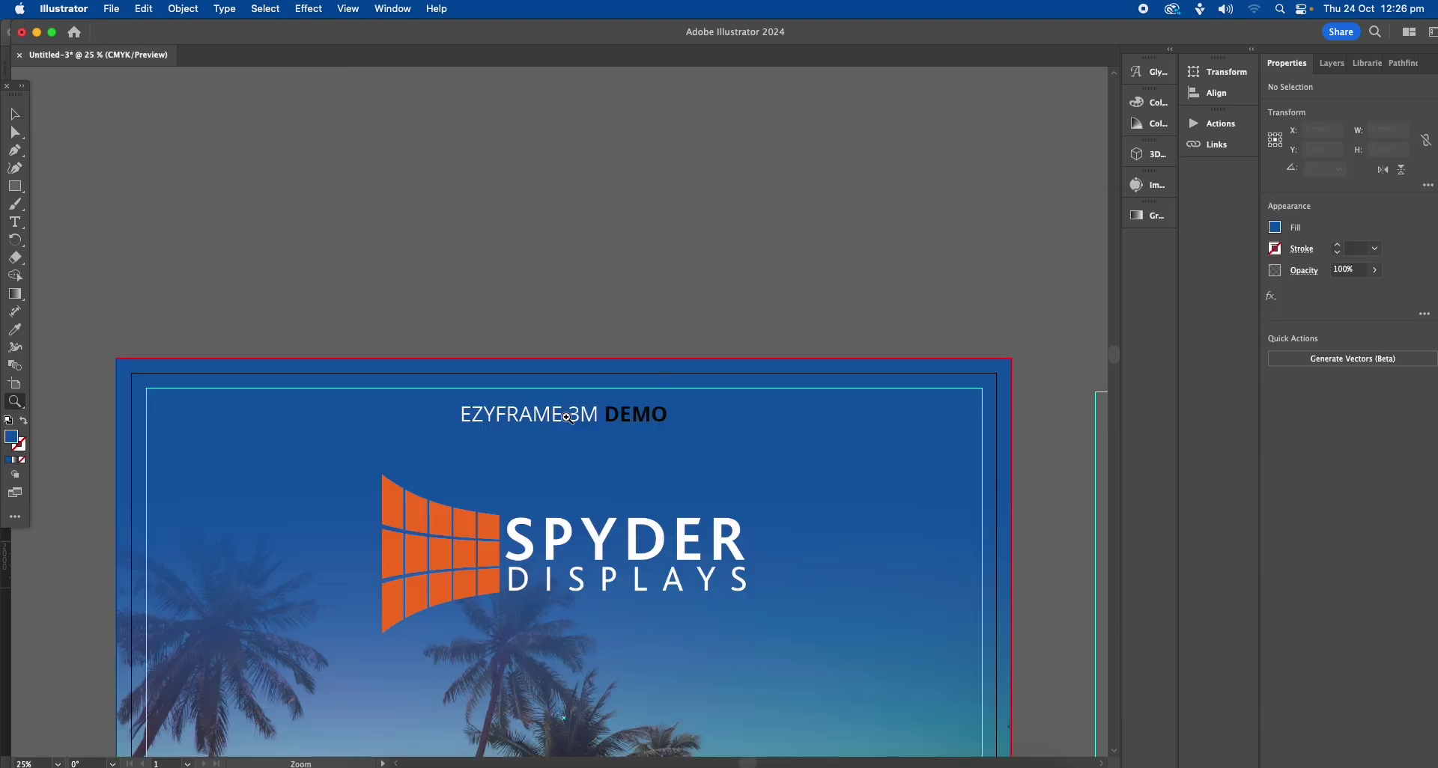
scroll(573, 417, "down", 1)
scroll(573, 417, "left", 1)
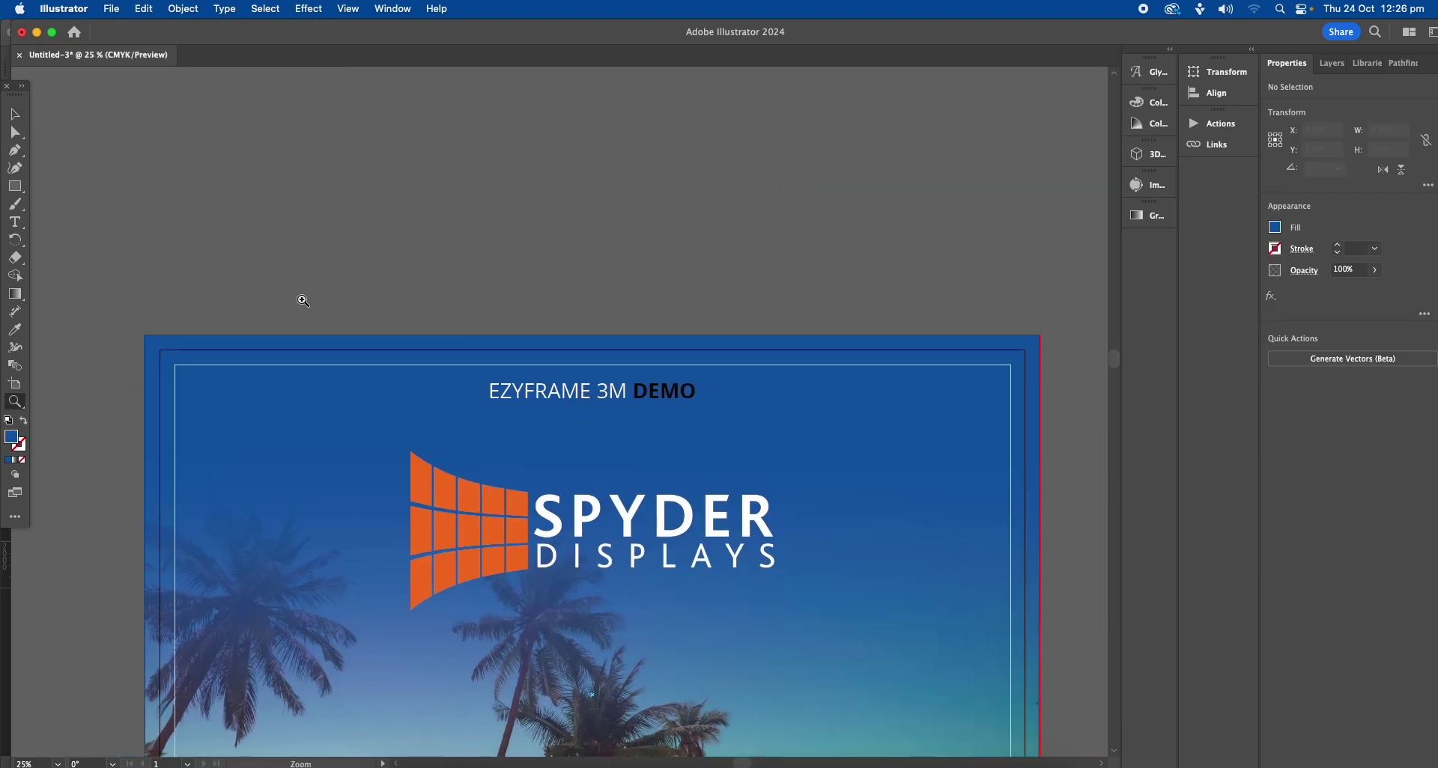
left_click(14, 114)
left_click(678, 393)
key("t")
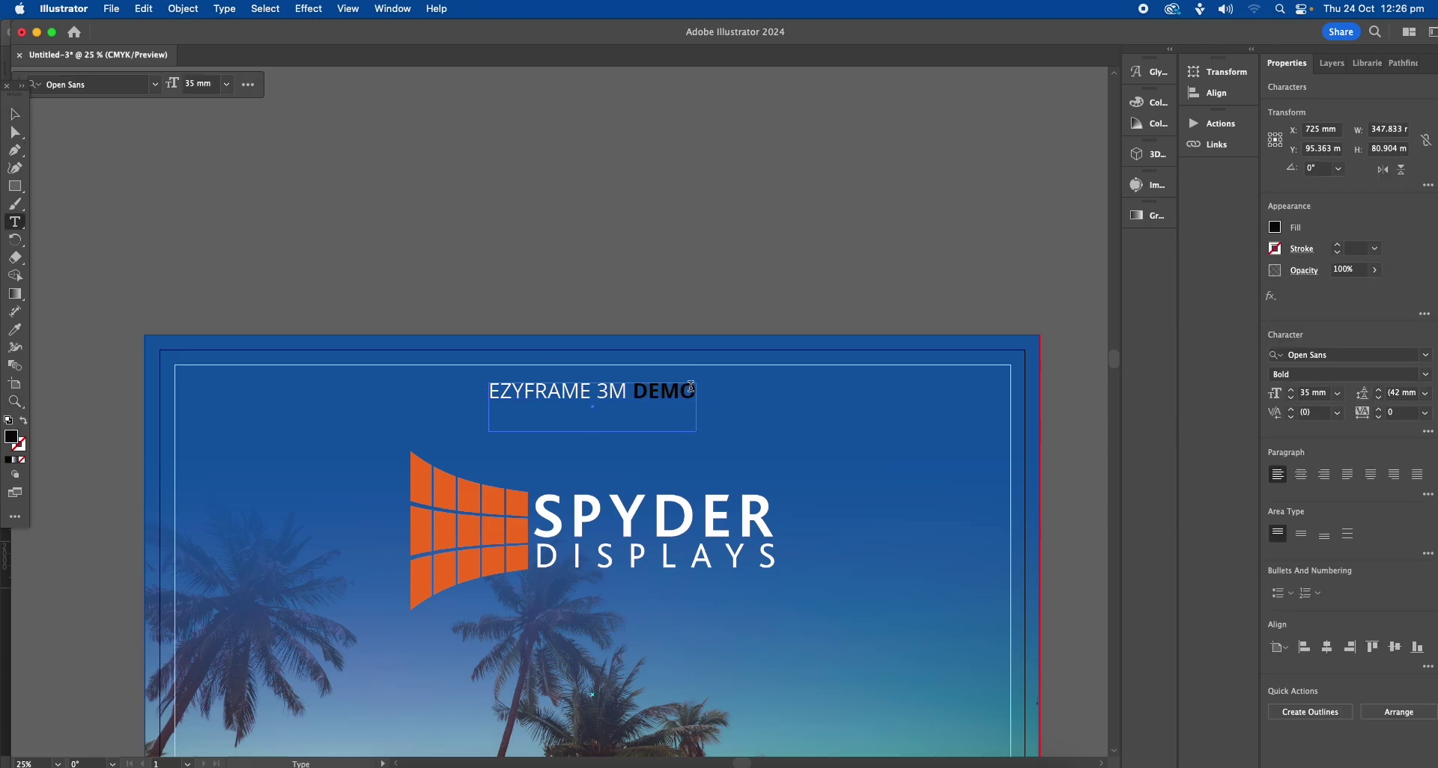
left_click(690, 390)
left_click_drag(690, 390, 620, 387)
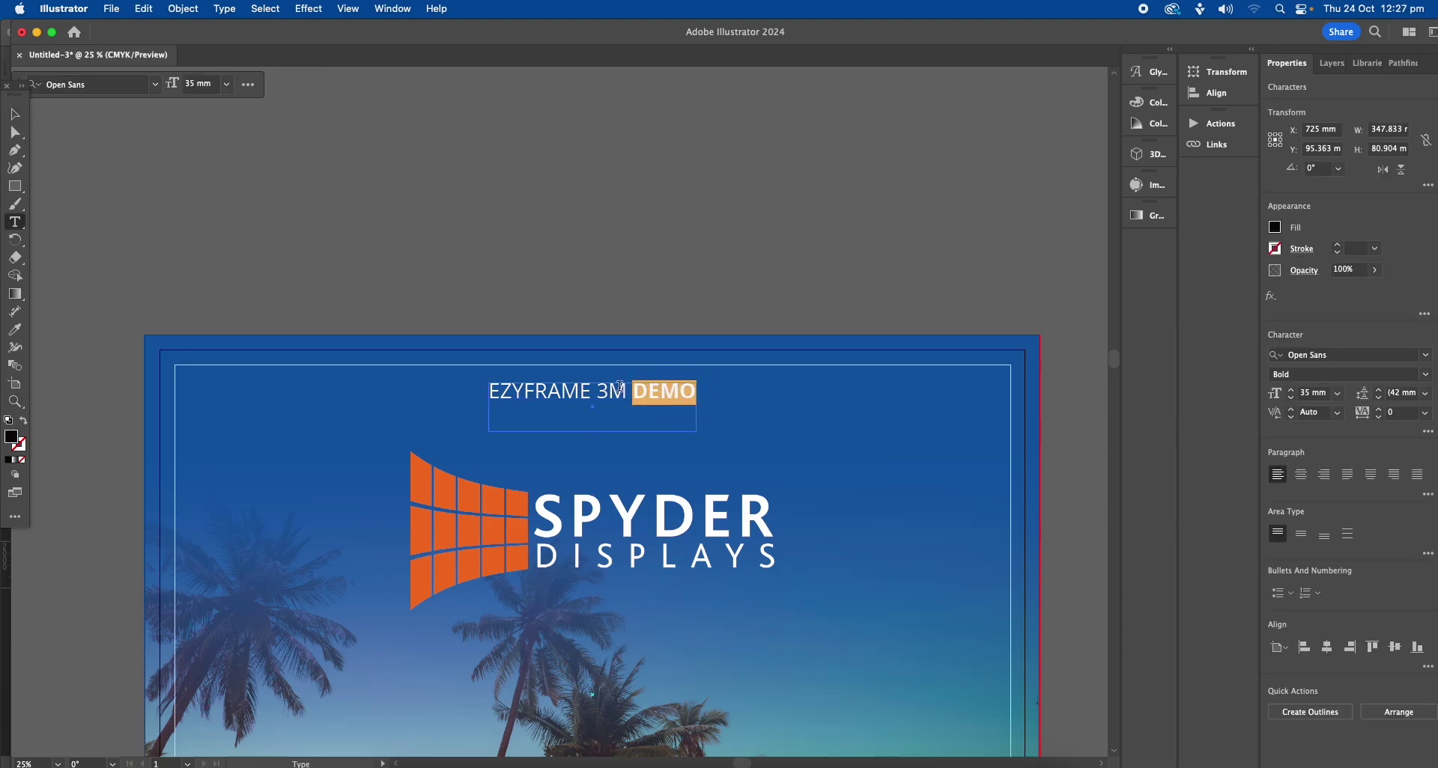
double_click(13, 438)
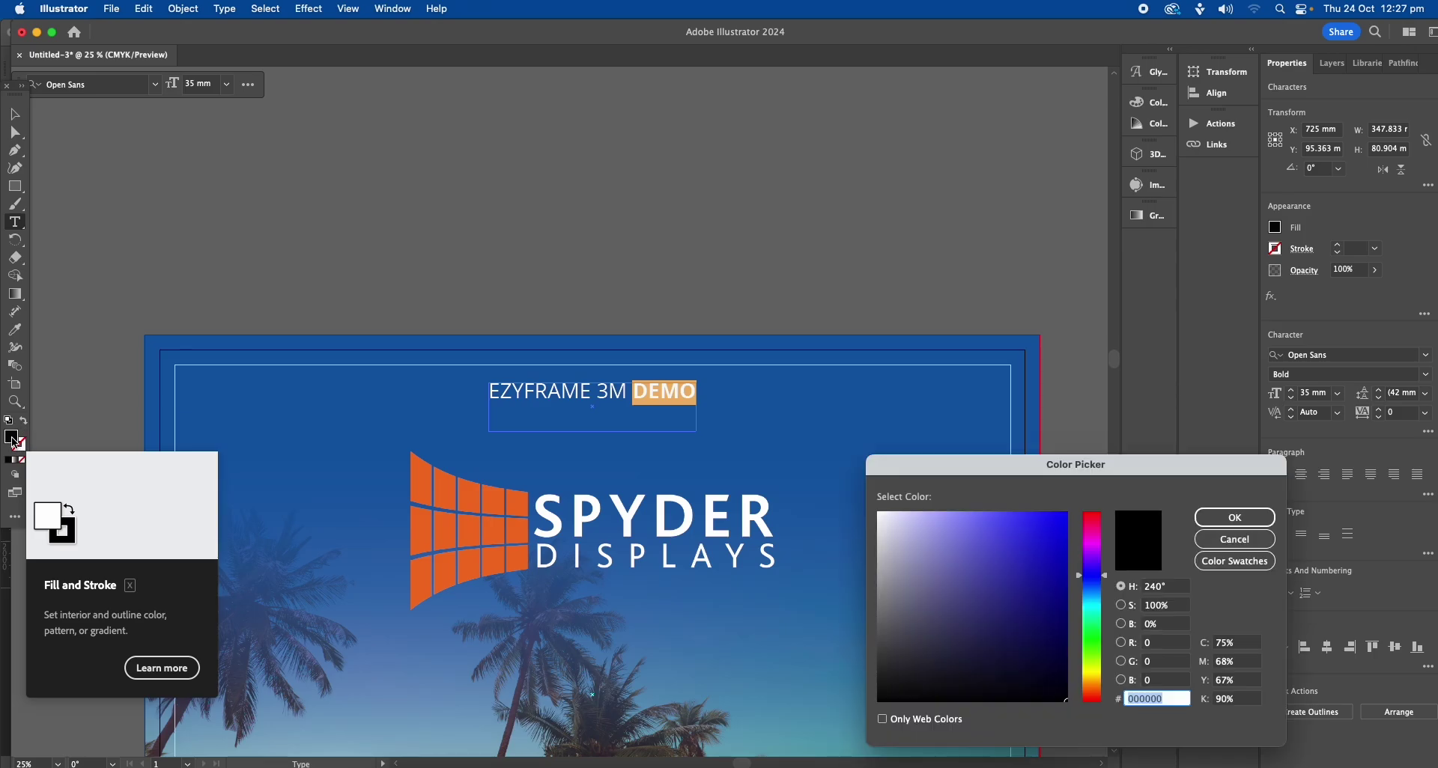
left_click(1243, 645)
type("10")
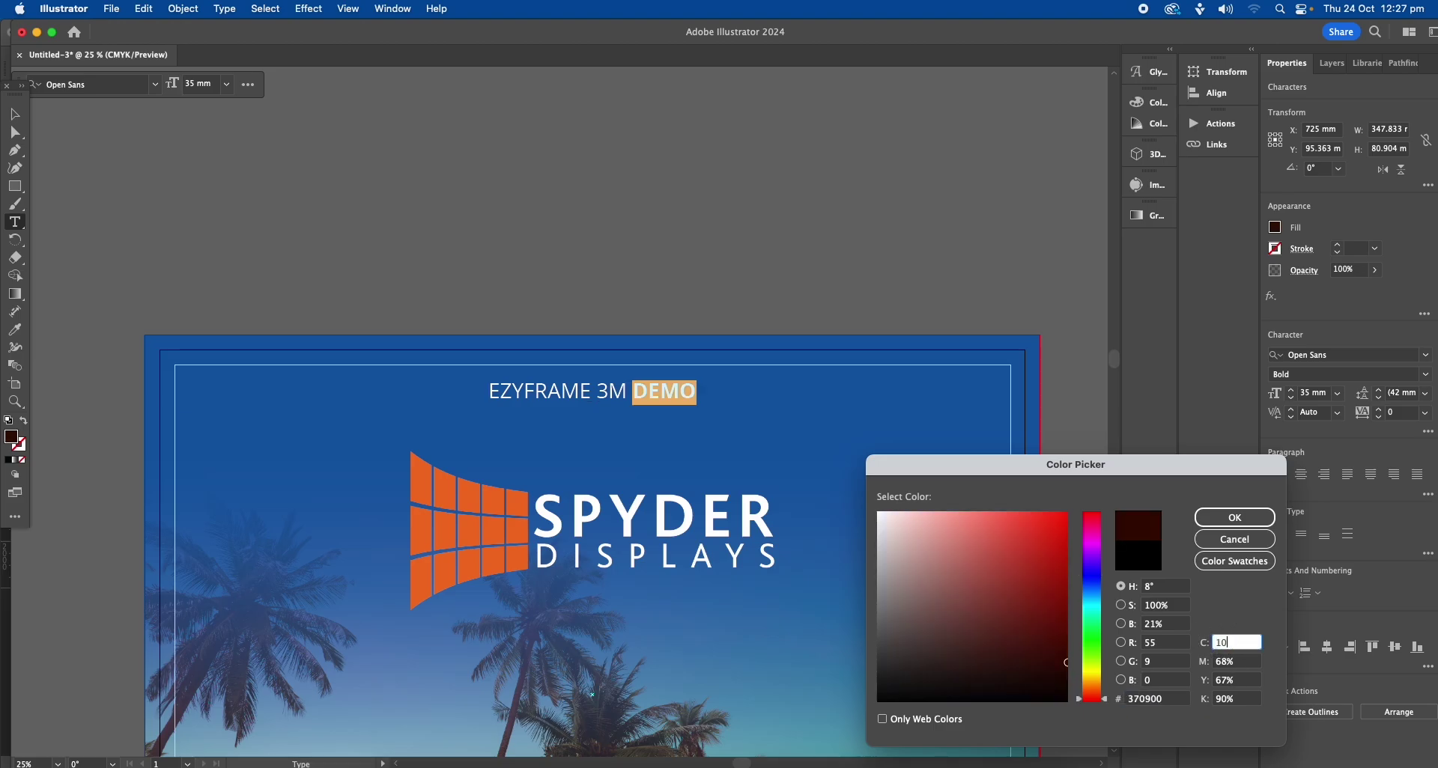
key("Tab")
type("10")
key("Tab")
type("10")
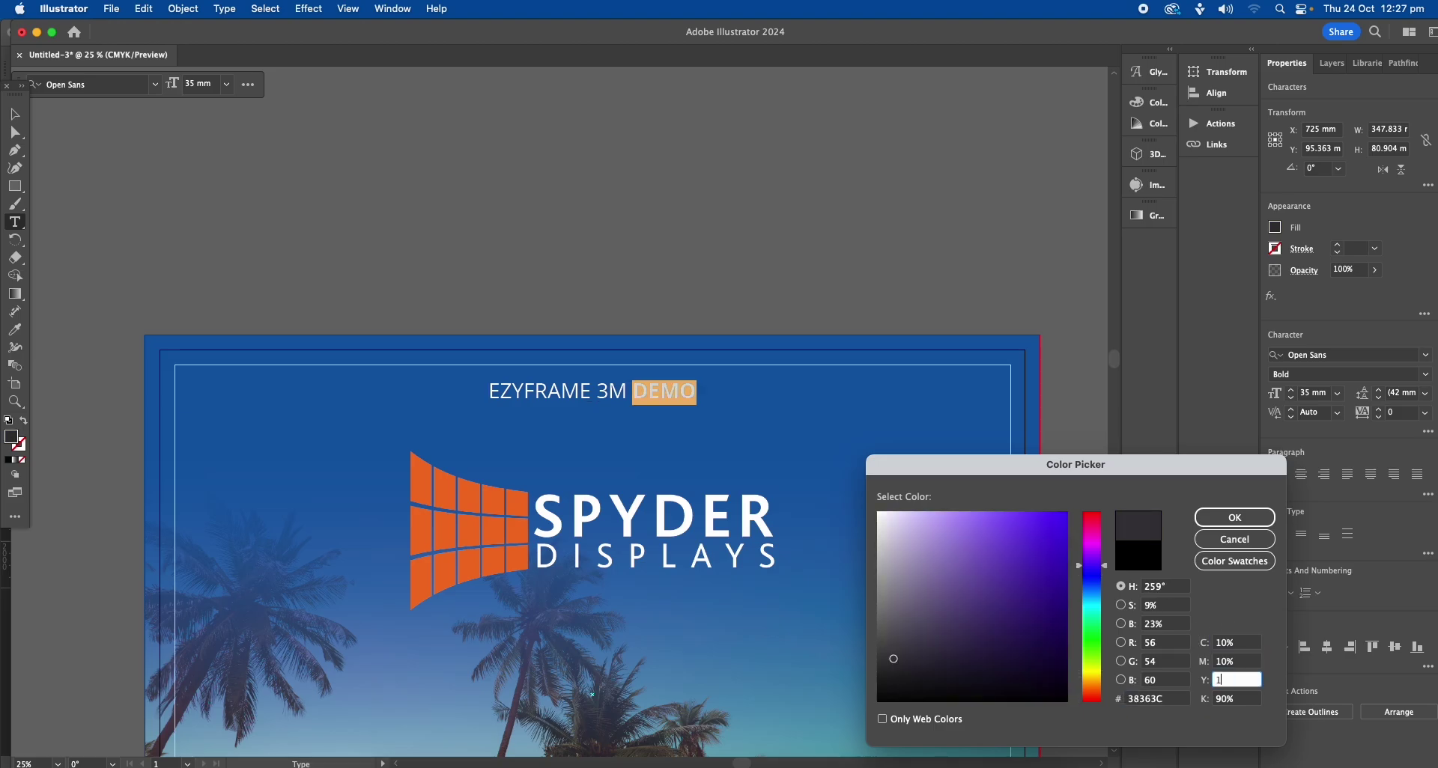
key("Tab")
type("100")
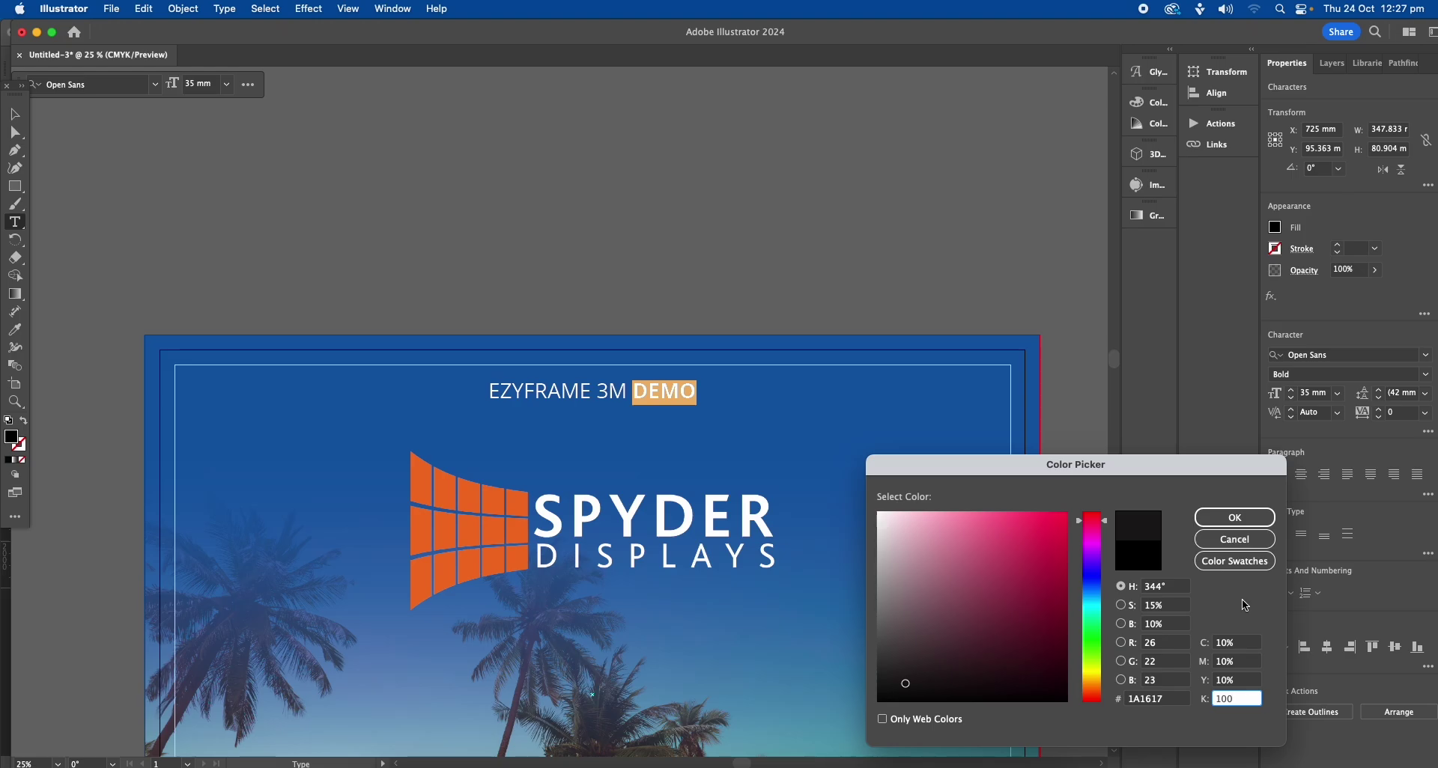
left_click(1246, 522)
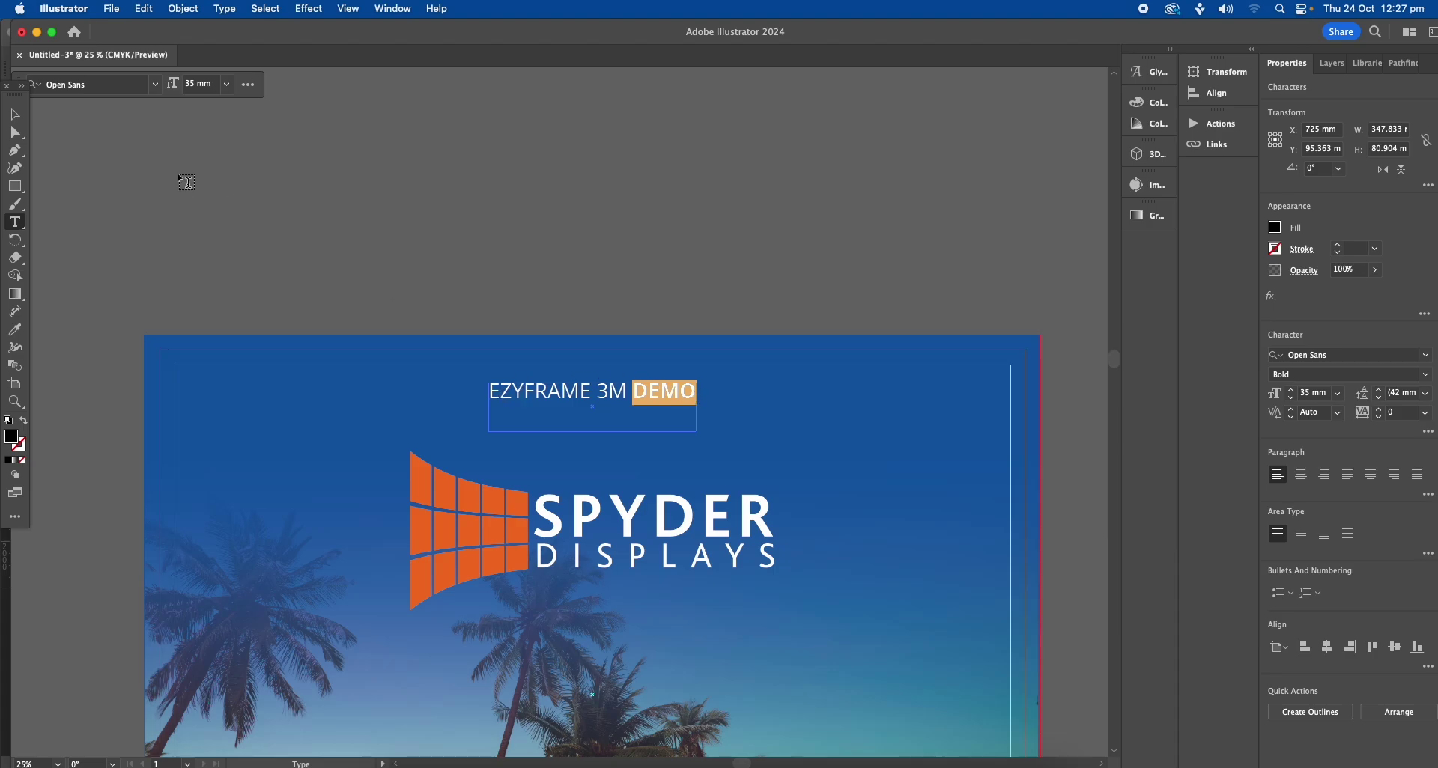
Convert the EZYFRAME 3M DEMO heading text to outlines.
left_click(12, 117)
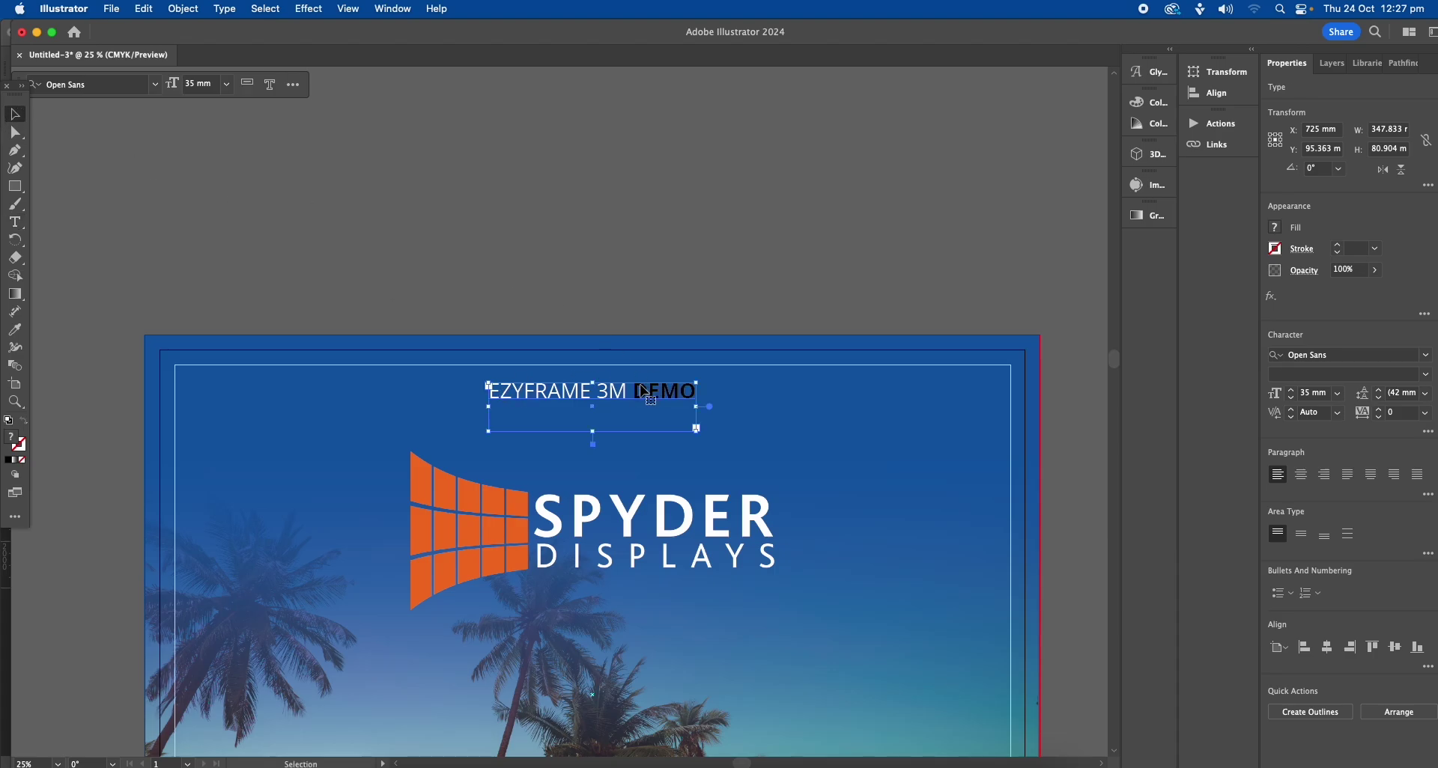
left_click(224, 9)
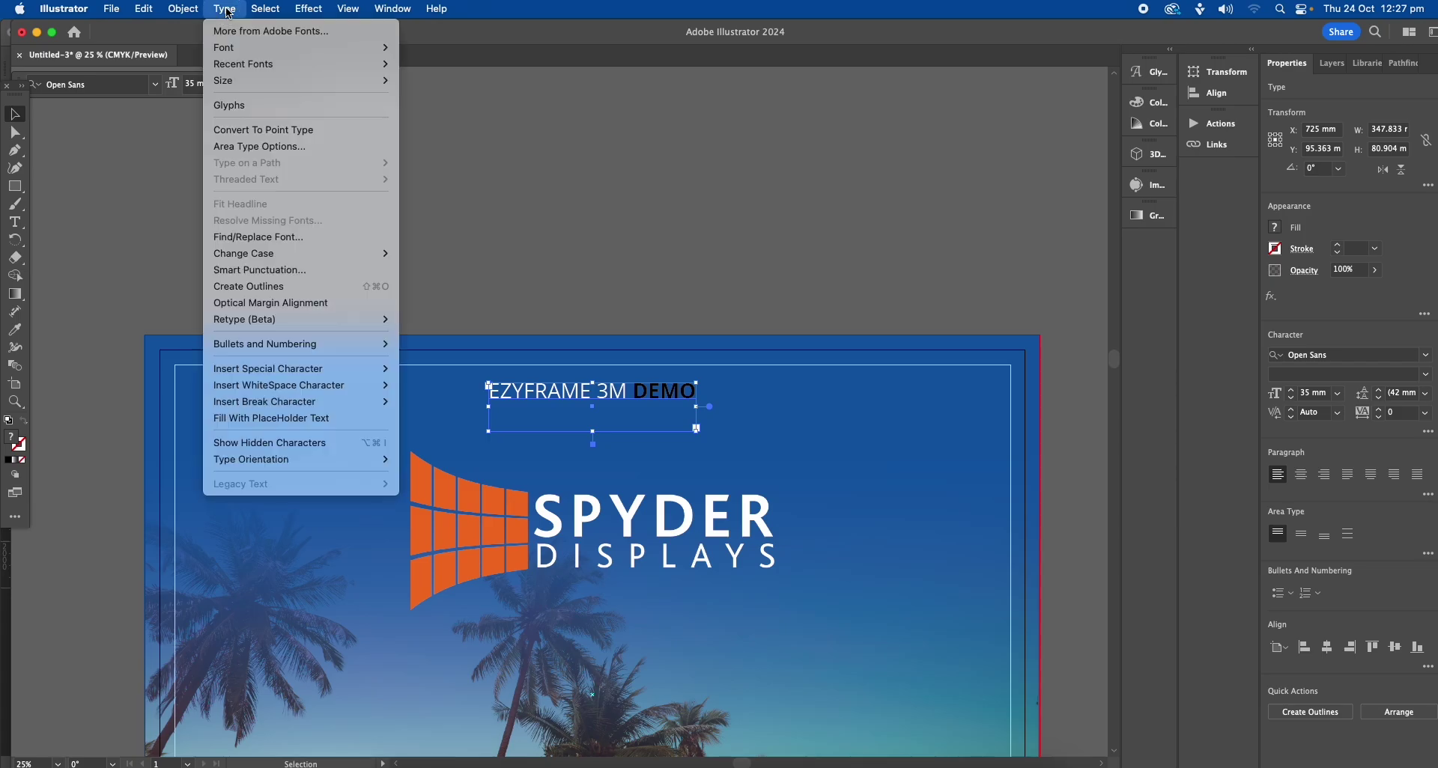
left_click(272, 288)
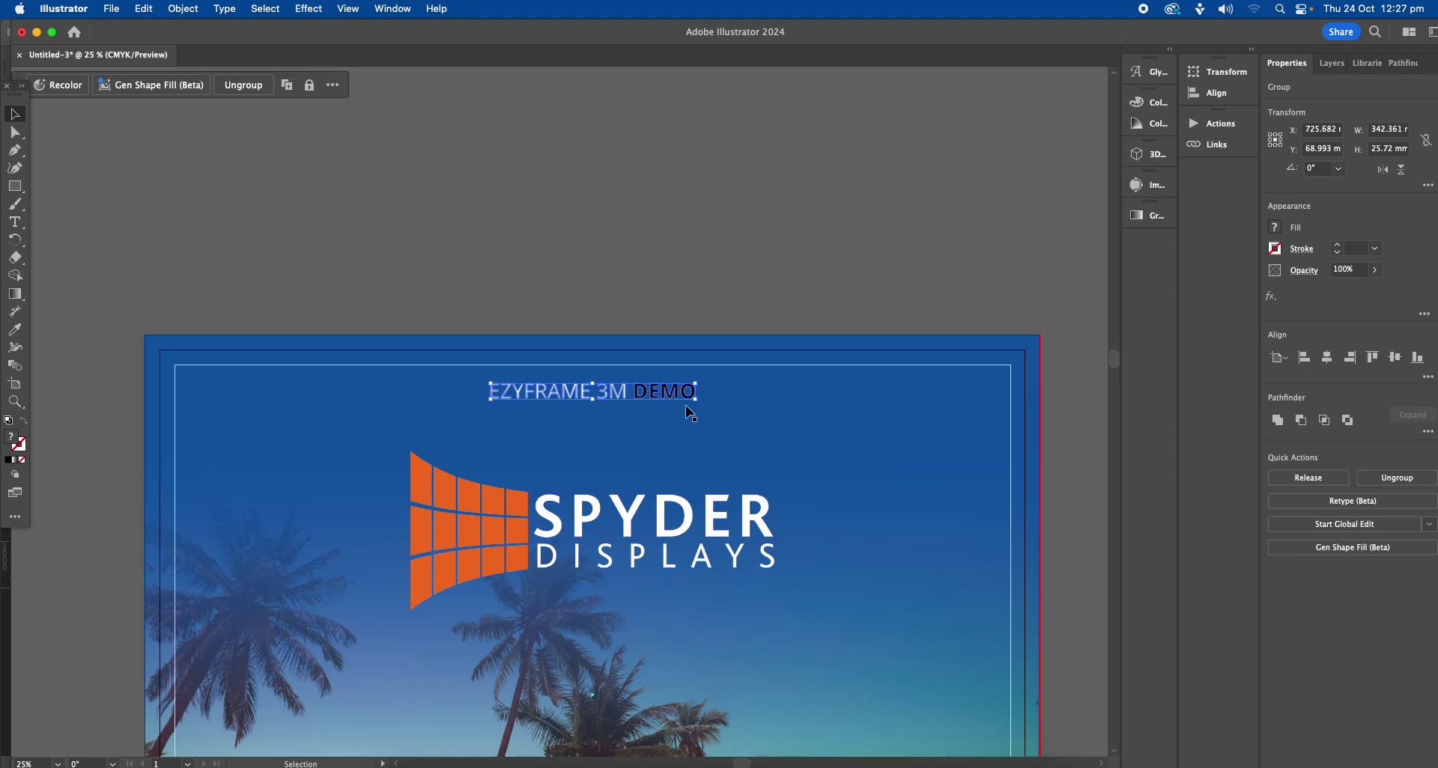
Examine the edges of the SPYDER DISPLAYS logo lettering up close to judge its resolution.
scroll(661, 296, "down", 5)
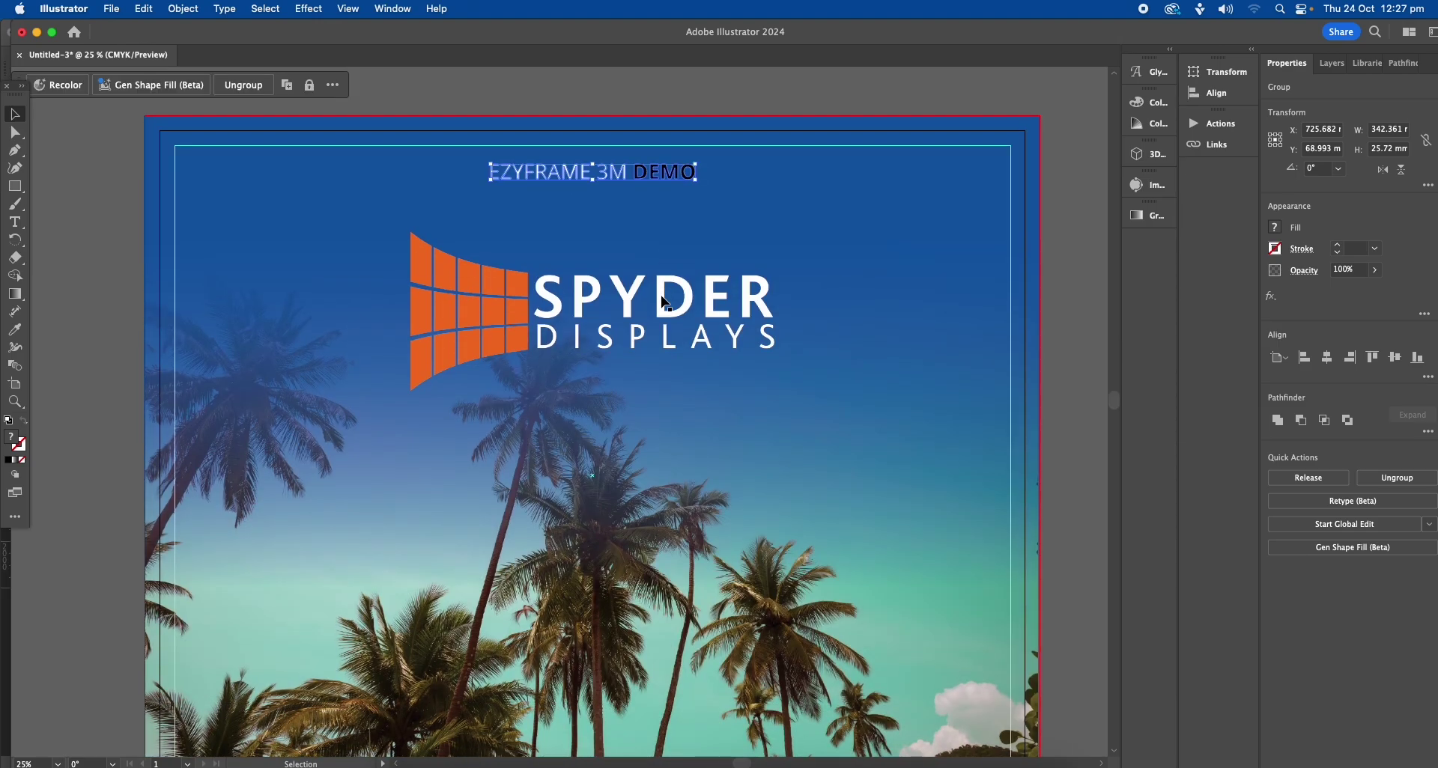
key("z")
left_click_drag(612, 344, 551, 416)
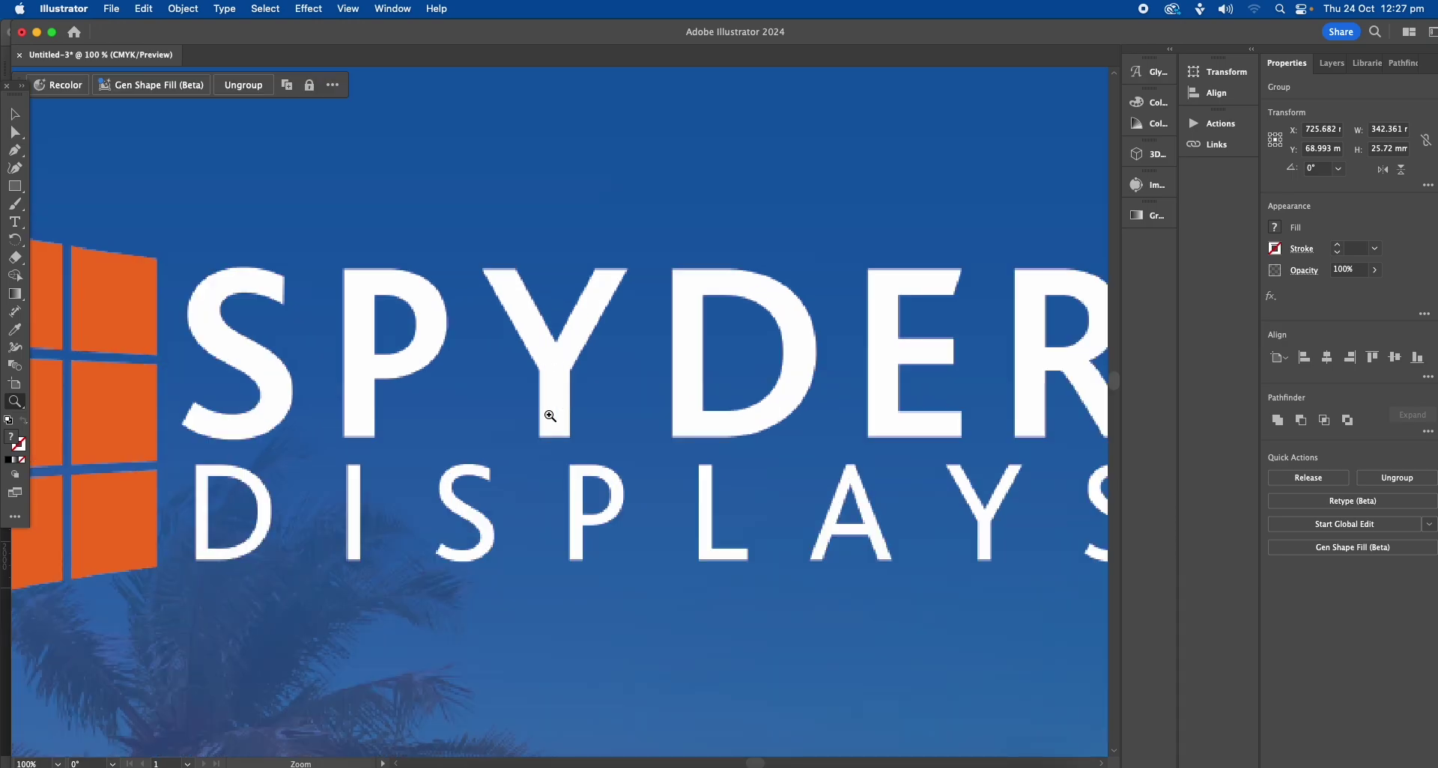
left_click(551, 416)
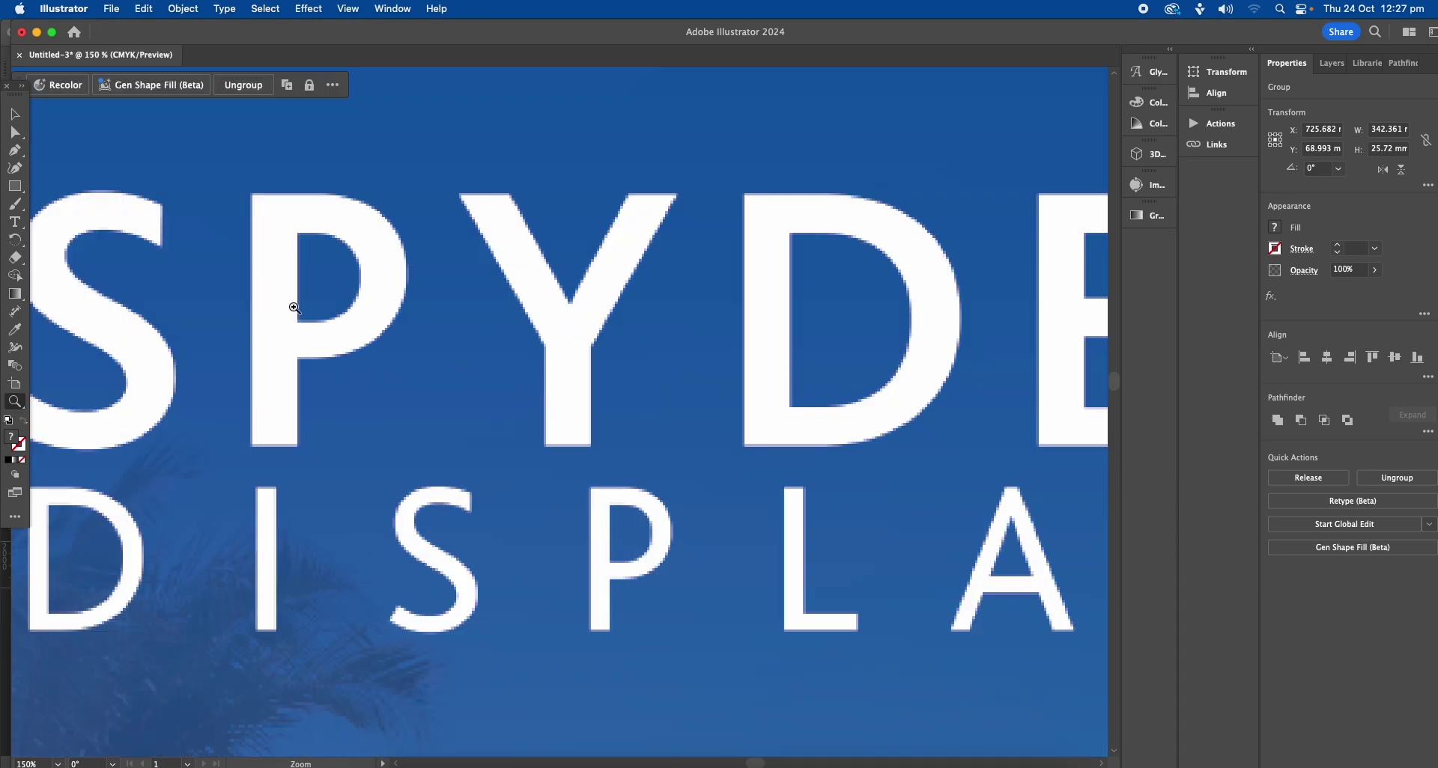
left_click(602, 371, "alt")
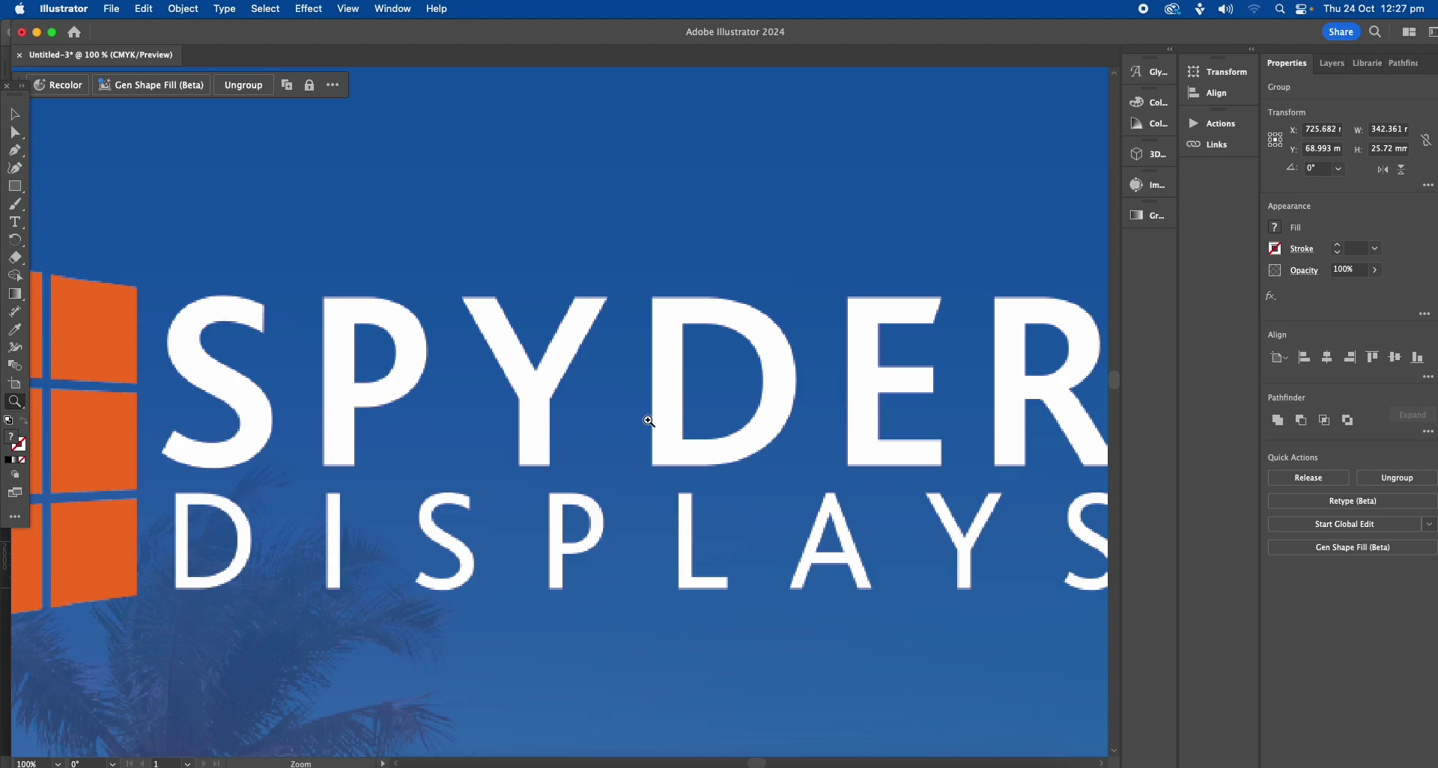
left_click(500, 402, "alt")
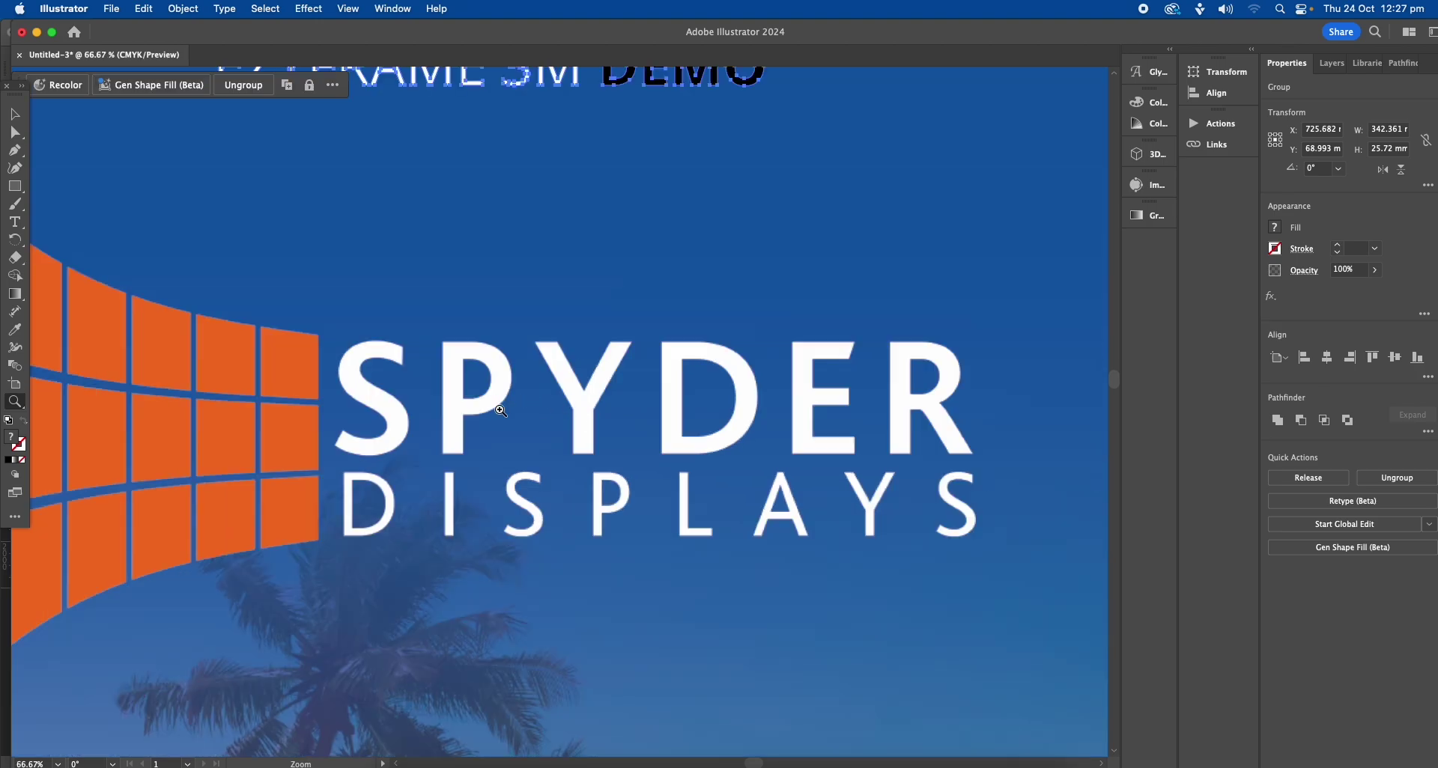
left_click(499, 409, "alt")
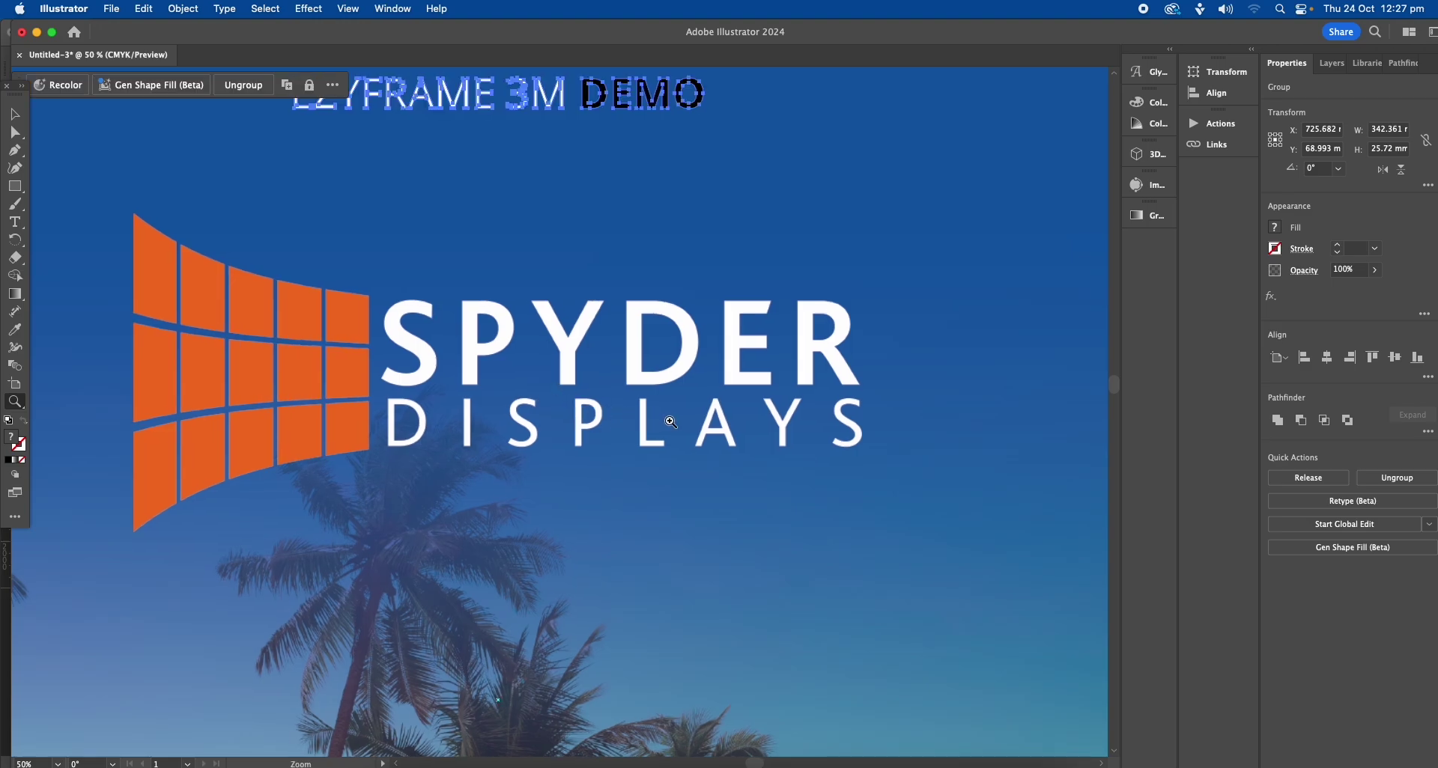
scroll(703, 382, "down", 2)
left_click(557, 362, "alt")
left_click(557, 362, "alt")
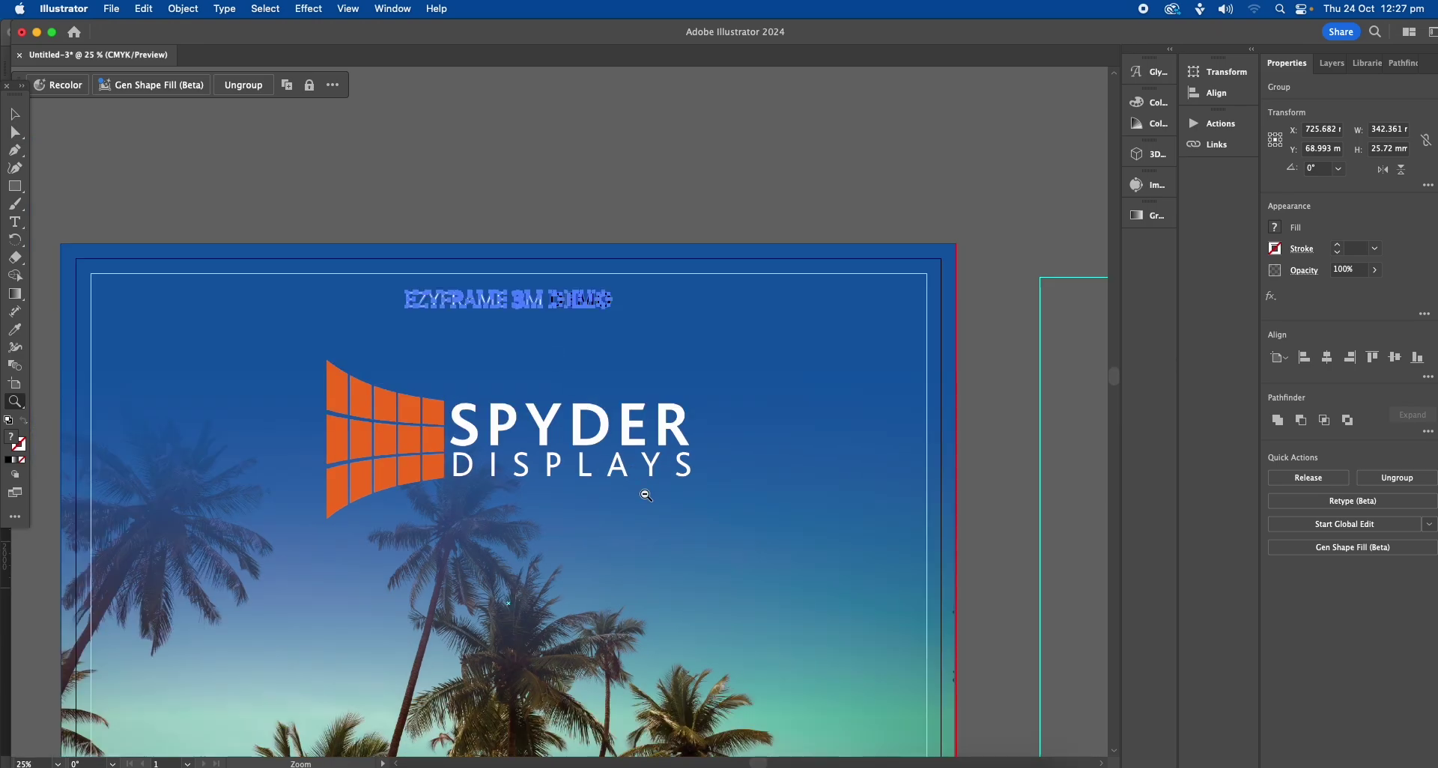
left_click(645, 495, "alt")
Move the existing SPYDER DISPLAYS logo off the artboard and place the spare copy from the pasteboard beneath the heading.
scroll(654, 514, "down", 2)
key("v")
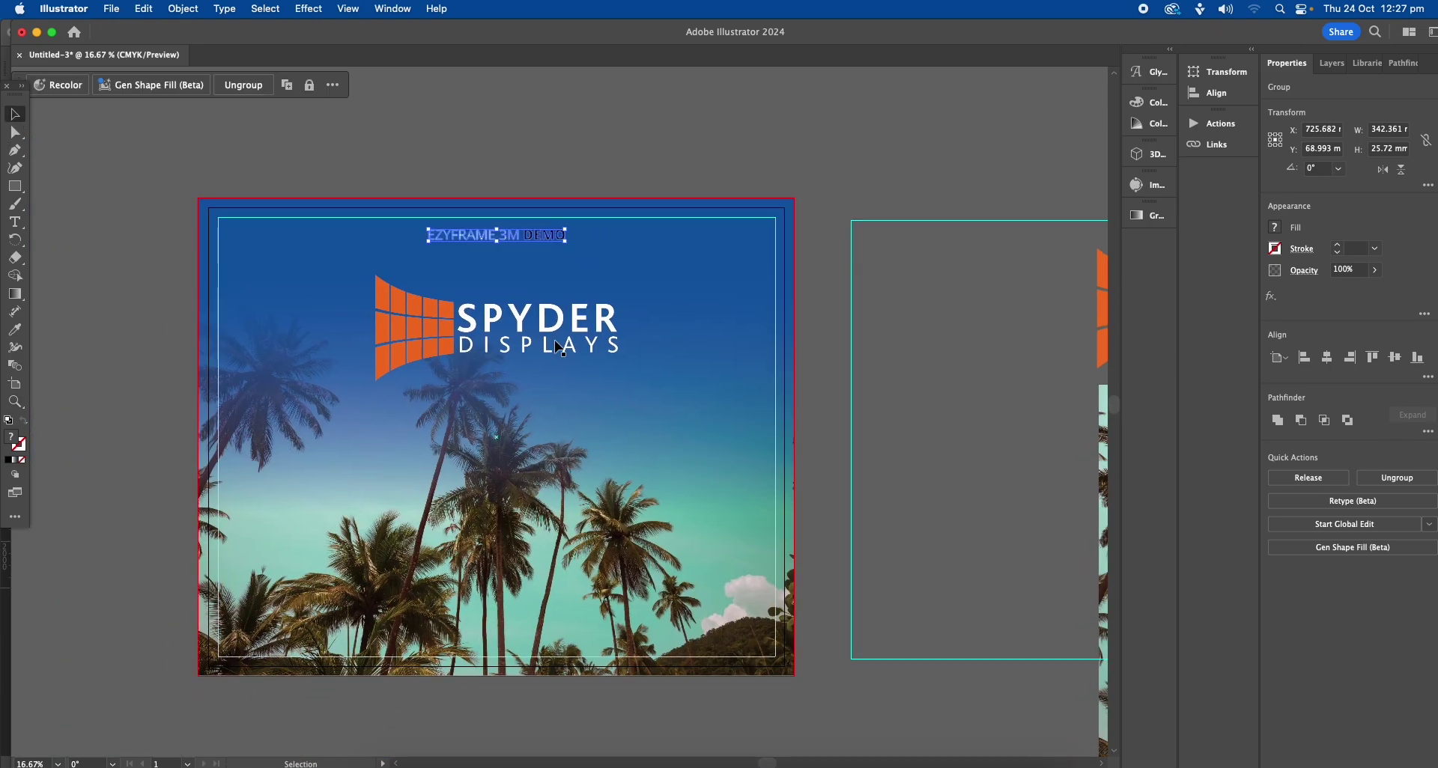
left_click_drag(560, 348, 131, 324)
scroll(910, 322, "right", 3)
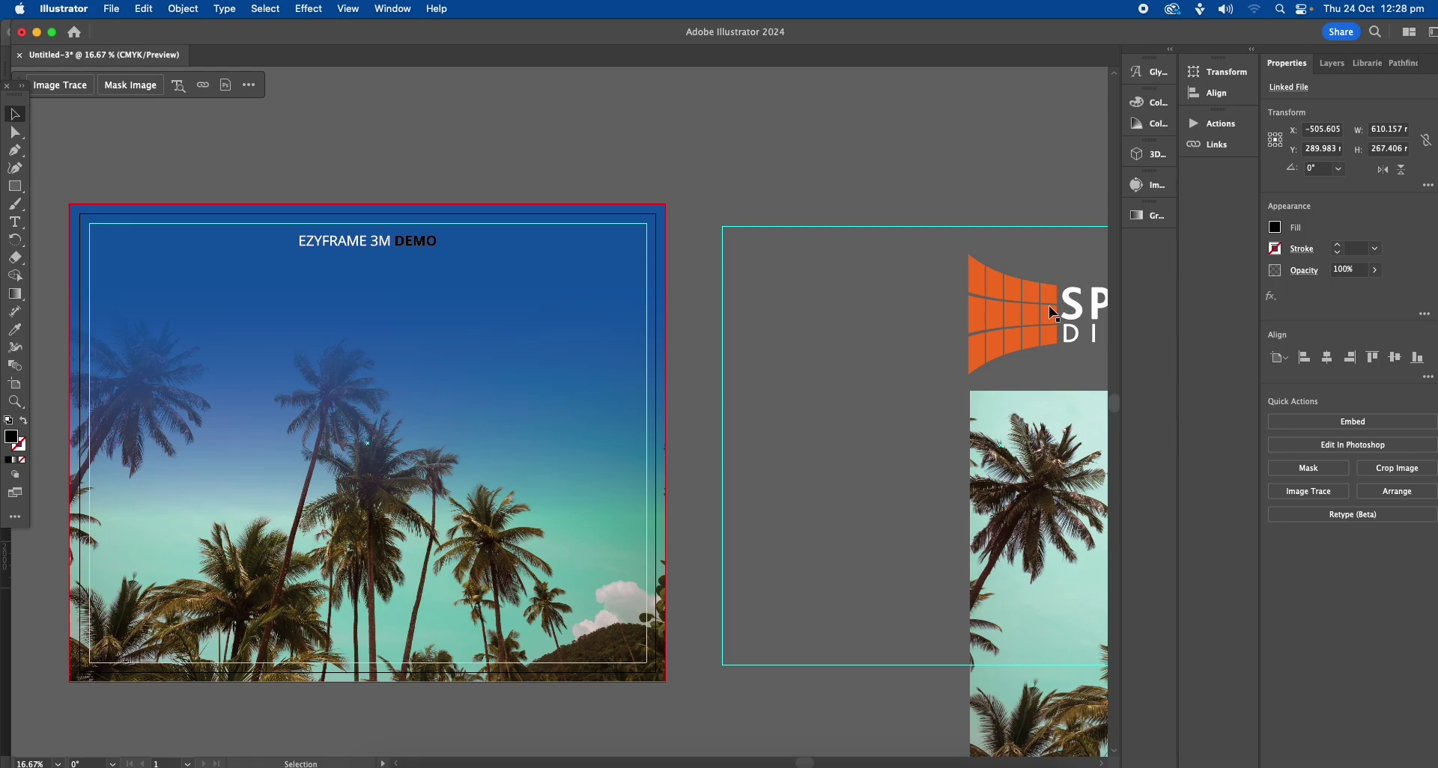
left_click_drag(1054, 314, 358, 342)
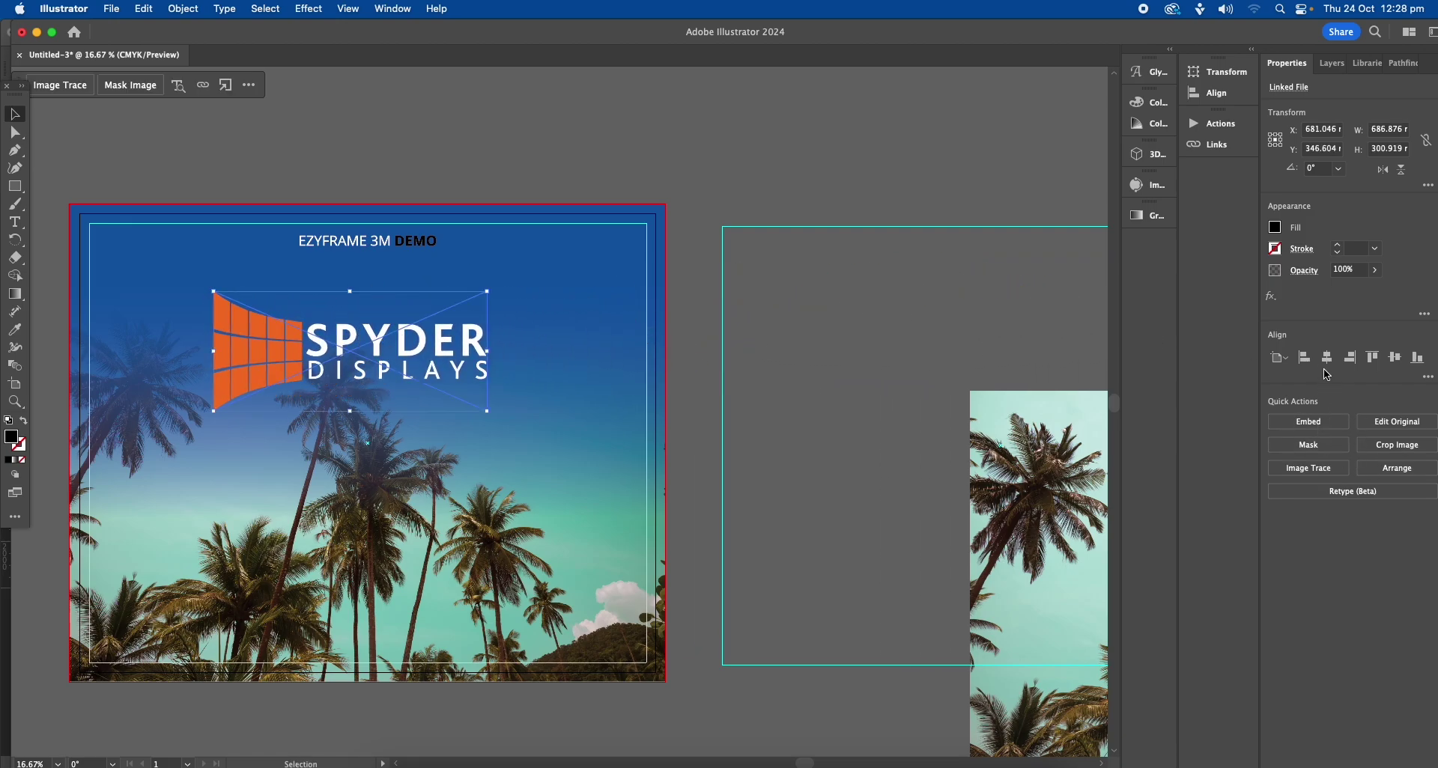
Centre the placed SPYDER DISPLAYS logo horizontally on the artboard and deselect it.
left_click(1327, 358)
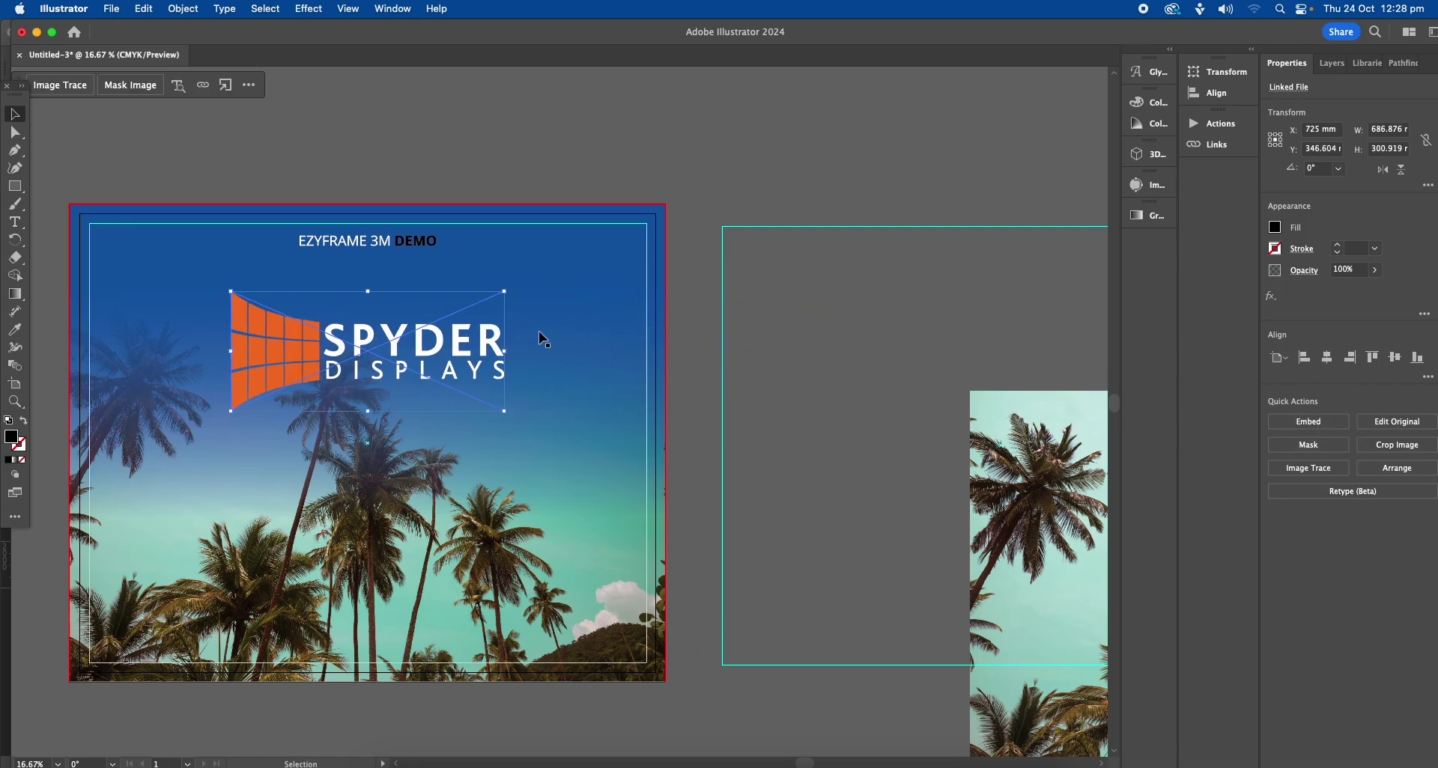
left_click(385, 160)
Examine the edges of the newly placed SPYDER DISPLAYS logo lettering at 200% zoom to judge its sharpness.
scroll(610, 379, "left", 5)
key("z")
left_click(599, 363)
left_click(599, 363)
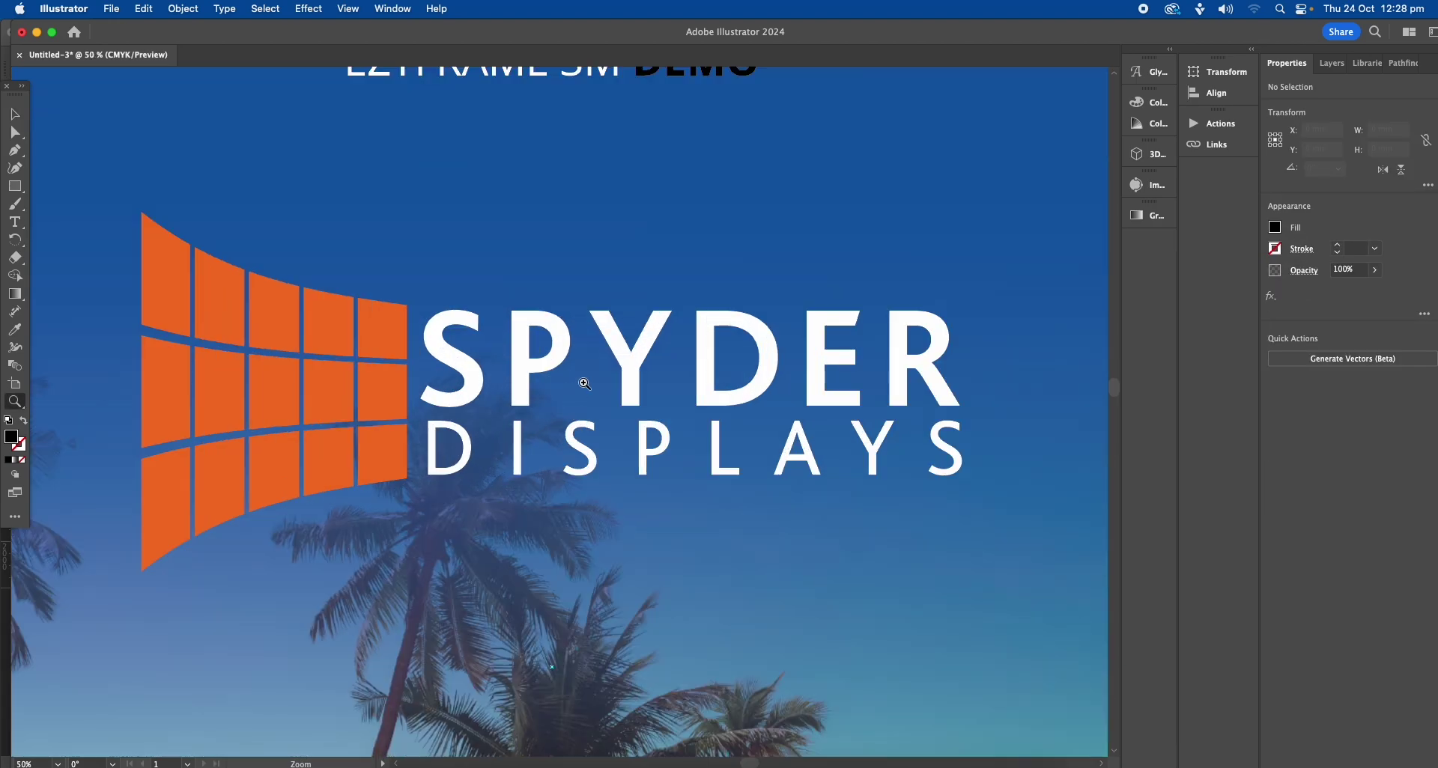
left_click(585, 383)
left_click(597, 405)
left_click(590, 405)
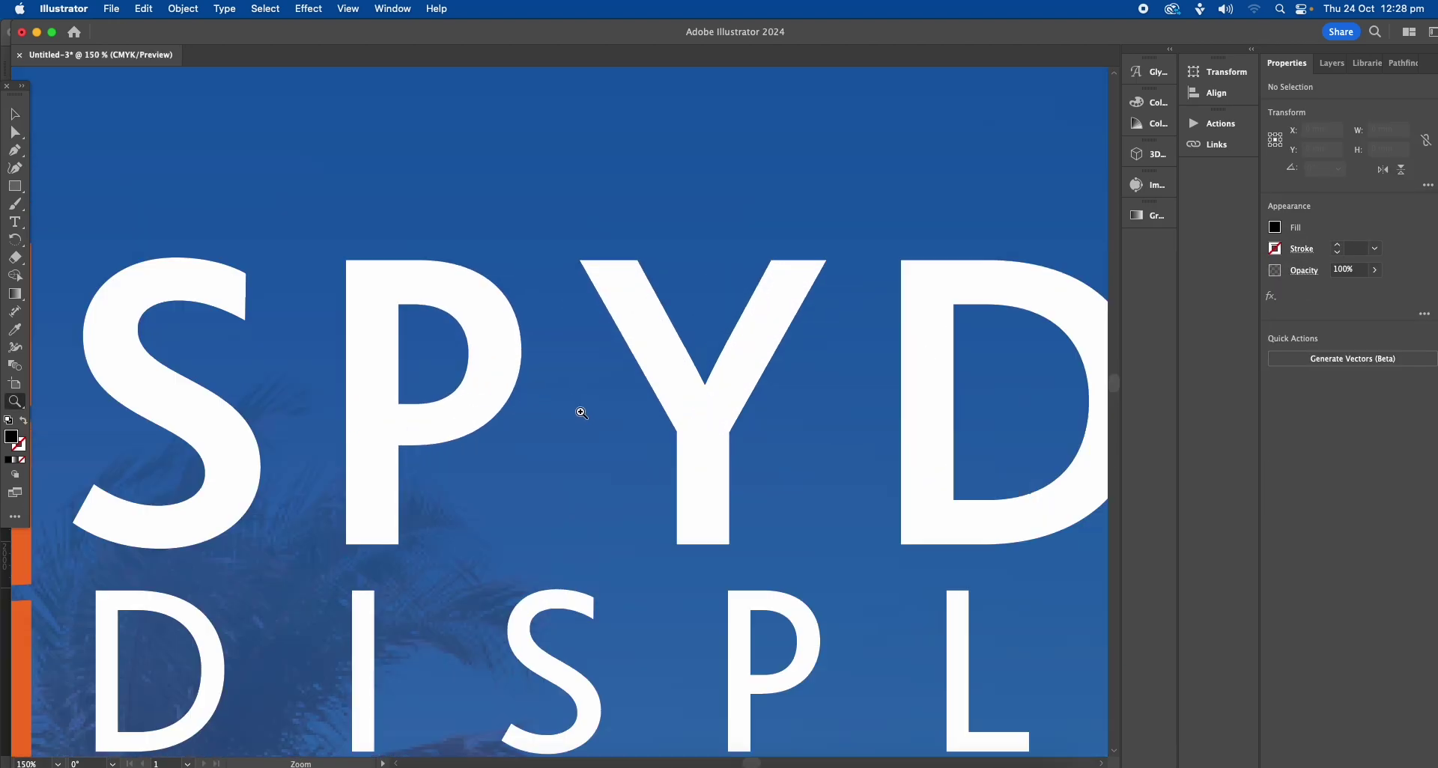
left_click(505, 414)
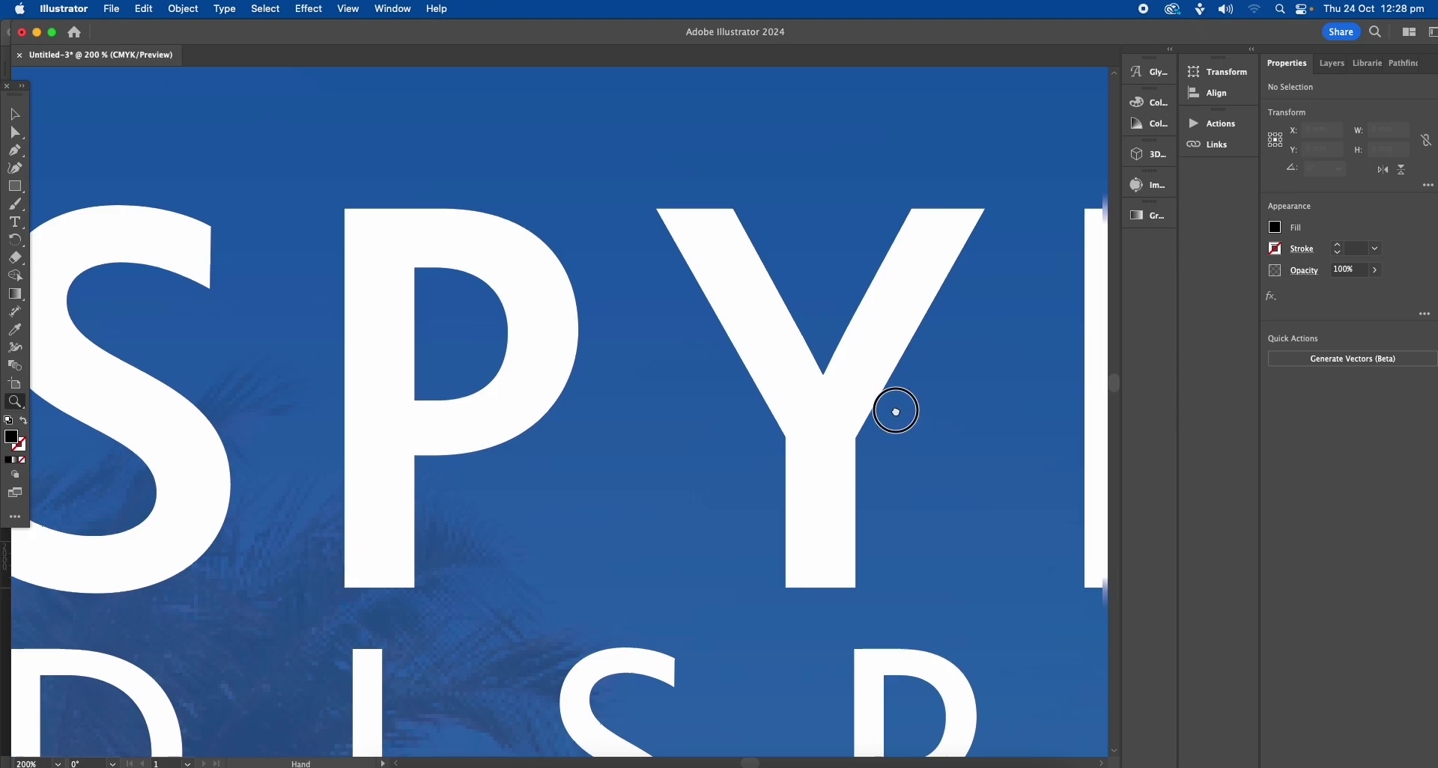
left_click_drag(896, 407, 510, 368)
scroll(453, 456, "right", 5)
scroll(661, 257, "down", 5)
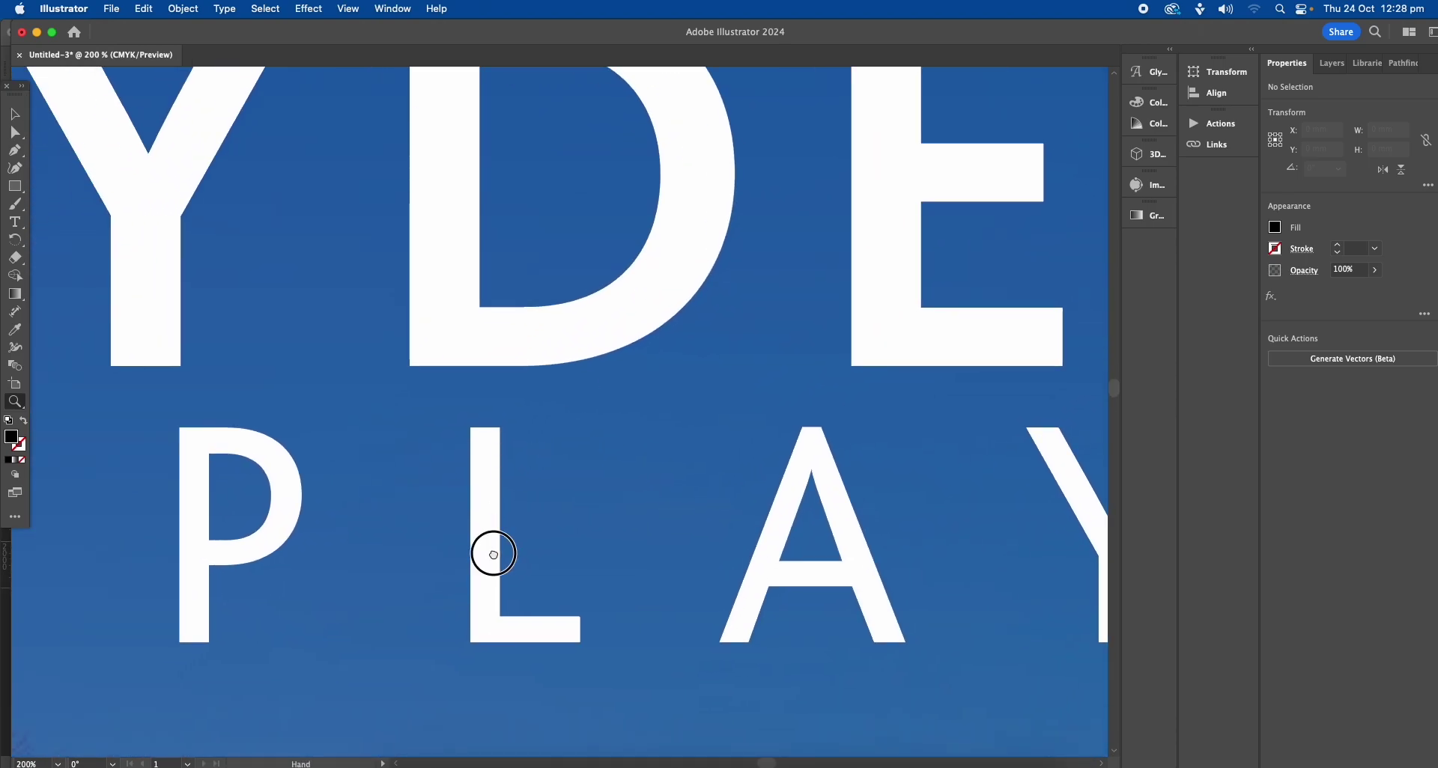
Examine the palm-tree background photo at 200% zoom across several areas to judge its resolution.
scroll(487, 552, "down", 8)
scroll(511, 536, "down", 10)
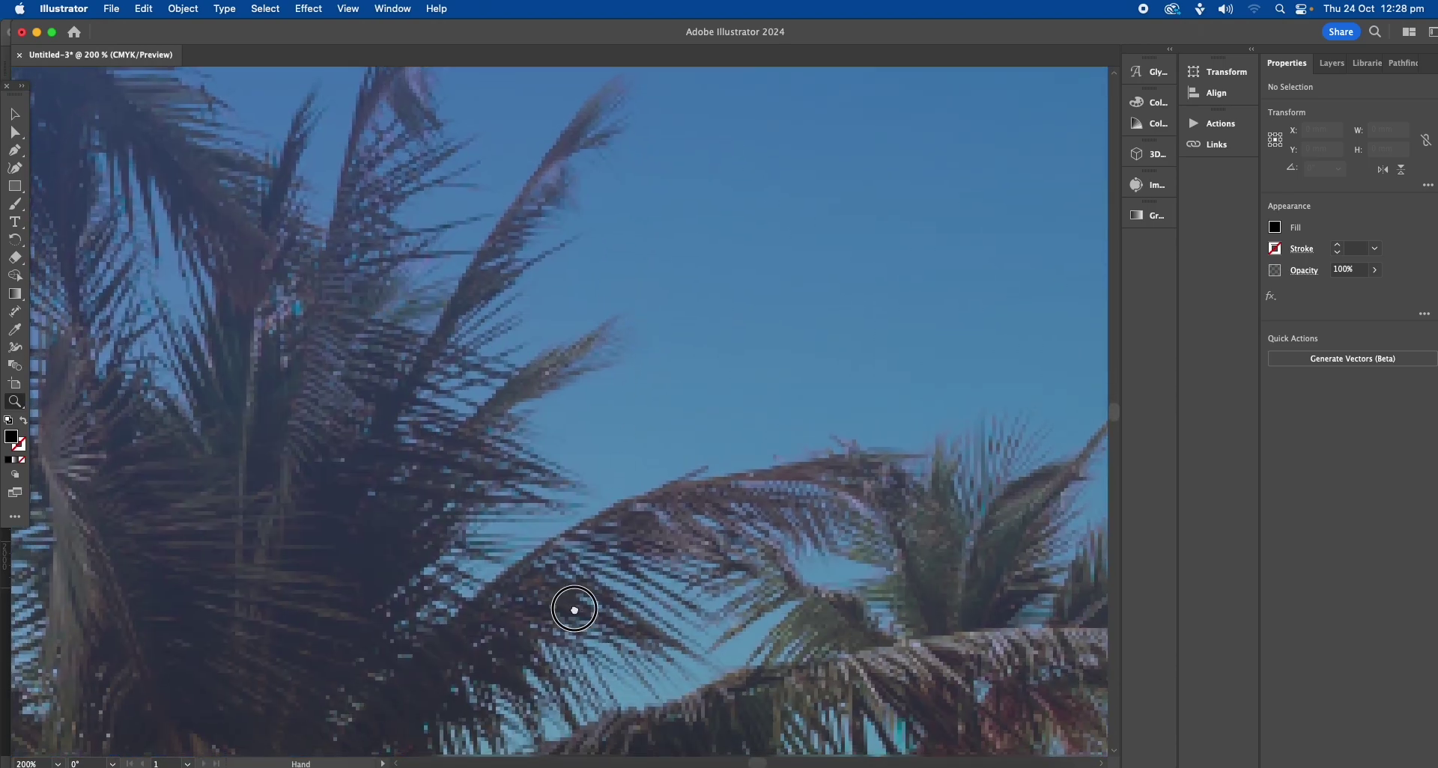
scroll(530, 592, "down", 15)
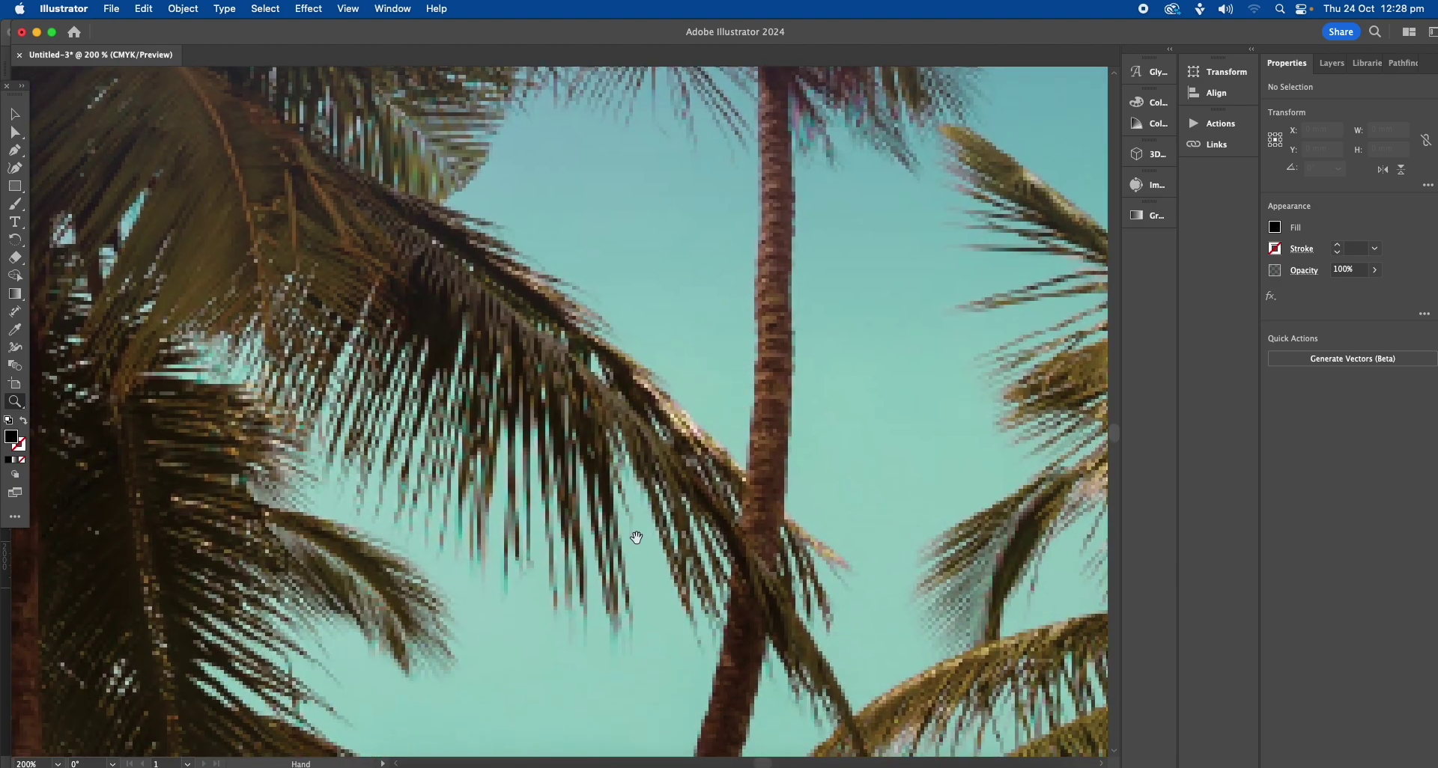
scroll(741, 348, "down", 15)
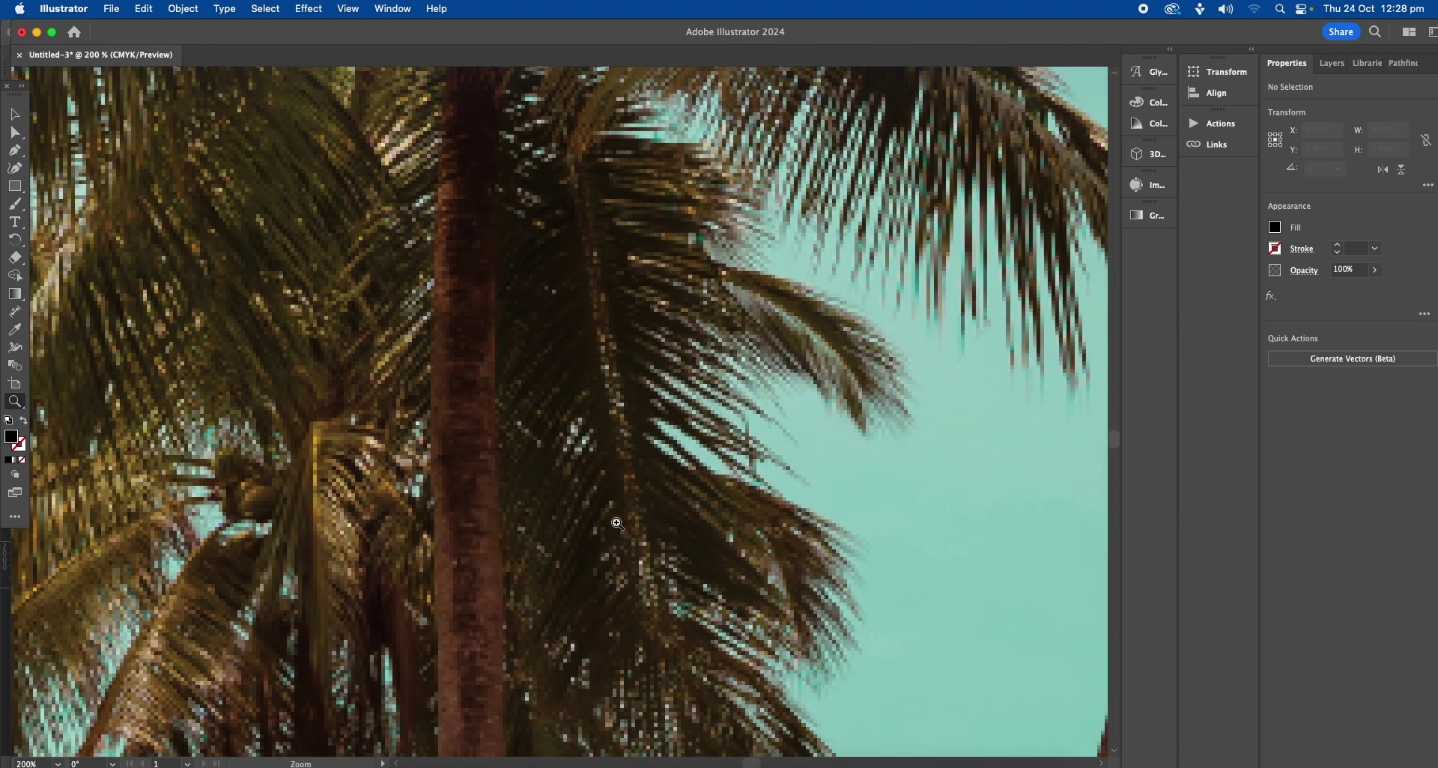
scroll(300, 294, "right", 15)
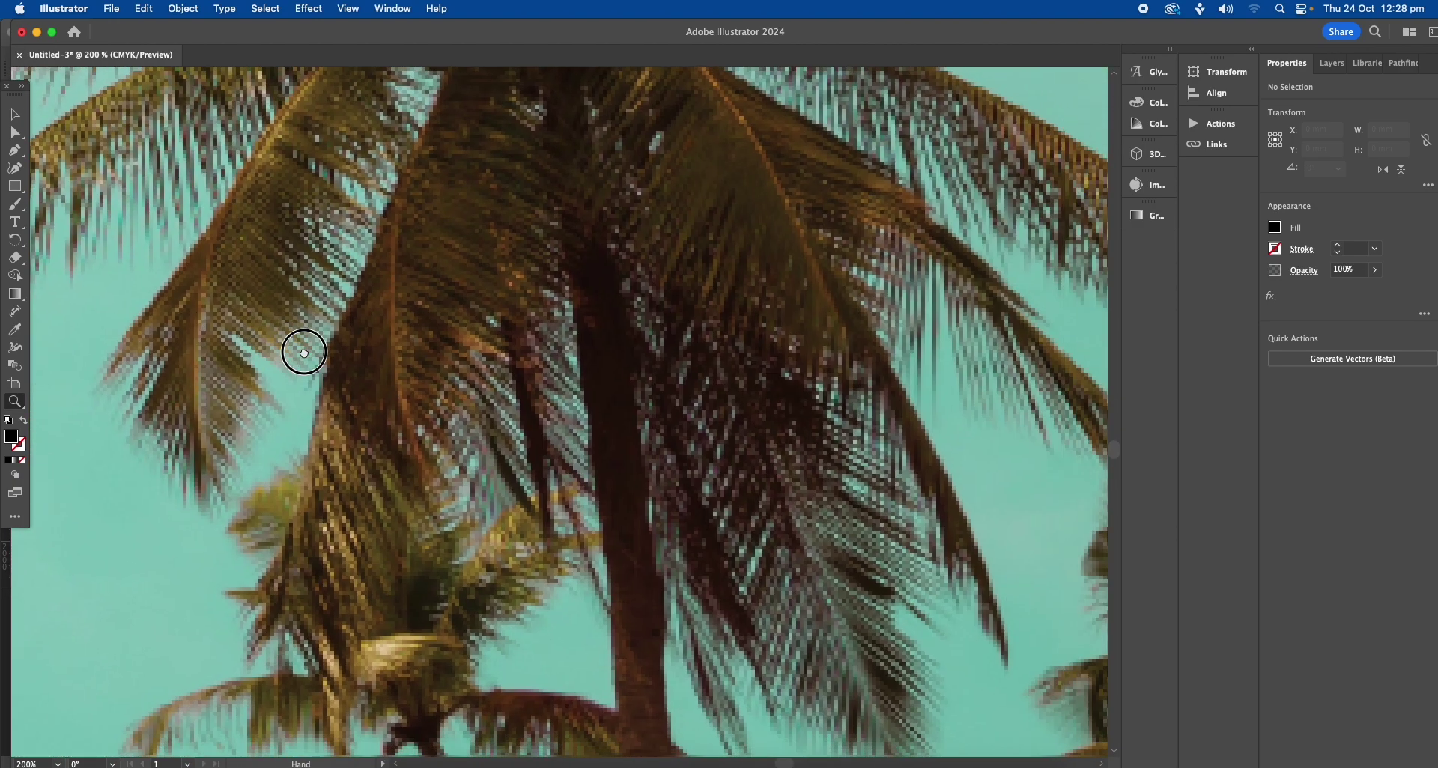
scroll(482, 208, "down", 15)
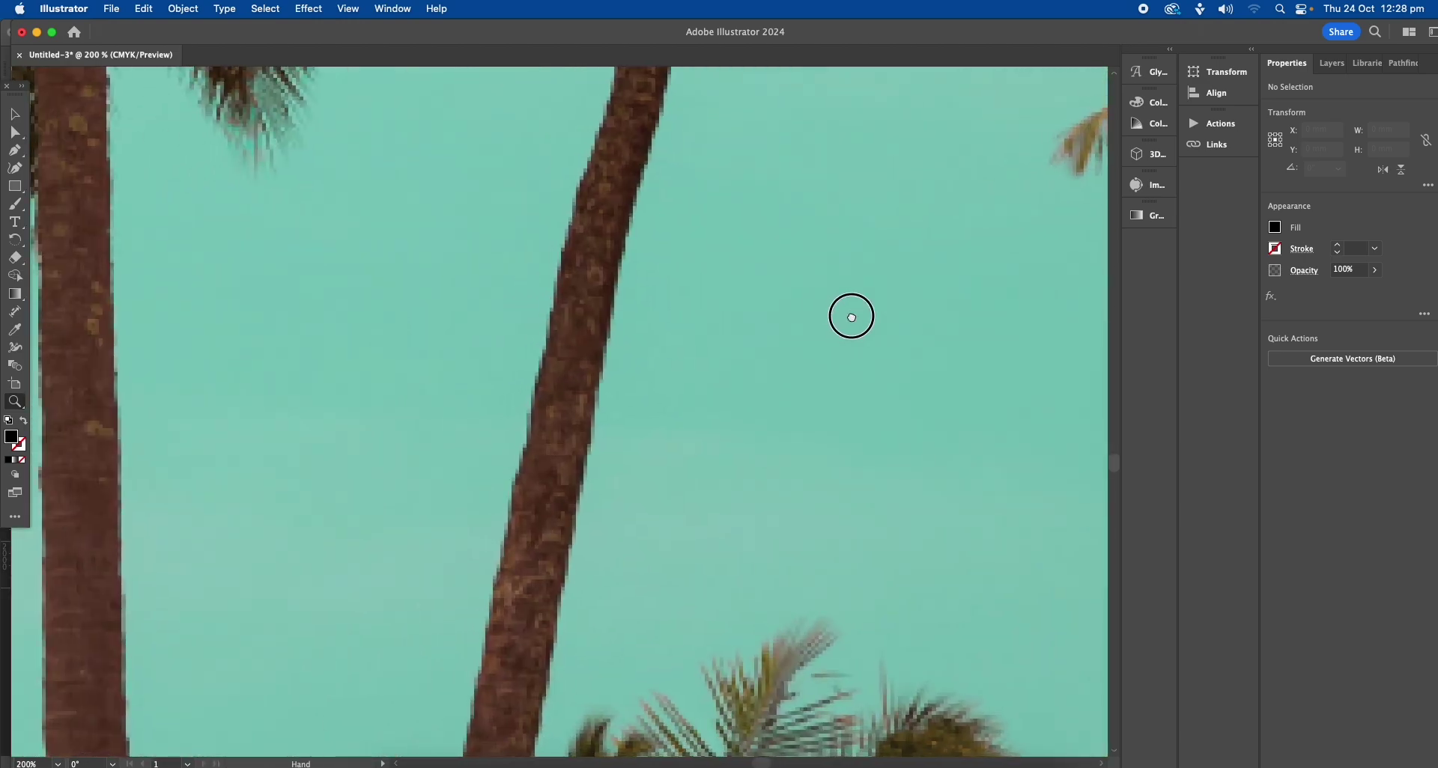
scroll(558, 259, "up", 3)
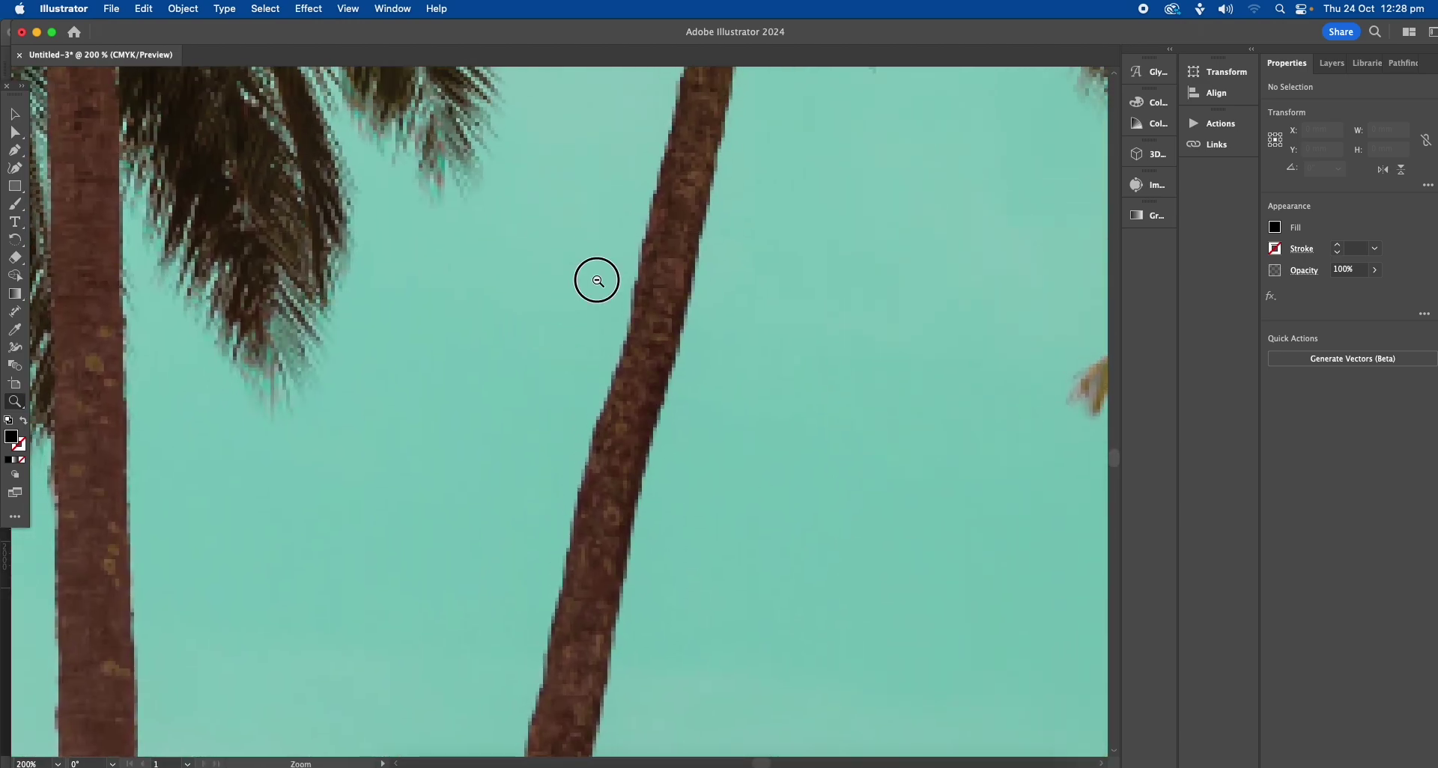
left_click(592, 303, "alt")
left_click(572, 416, "alt")
left_click(554, 466, "alt")
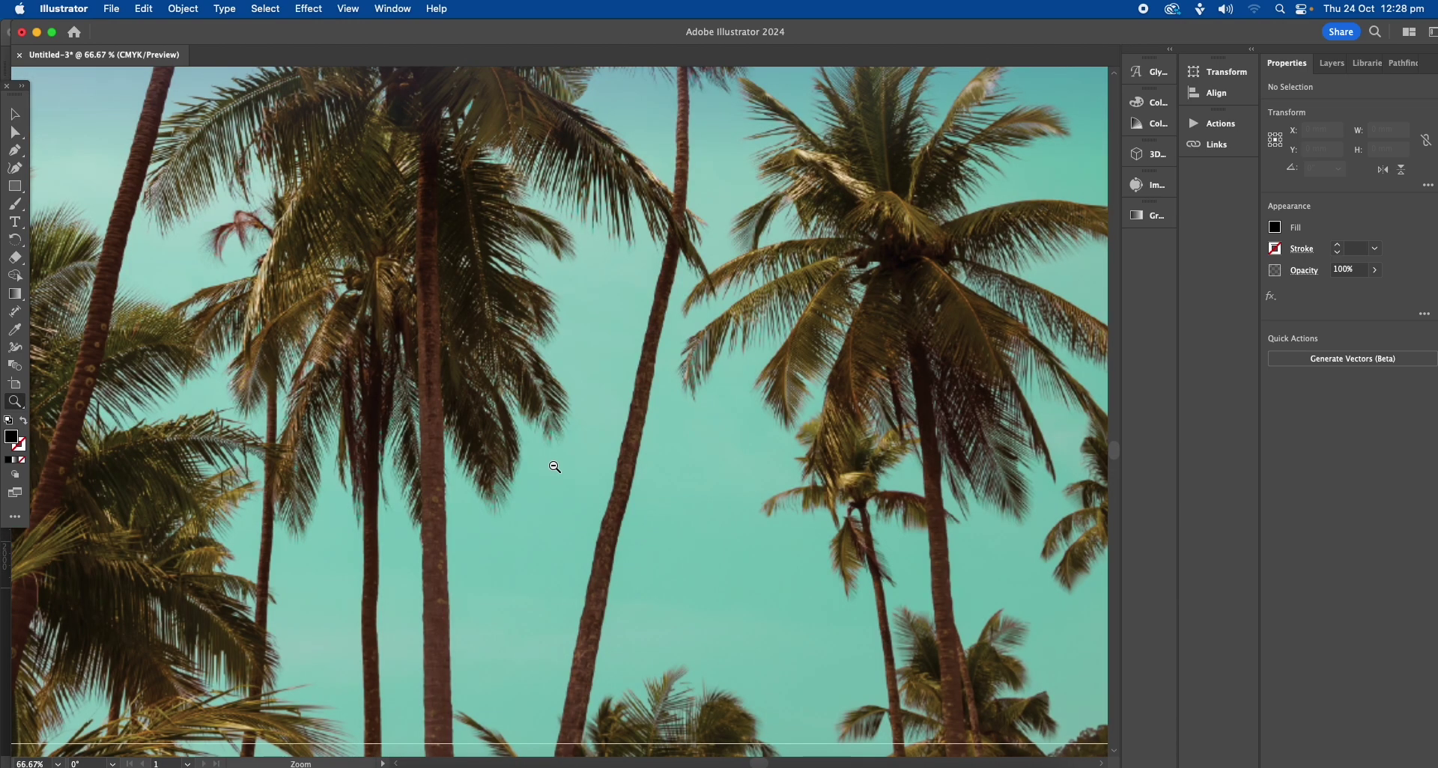
left_click(559, 336, "alt")
left_click(553, 404, "alt")
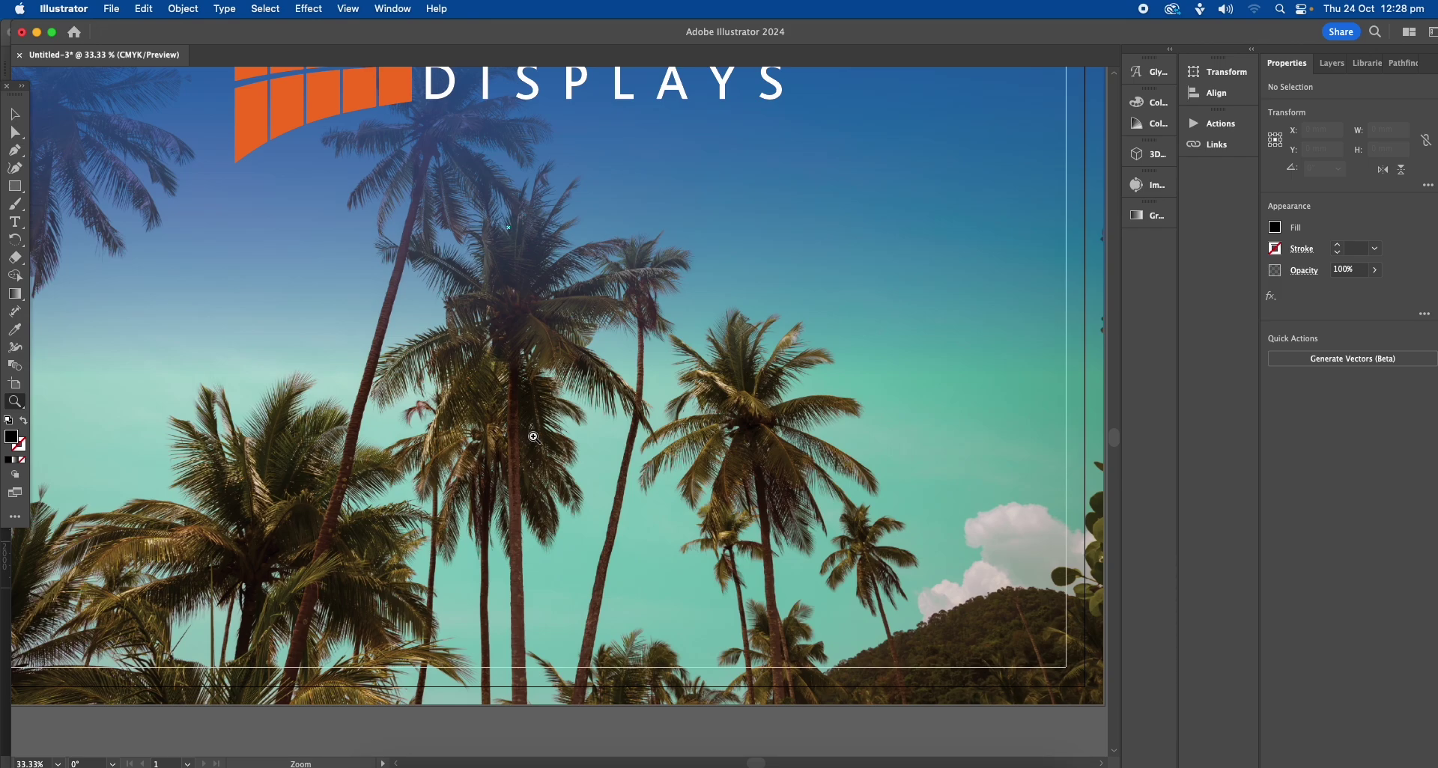
left_click(532, 453, "alt")
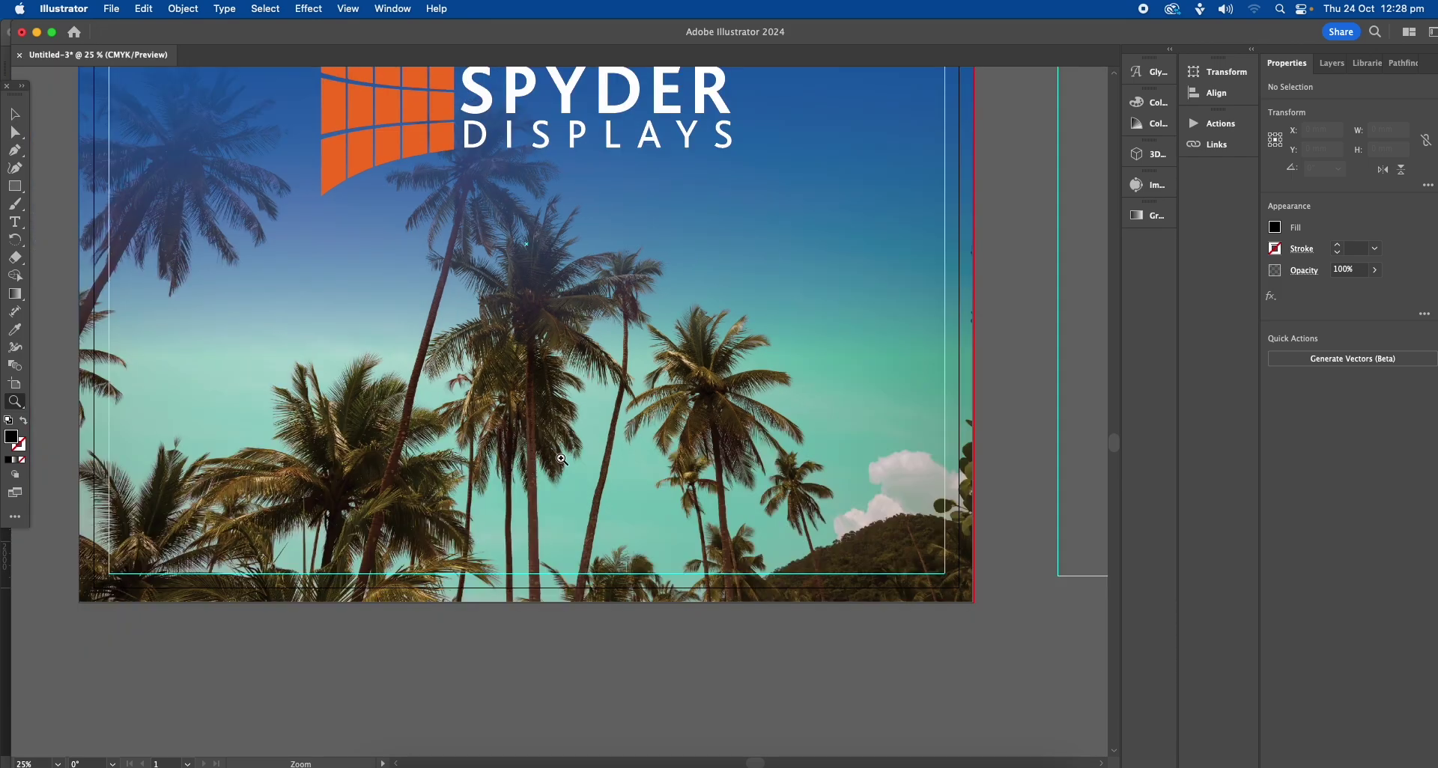
left_click(562, 459, "alt")
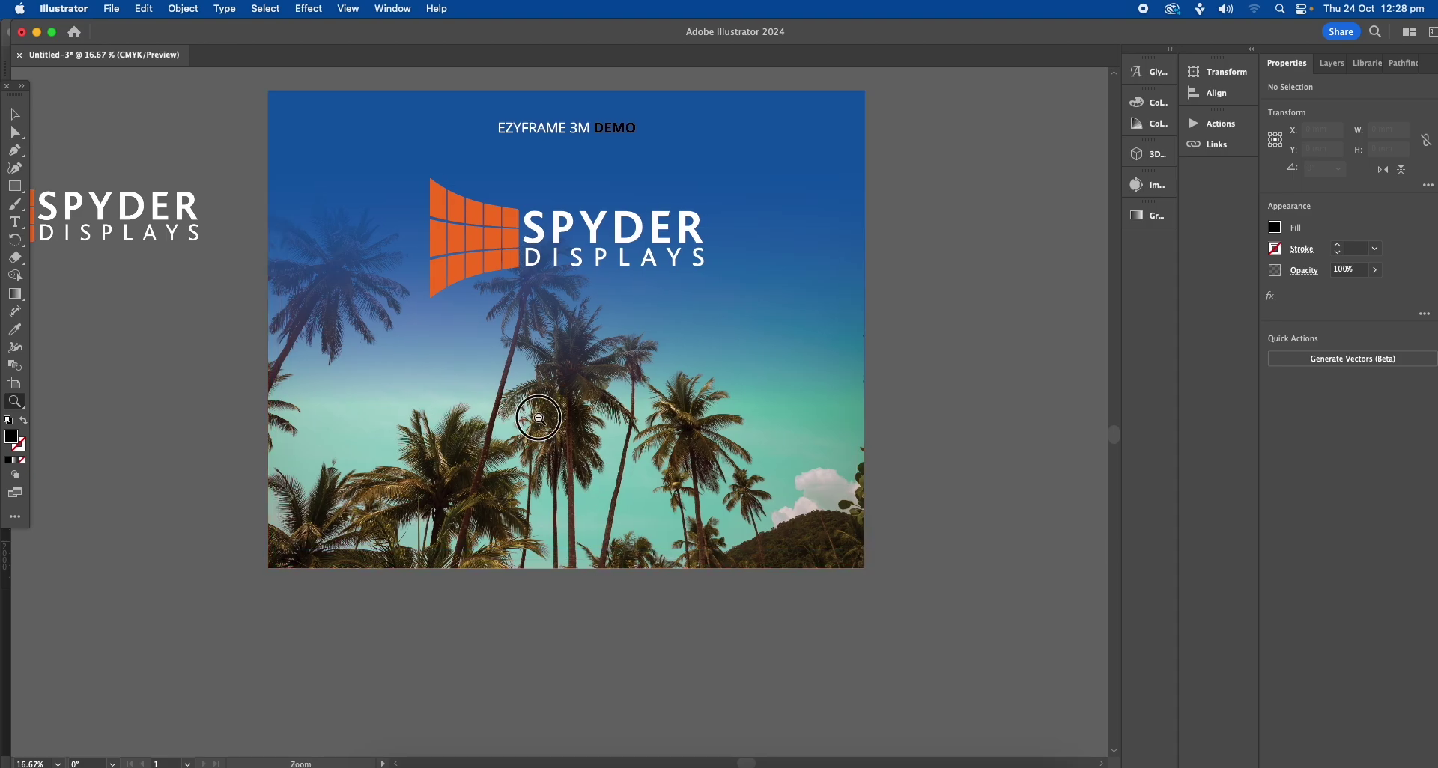
left_click(569, 406, "alt")
Remove the palm-tree background photo from the artboard and place the spare copy from the pasteboard behind the heading and logo.
left_click(14, 114)
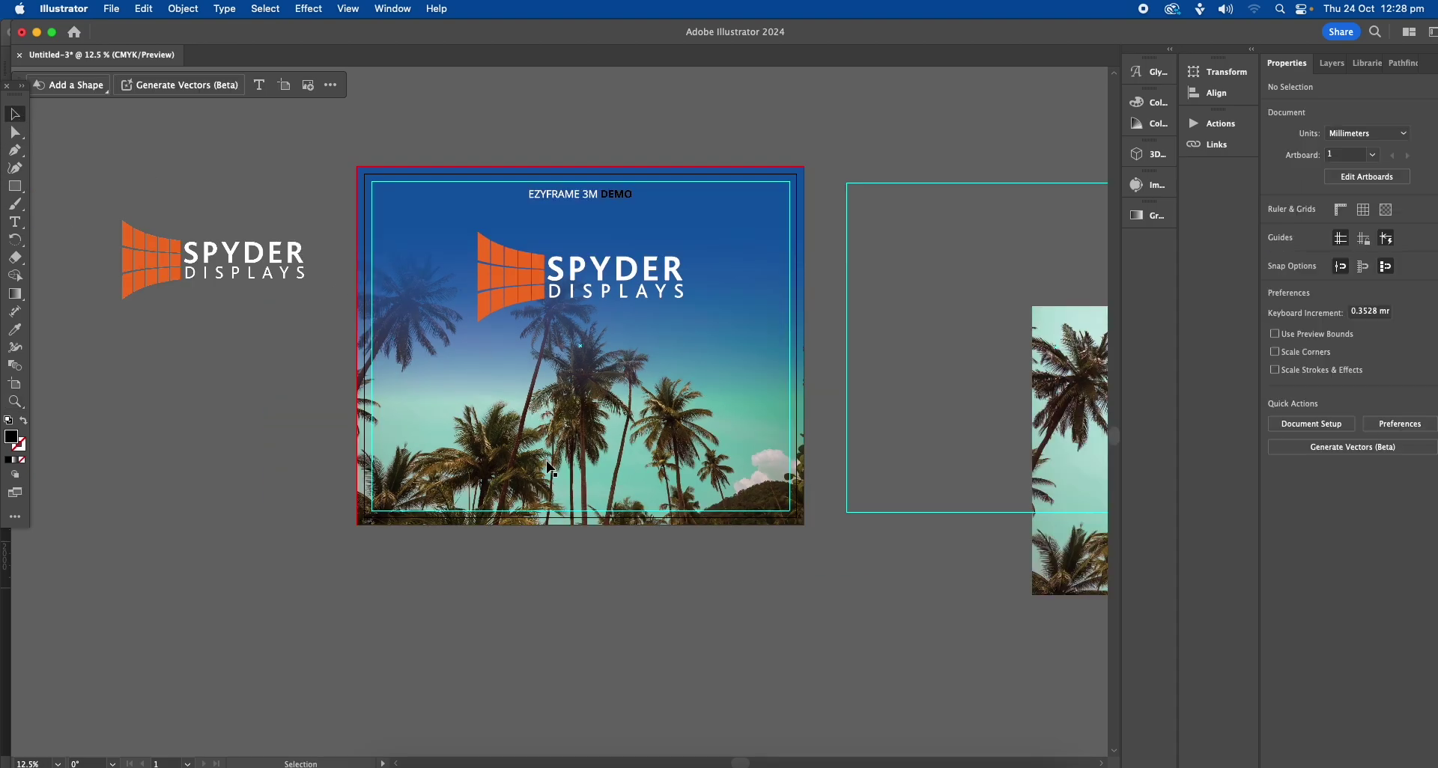
left_click_drag(591, 474, 146, 533)
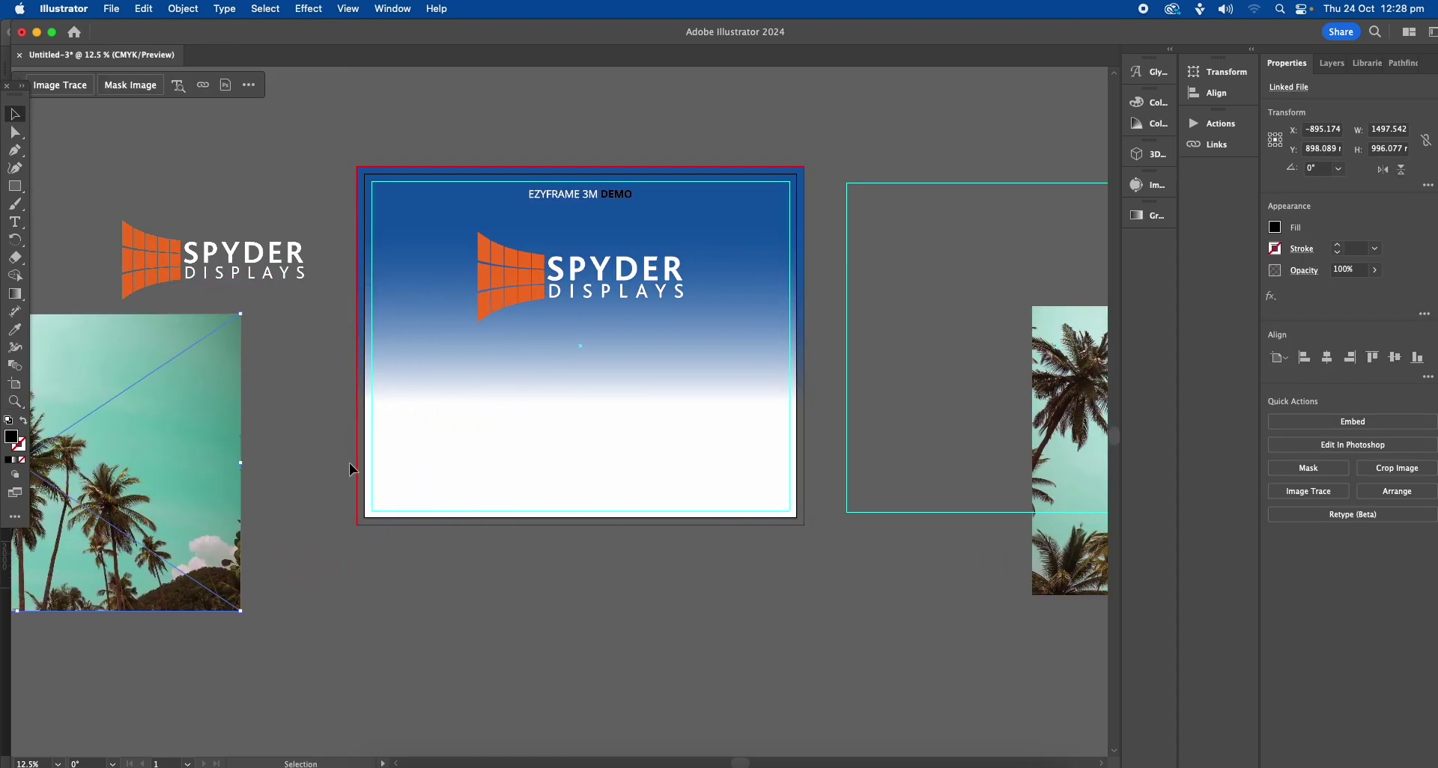
key("Delete")
left_click_drag(1063, 575, 387, 486)
Examine the replacement palm-tree photo up close to compare its level of detail at 200% zoom.
key("z")
left_click(572, 440)
left_click(573, 440)
left_click(573, 441)
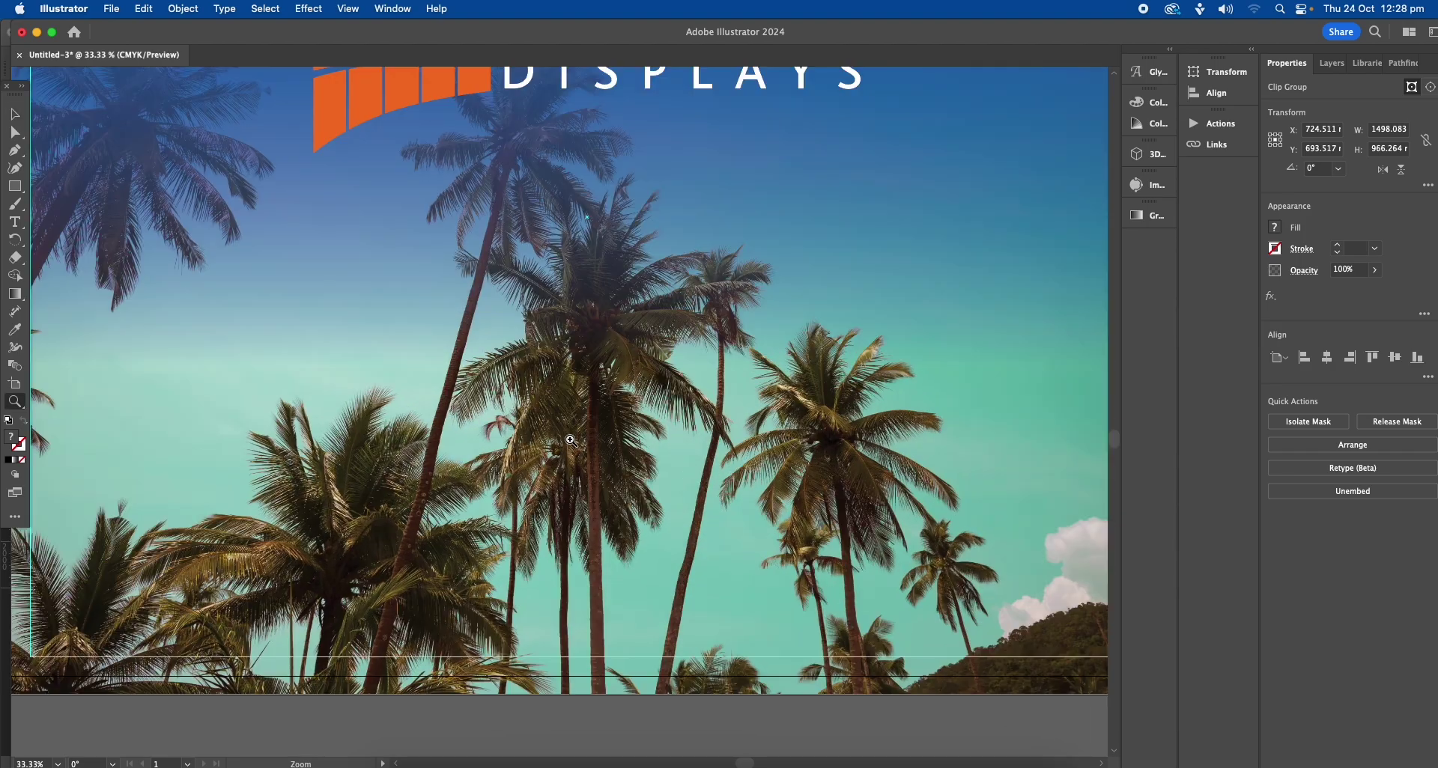
left_click(570, 440)
left_click(611, 352)
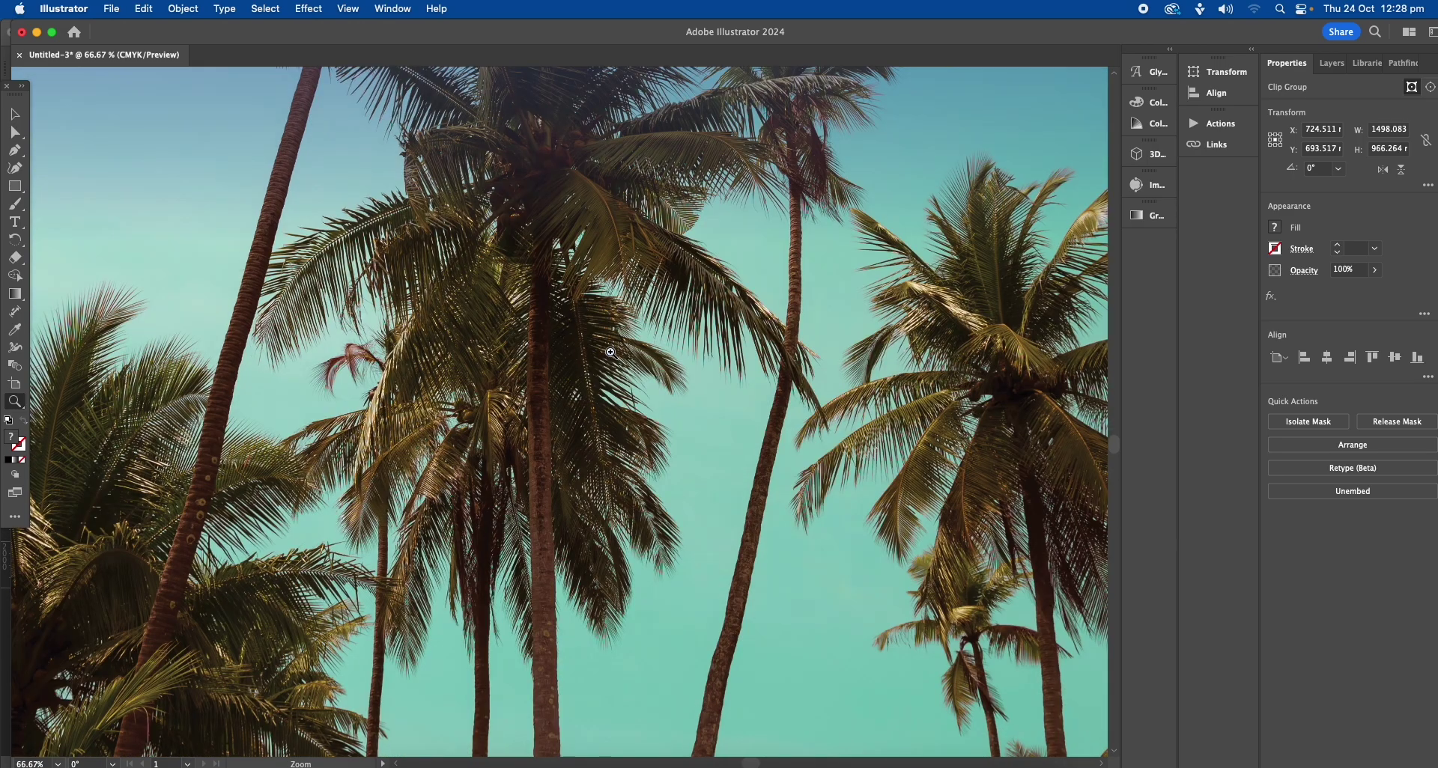
left_click(611, 352)
left_click(553, 455)
left_click(553, 454)
scroll(724, 399, "right", 10)
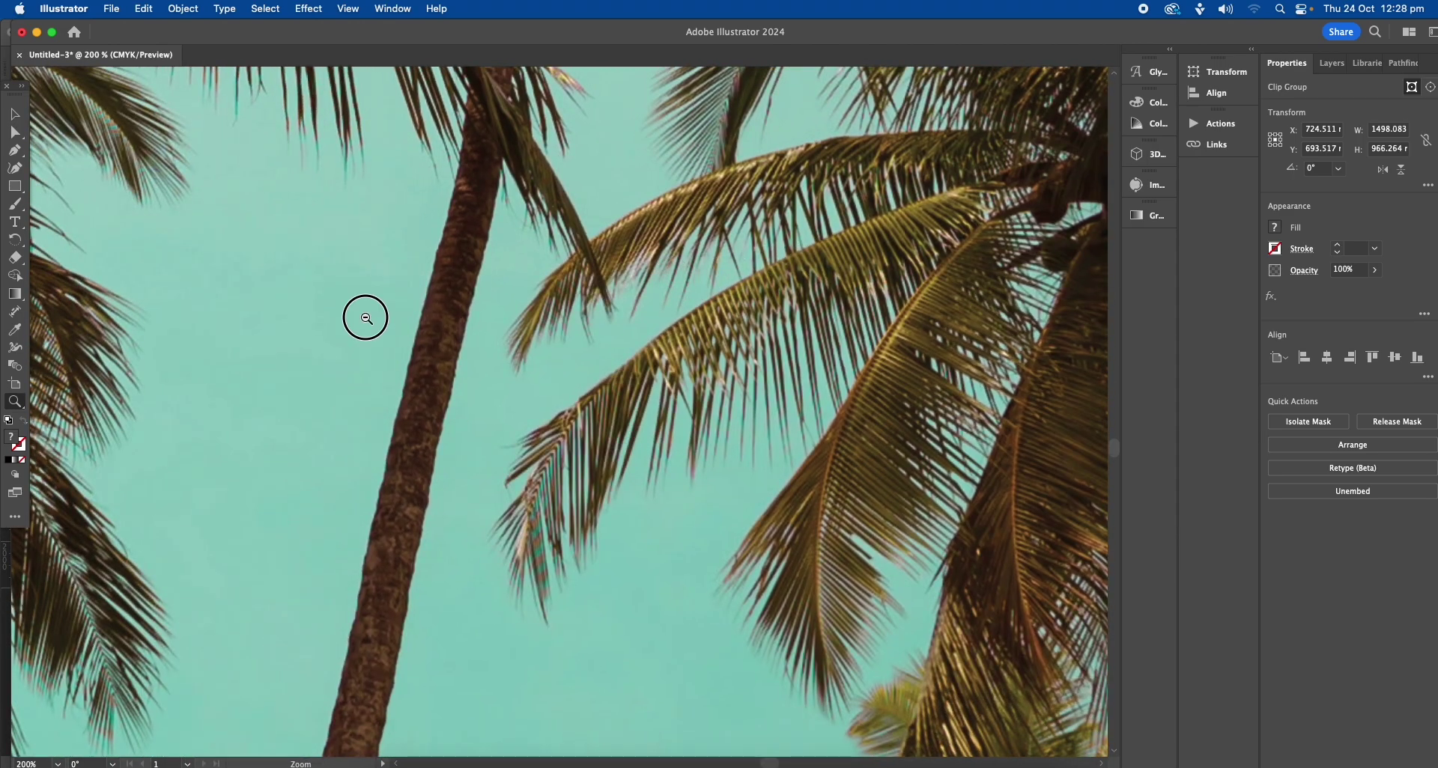
left_click(367, 318, "alt")
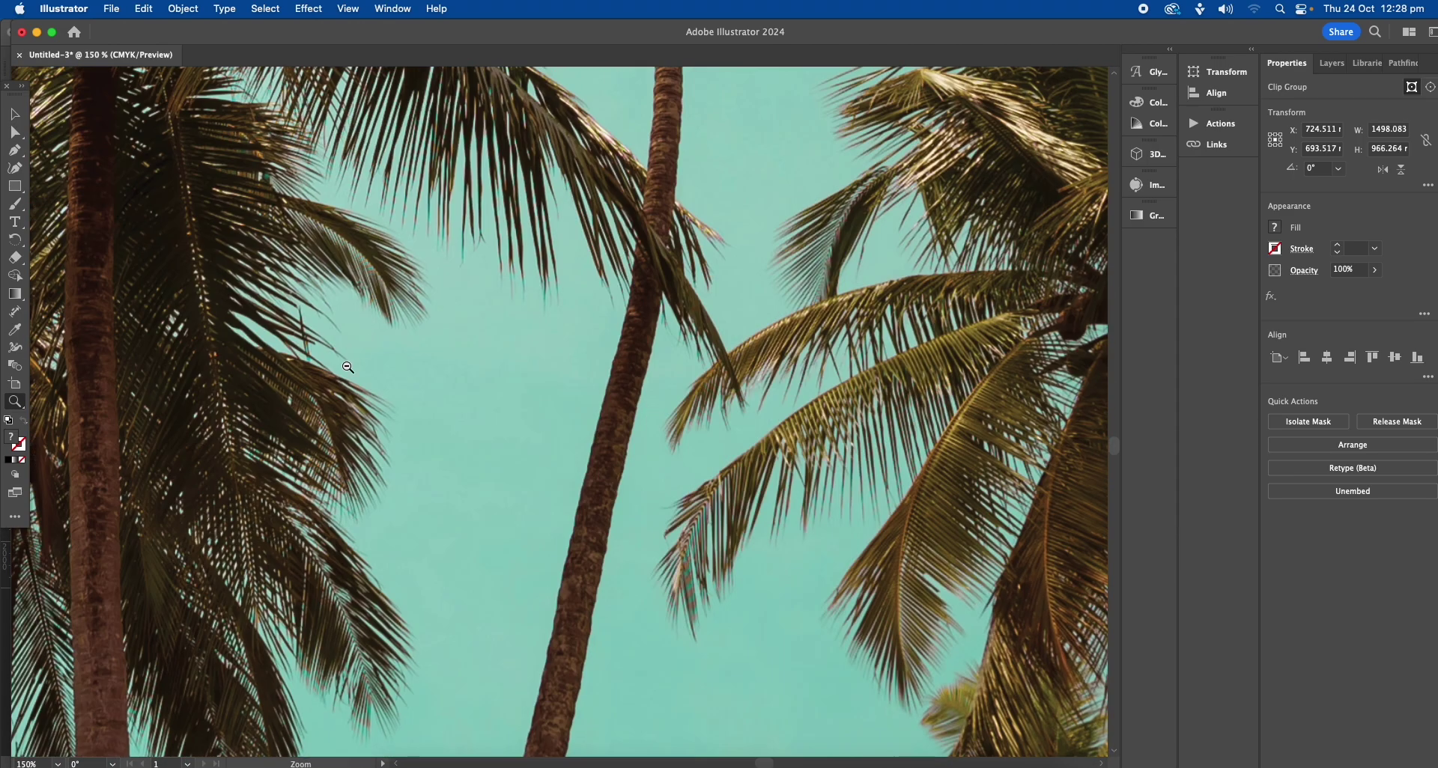
left_click(347, 367, "alt")
left_click(347, 367, "alt")
left_click(341, 335, "alt")
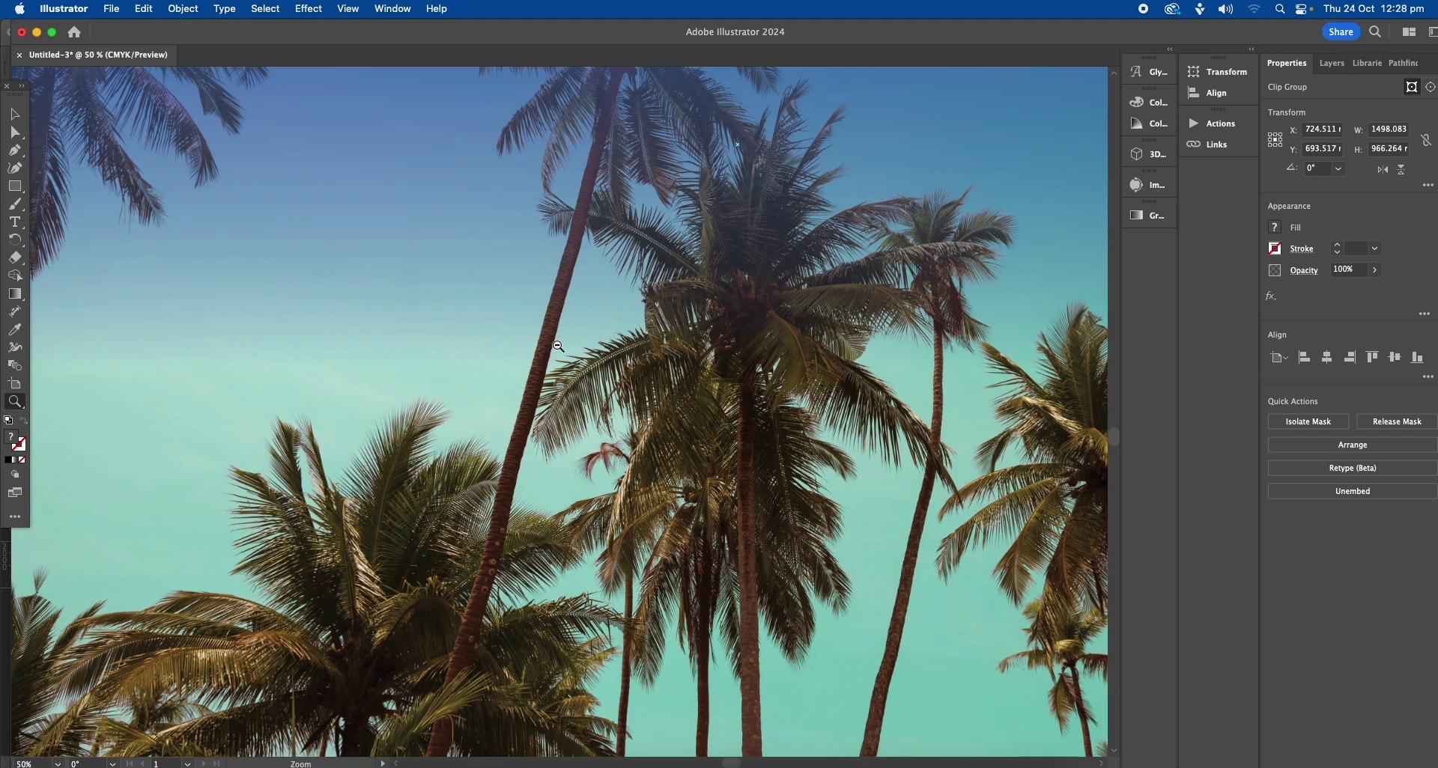
left_click(342, 334, "alt")
left_click(581, 364, "alt")
Check the heading and logo with Overprint Preview turned on, and return to the normal preview.
scroll(691, 319, "up", 5)
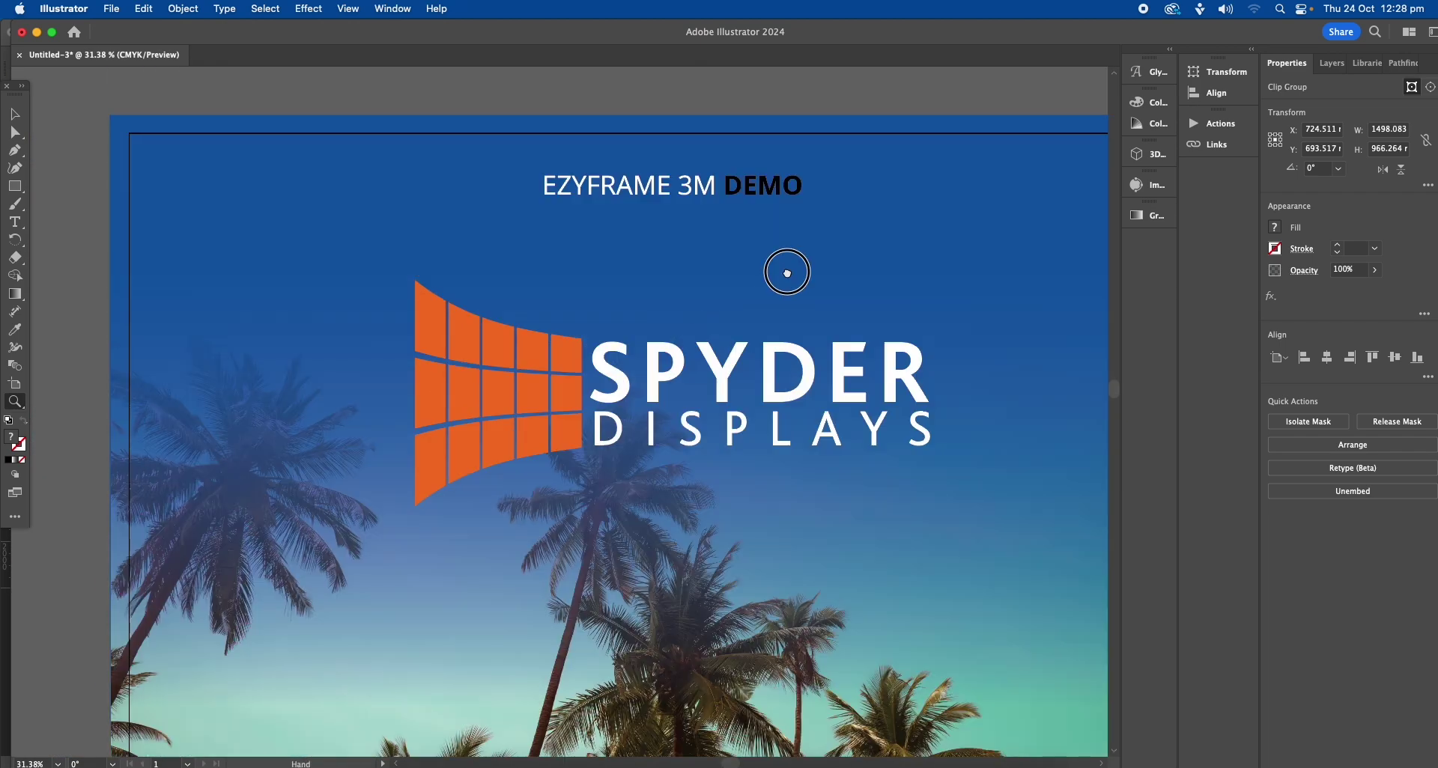
left_click_drag(787, 274, 786, 417)
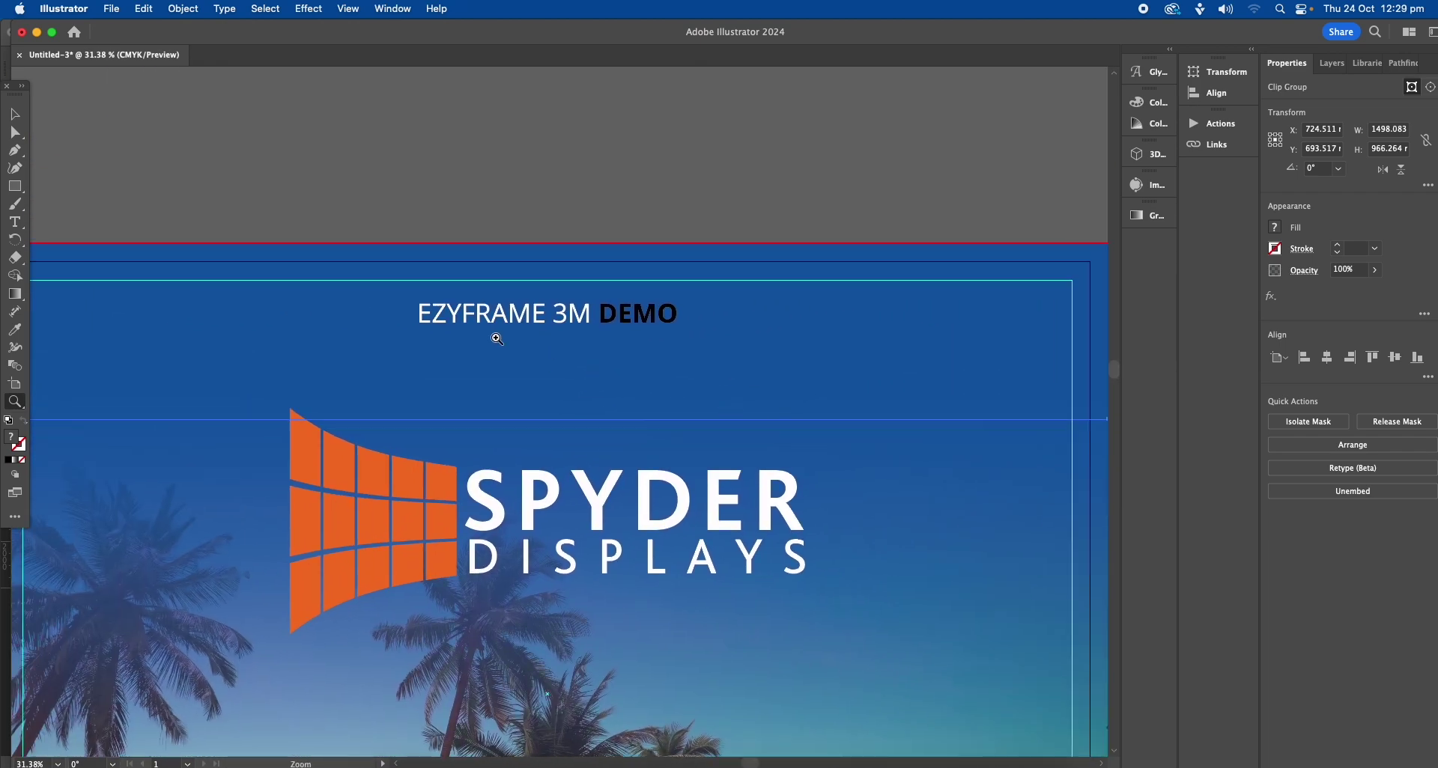
left_click(561, 333)
scroll(567, 426, "down", 3)
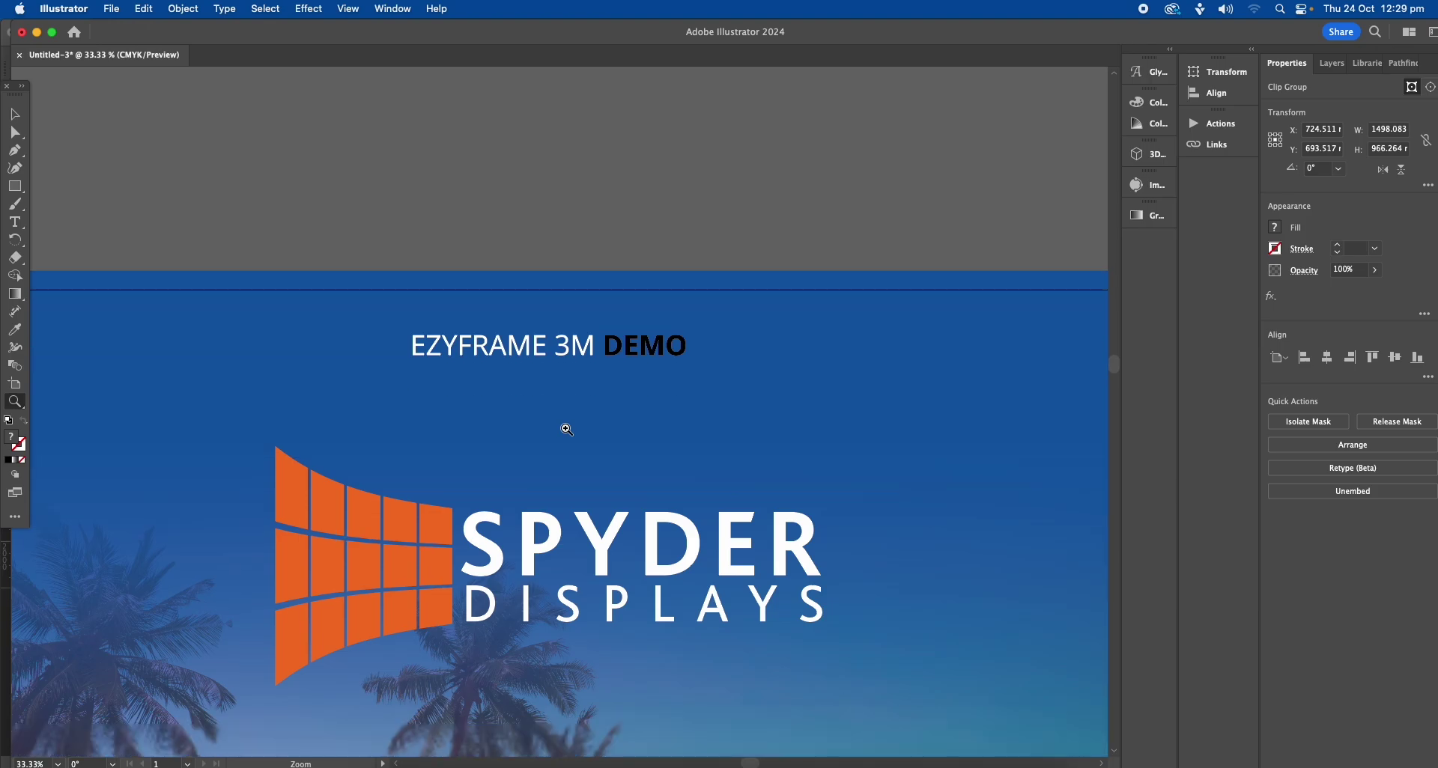
left_click_drag(472, 376, 559, 307)
left_click(15, 114)
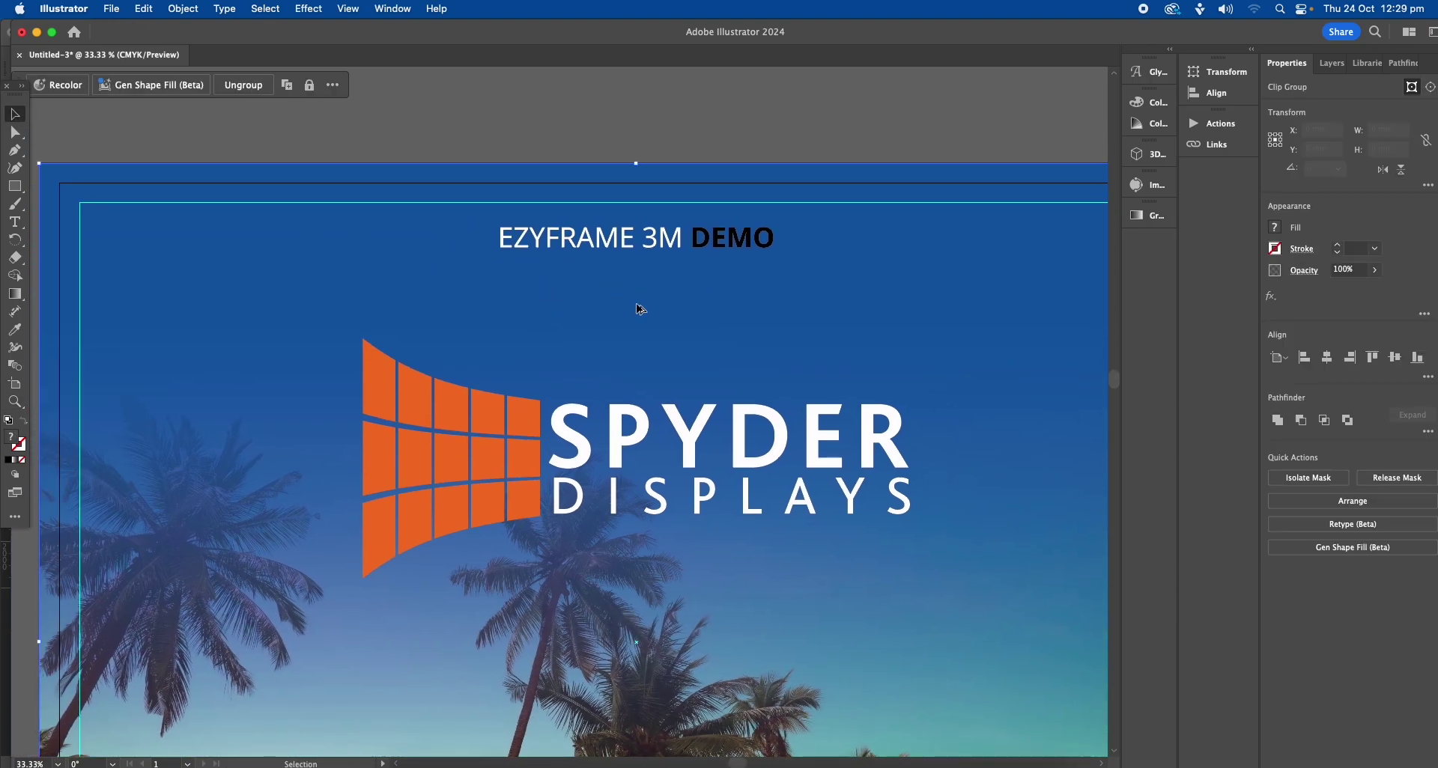
key("z")
left_click(577, 275, "alt")
scroll(578, 274, "down", 2)
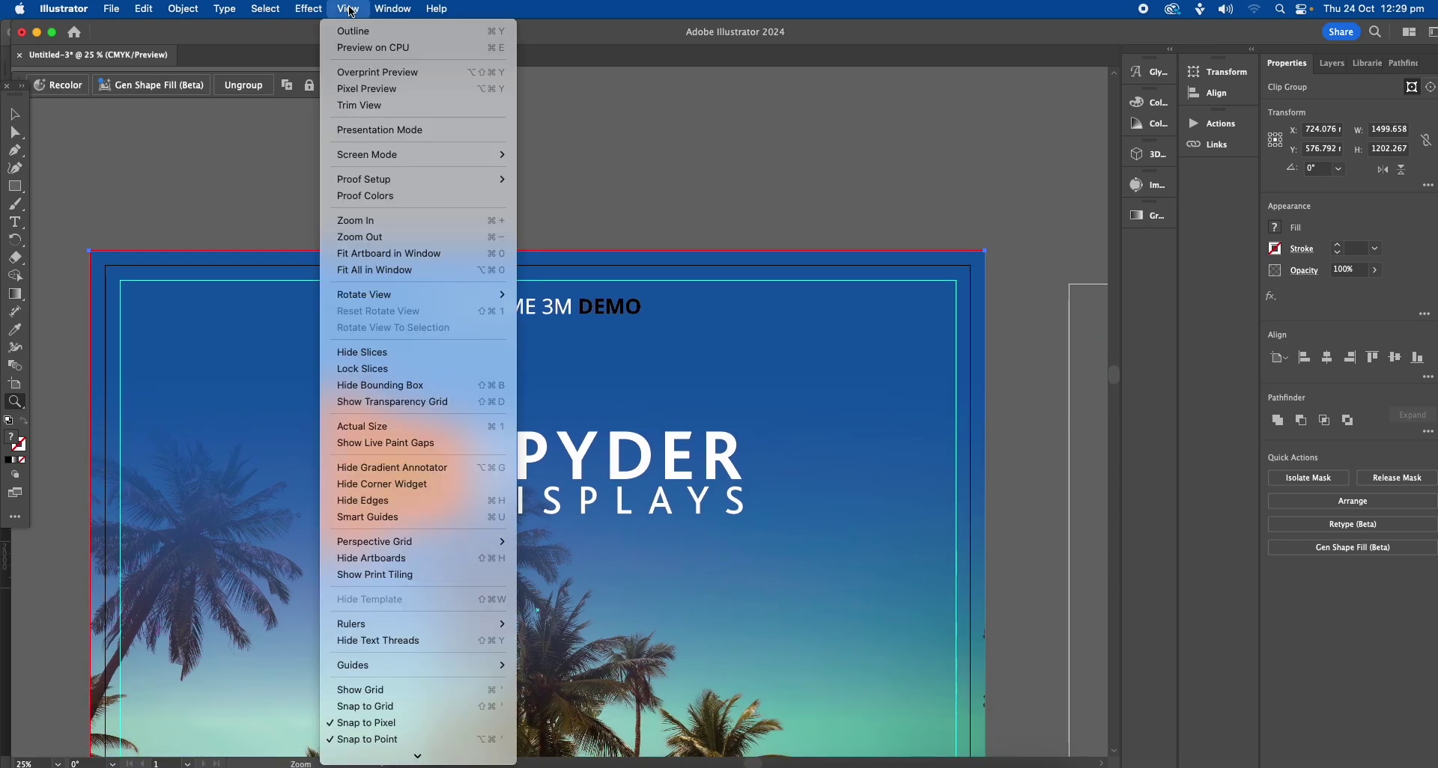
left_click(367, 72)
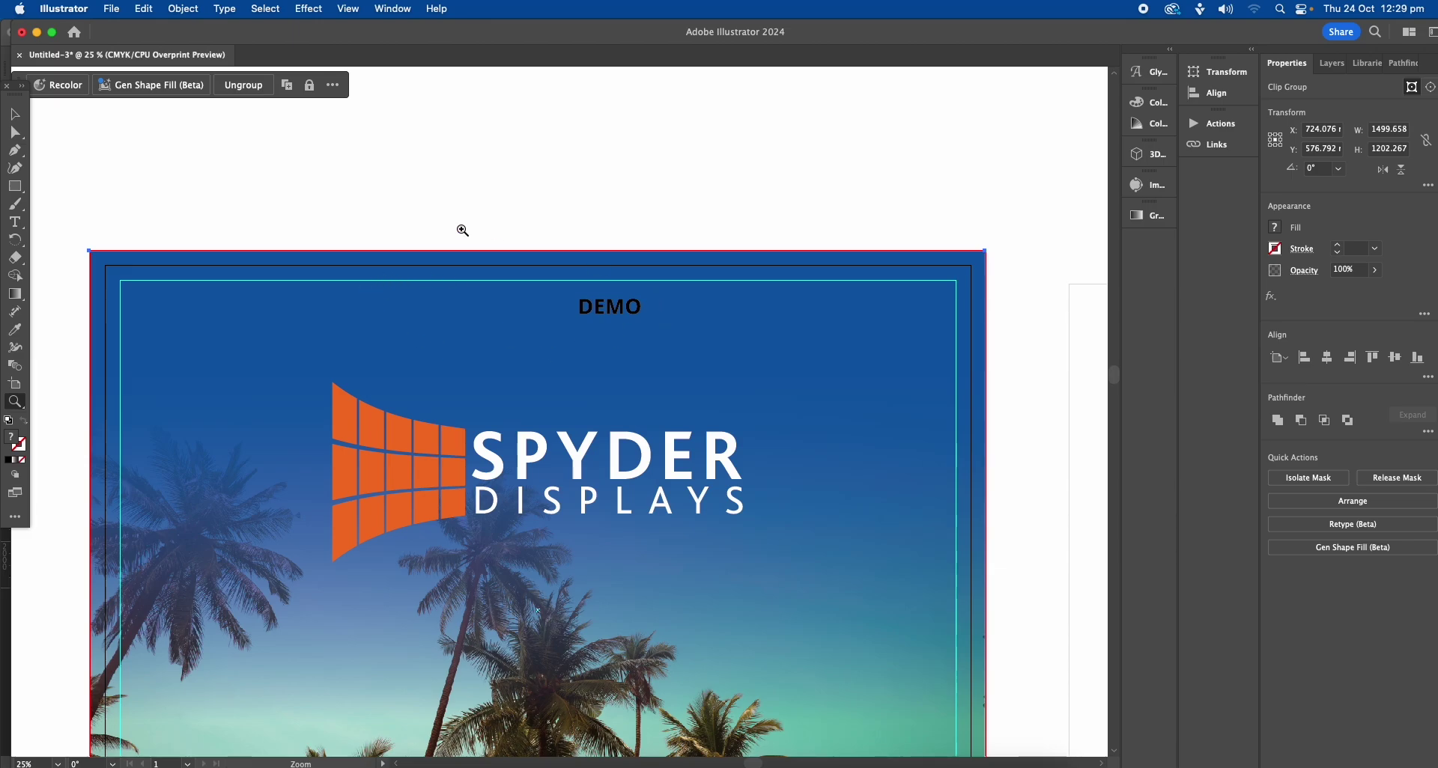
left_click(352, 10)
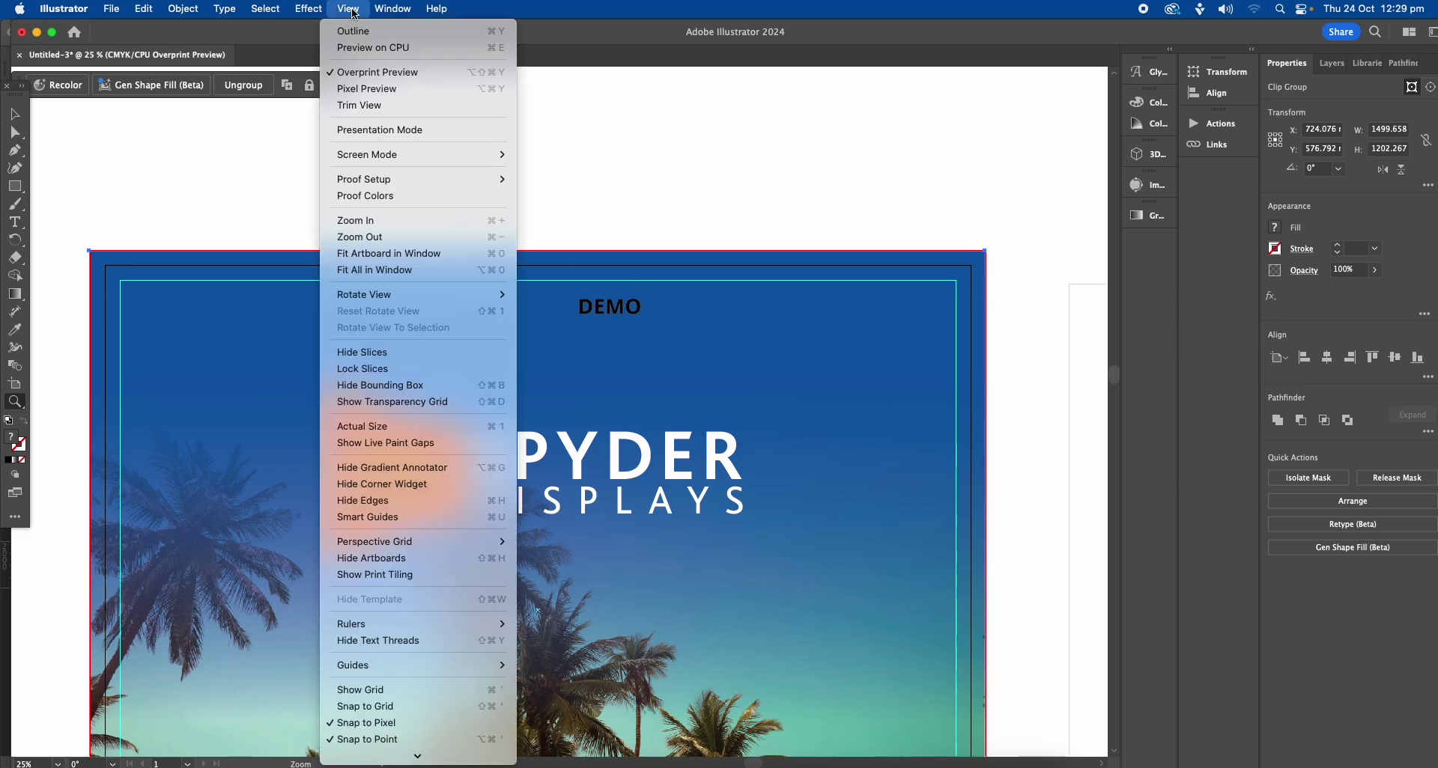
left_click(369, 72)
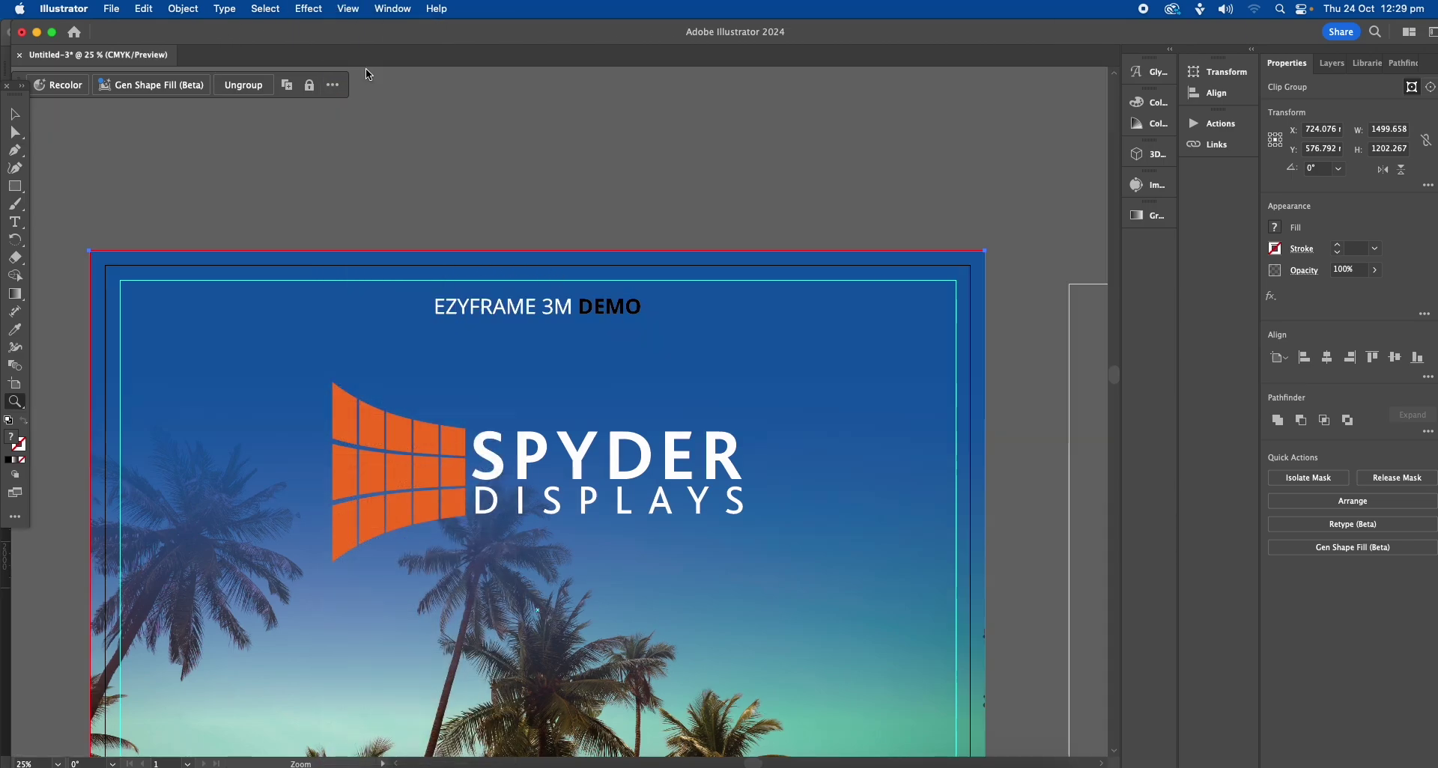
Turn off Overprint Fill in the attributes of the outlined EZYFRAME 3M DEMO heading and deselect it.
left_click(392, 10)
left_click(721, 138)
left_click(15, 114)
left_click(624, 307)
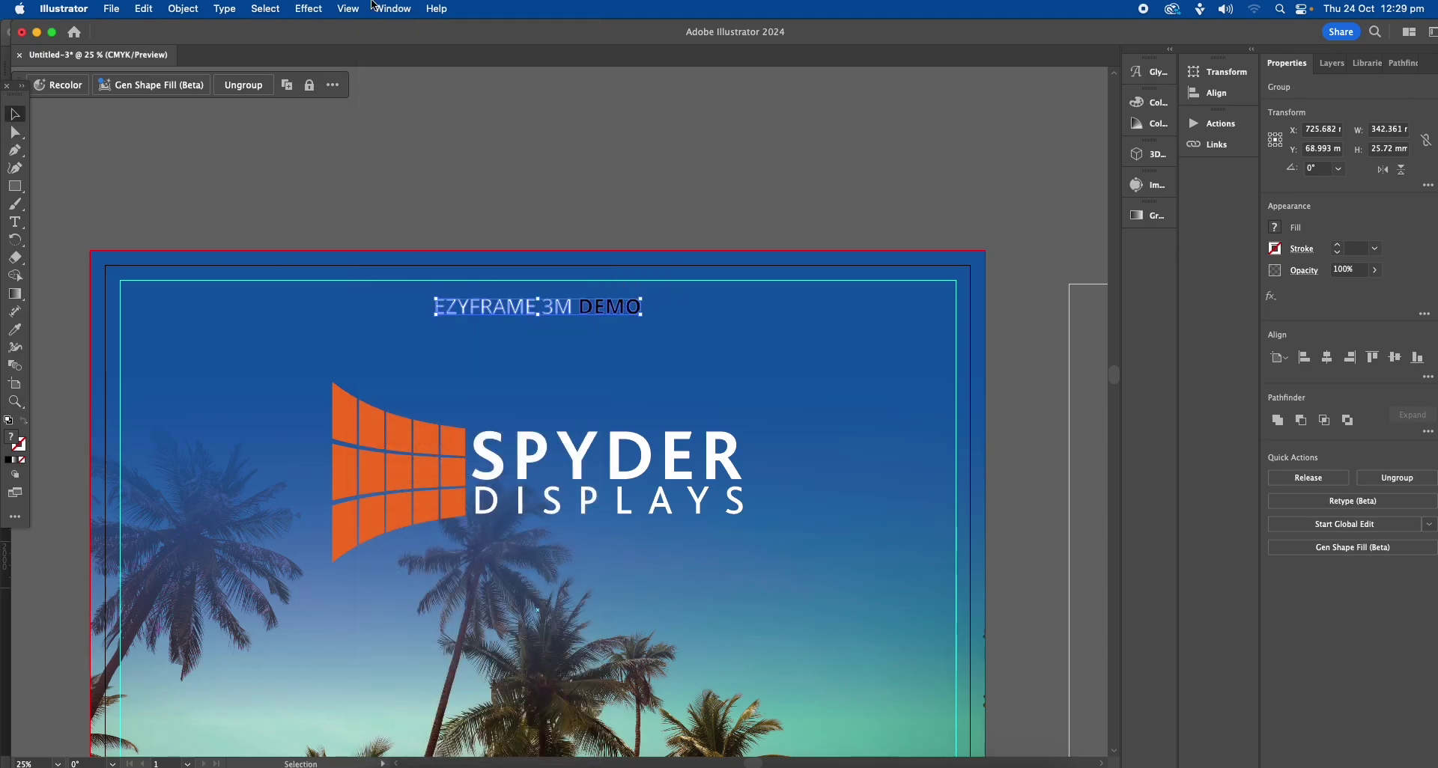
left_click(392, 9)
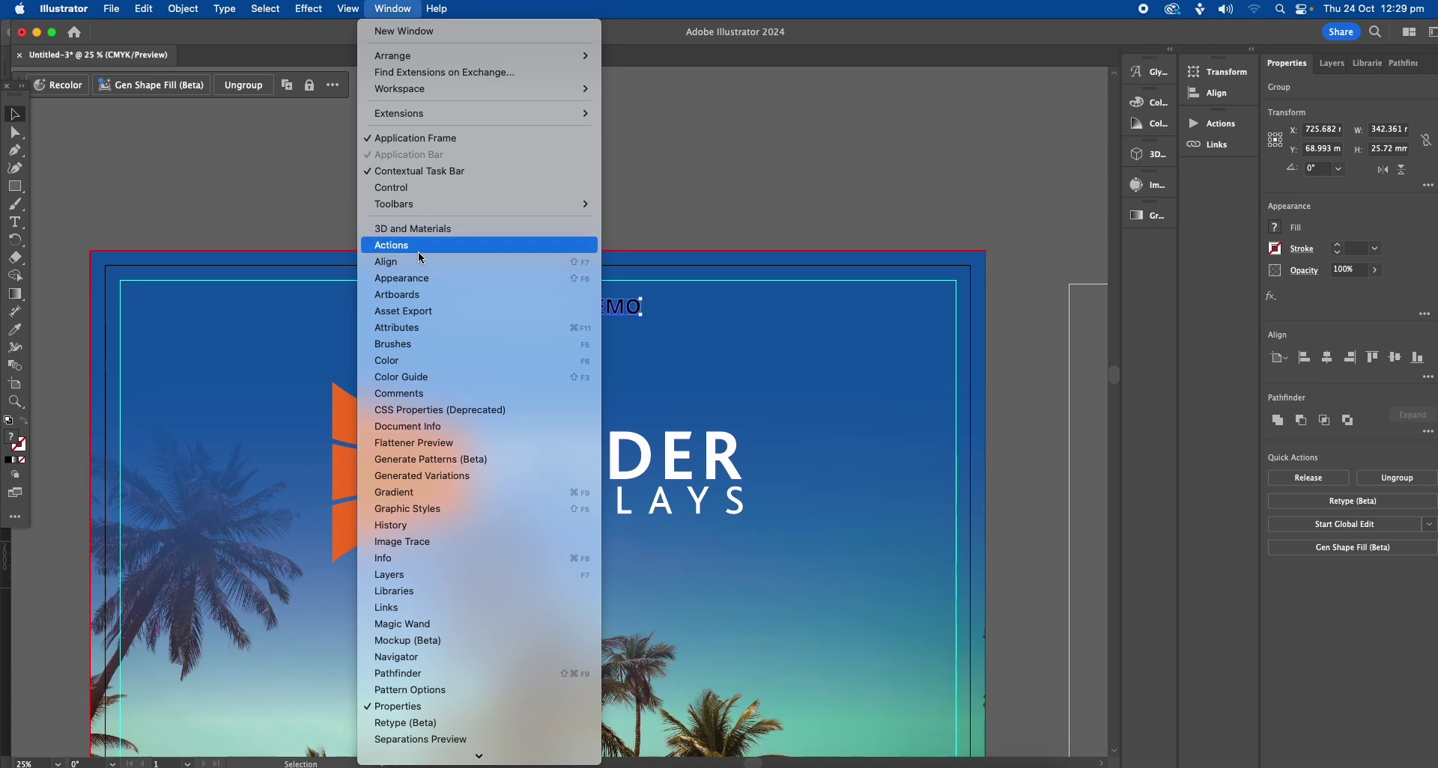
left_click(426, 328)
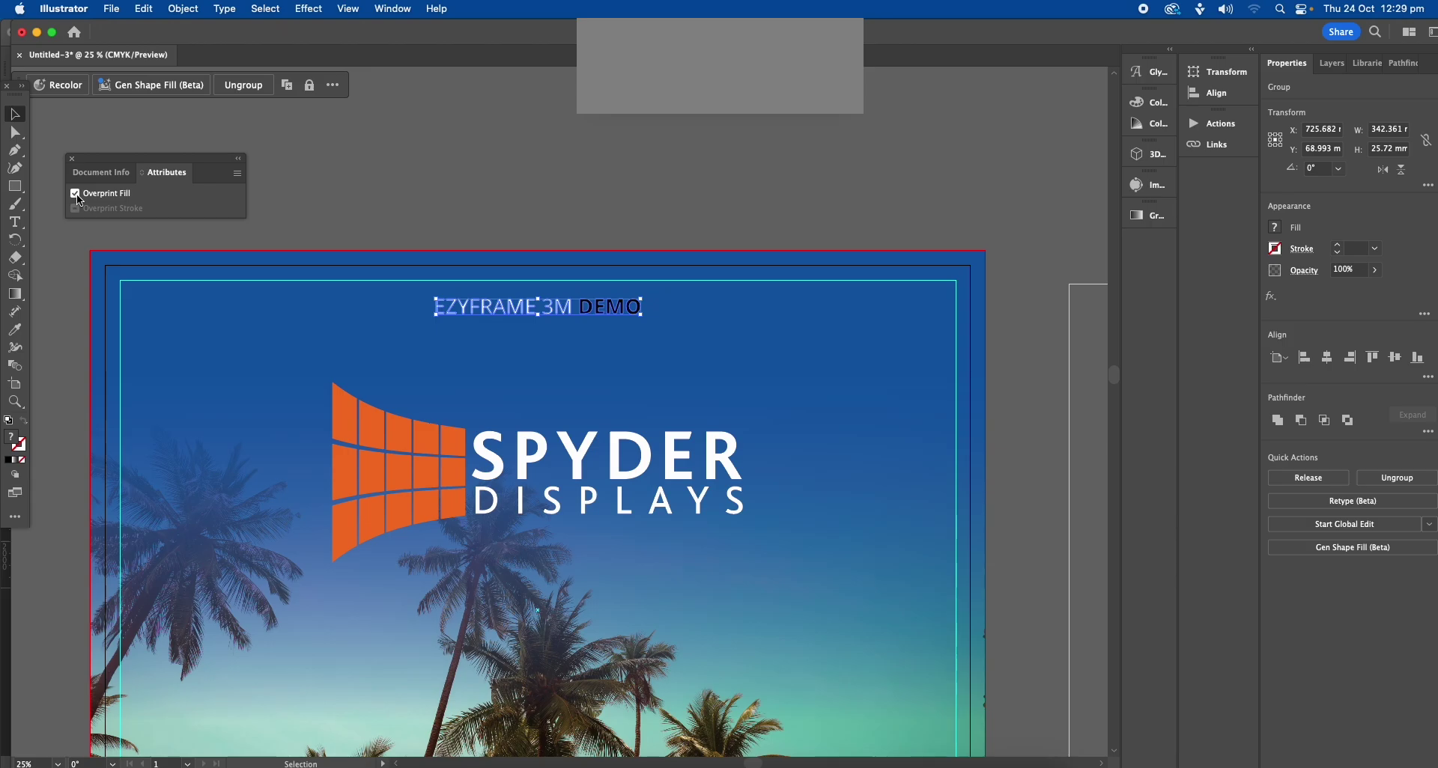
left_click(75, 194)
left_click(72, 159)
left_click(447, 131)
Turn Overprint Preview back on to recheck the white part of the heading.
left_click(354, 8)
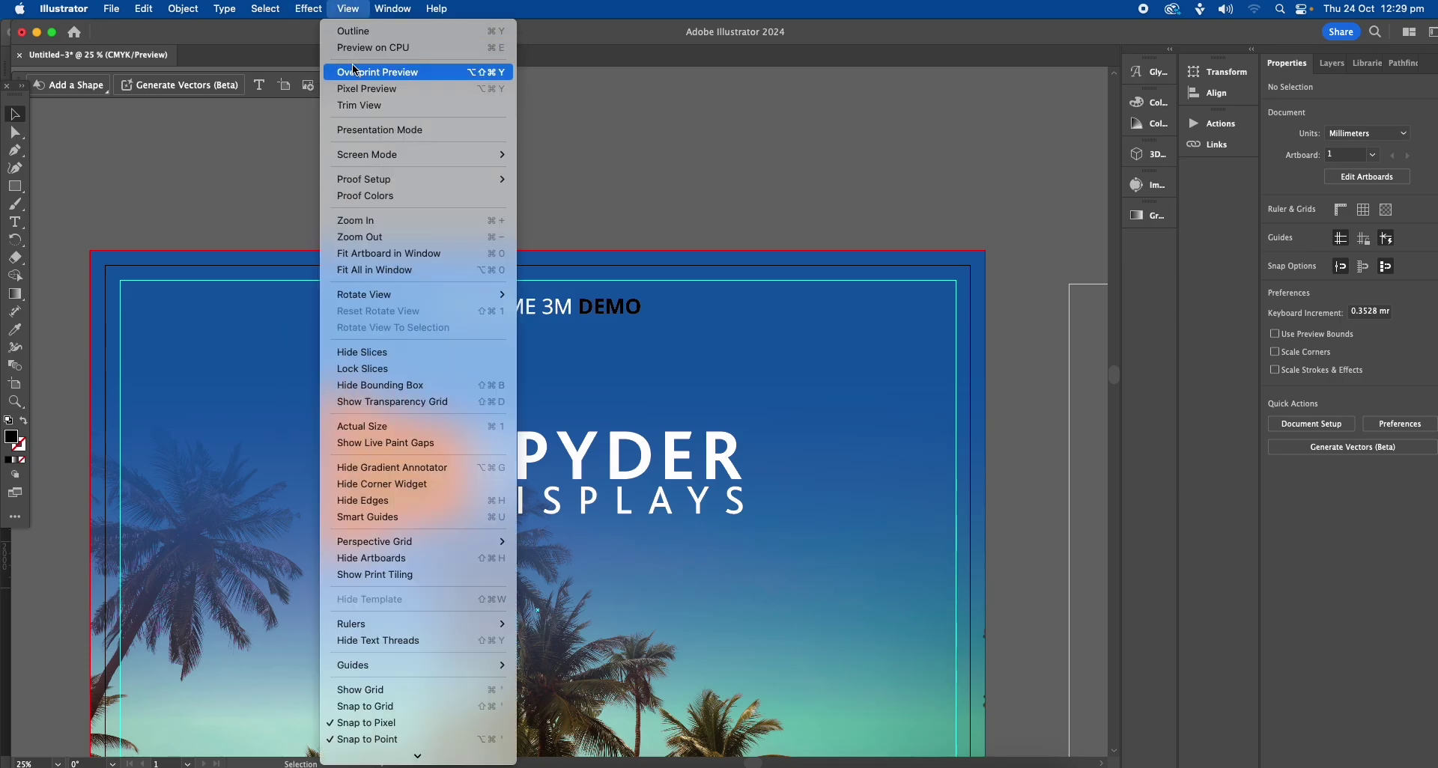
left_click(402, 72)
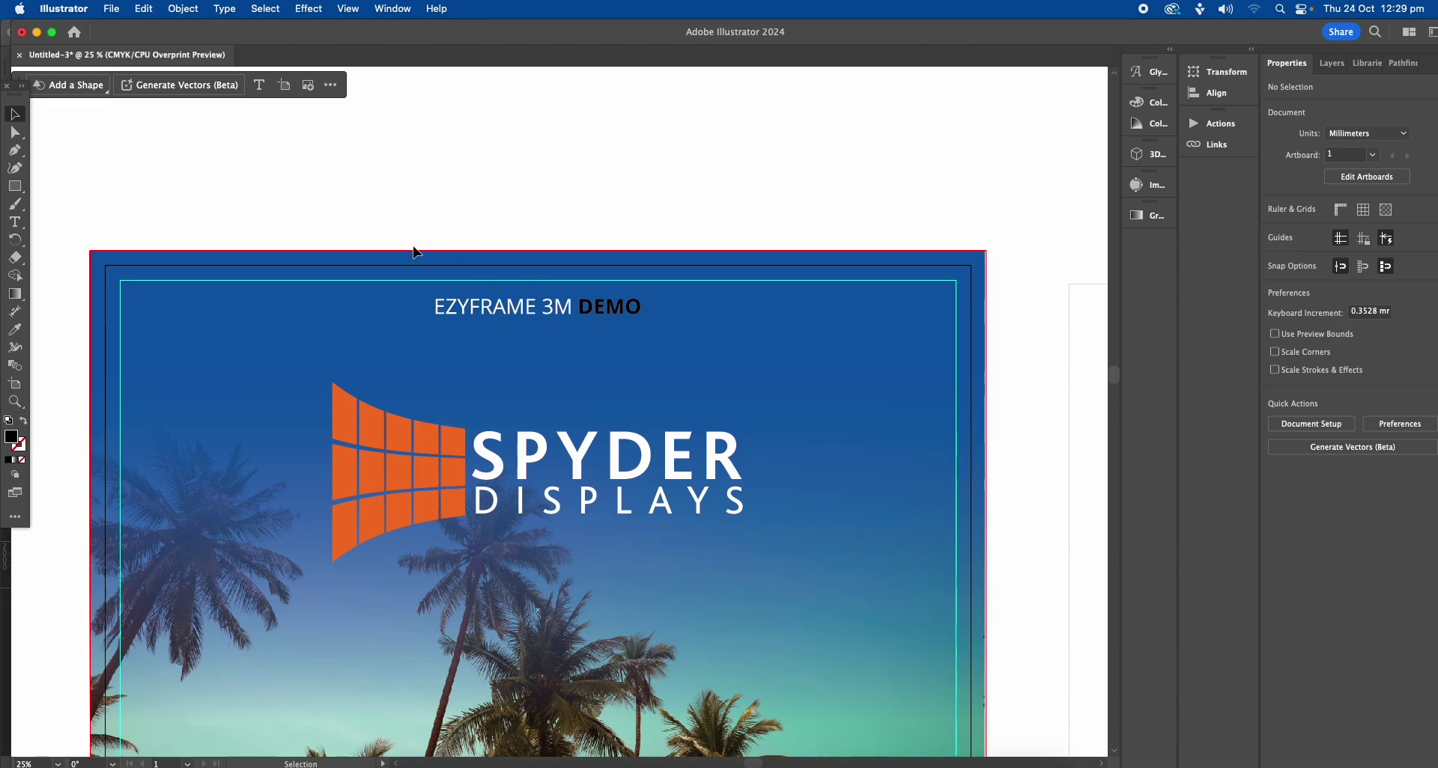
Turn off Overprint Preview to return to the normal preview of the artwork.
left_click(345, 6)
left_click(371, 72)
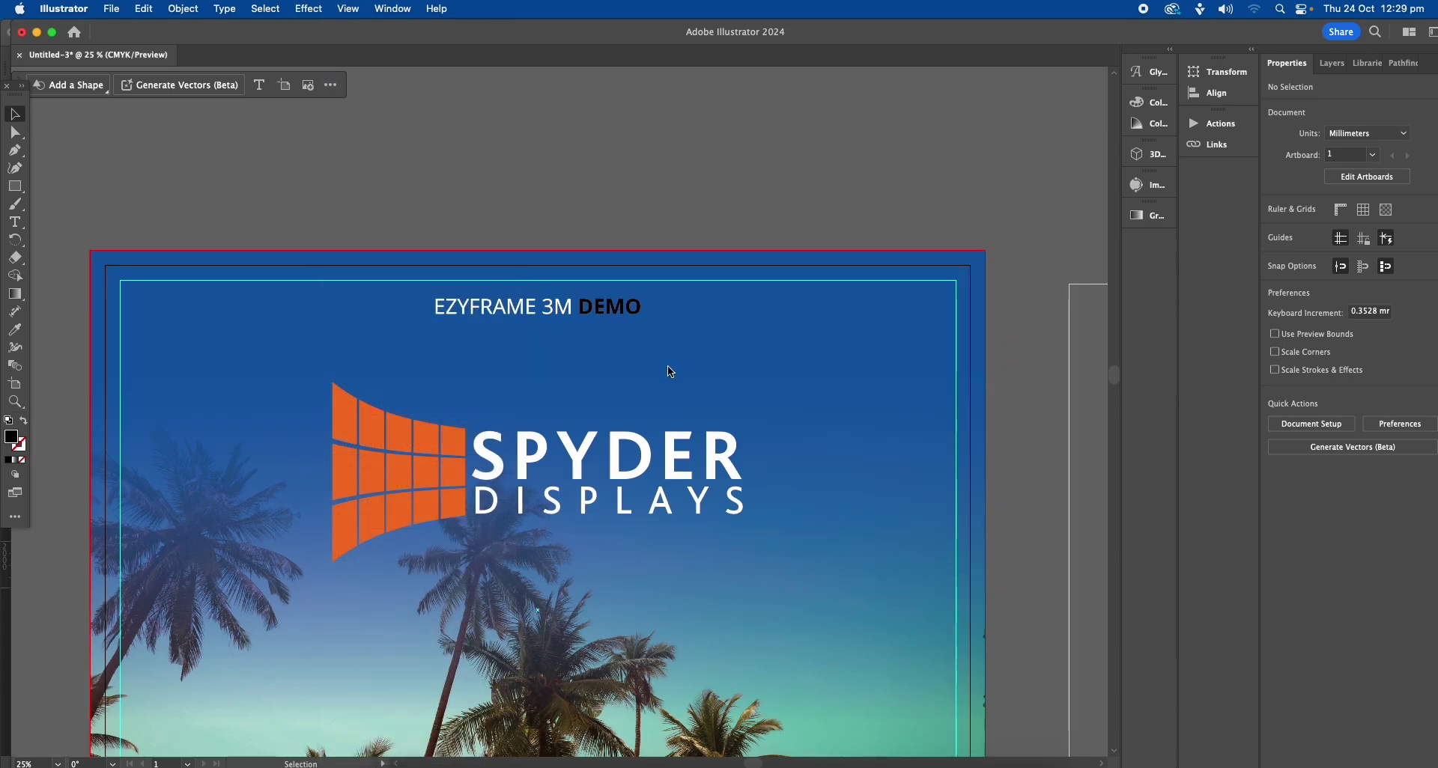
Look over the complete display artwork, from the heading and logo to its outer edges, and leave nothing selected.
scroll(669, 367, "down", 5)
left_click(580, 367)
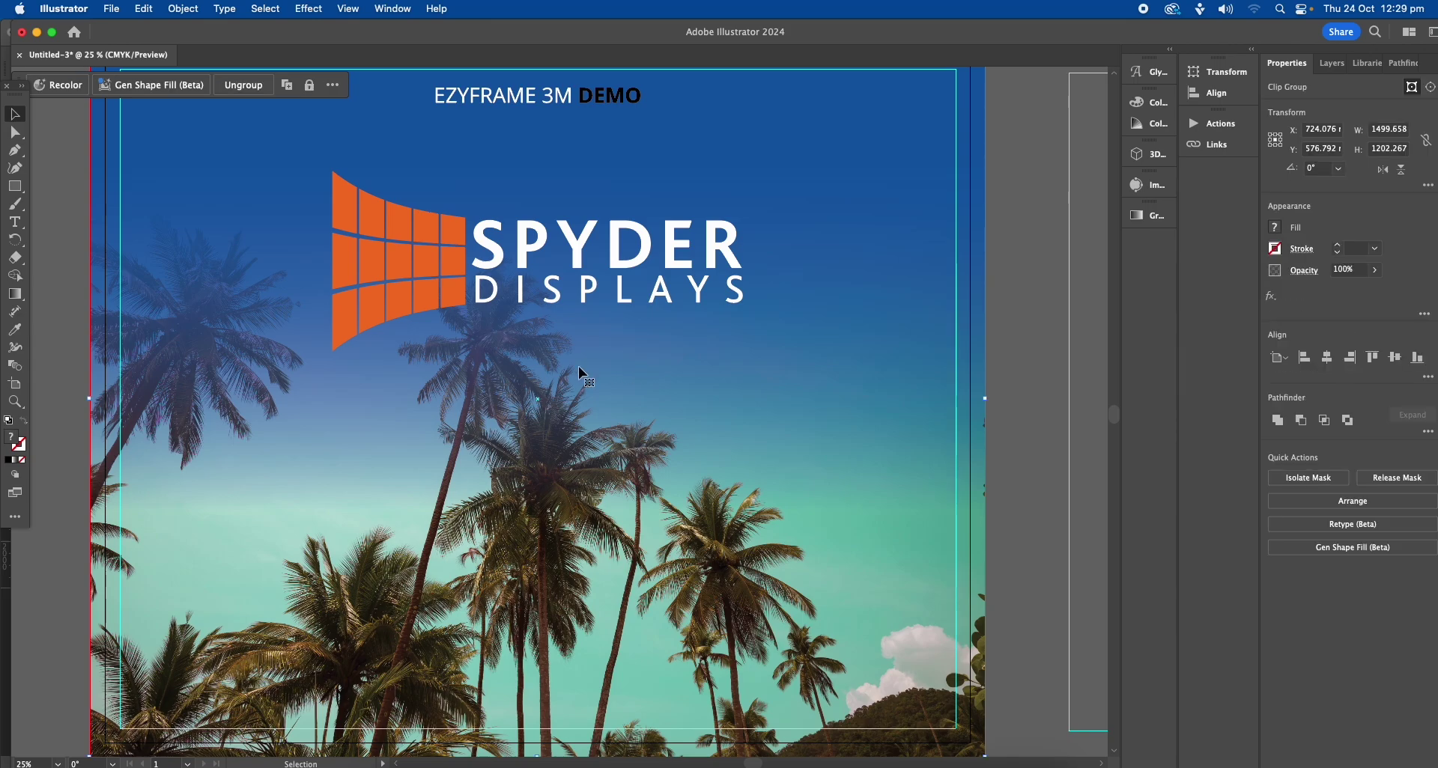
key("z")
left_click(576, 367, "alt")
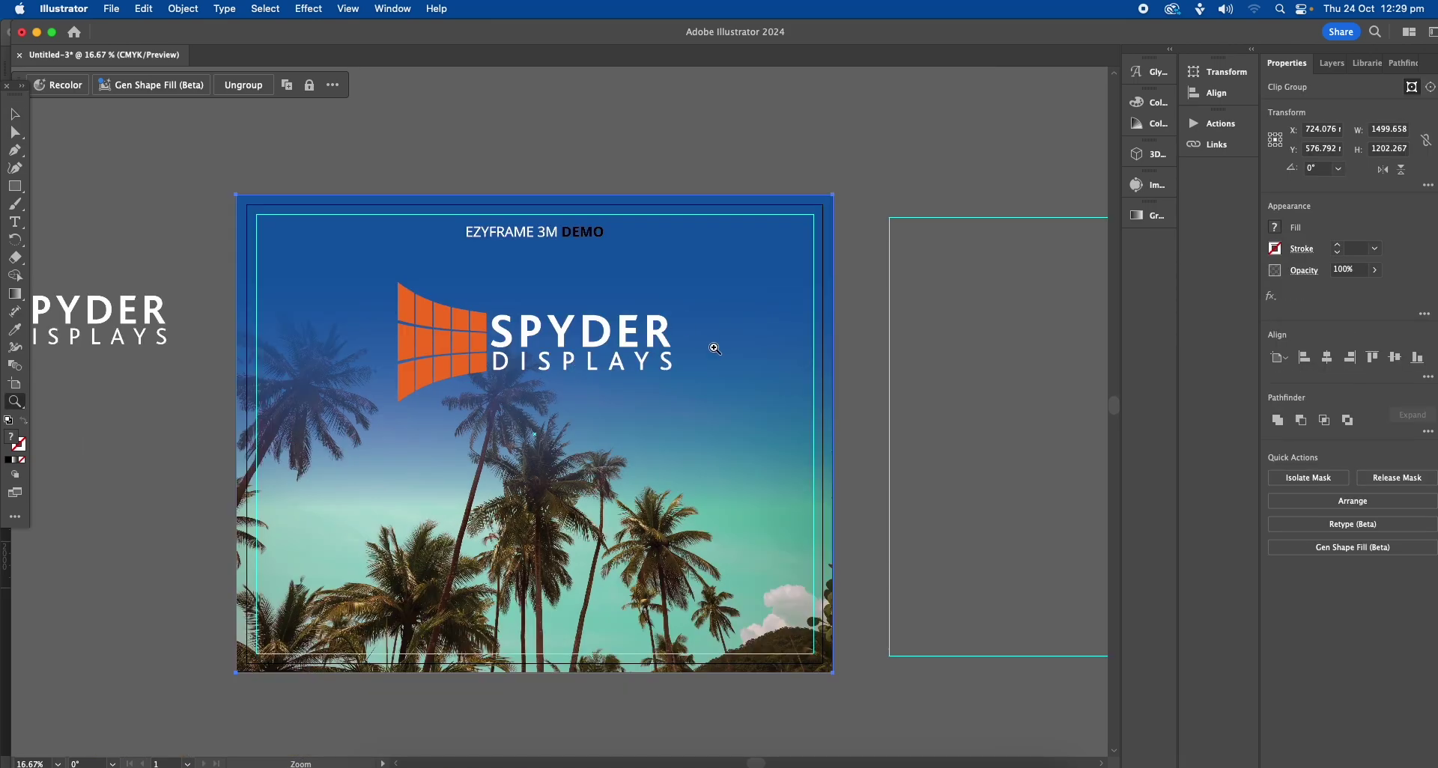
scroll(708, 349, "down", 4)
scroll(714, 348, "up", 4)
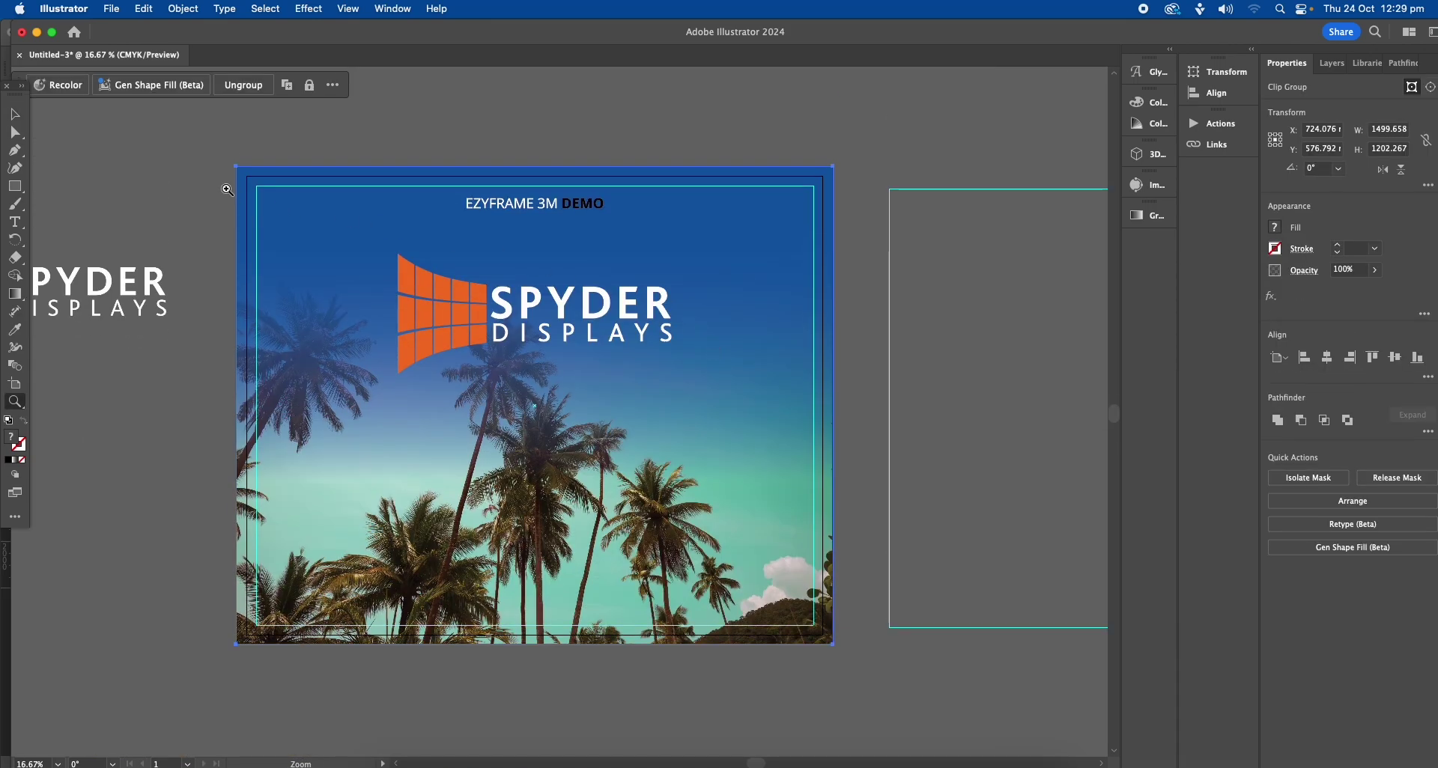
left_click(15, 114)
left_click(135, 162)
scroll(645, 391, "down", 3)
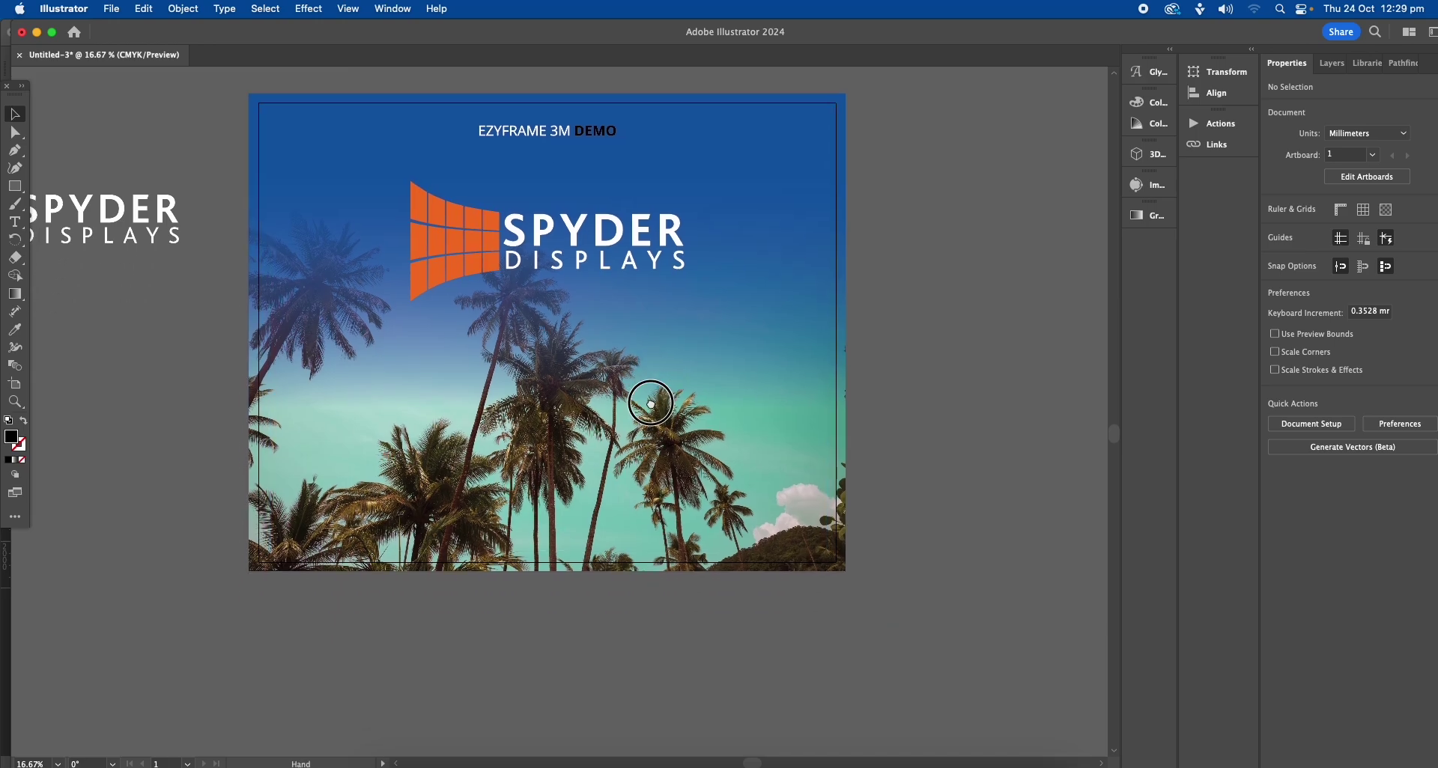
left_click_drag(645, 392, 703, 495)
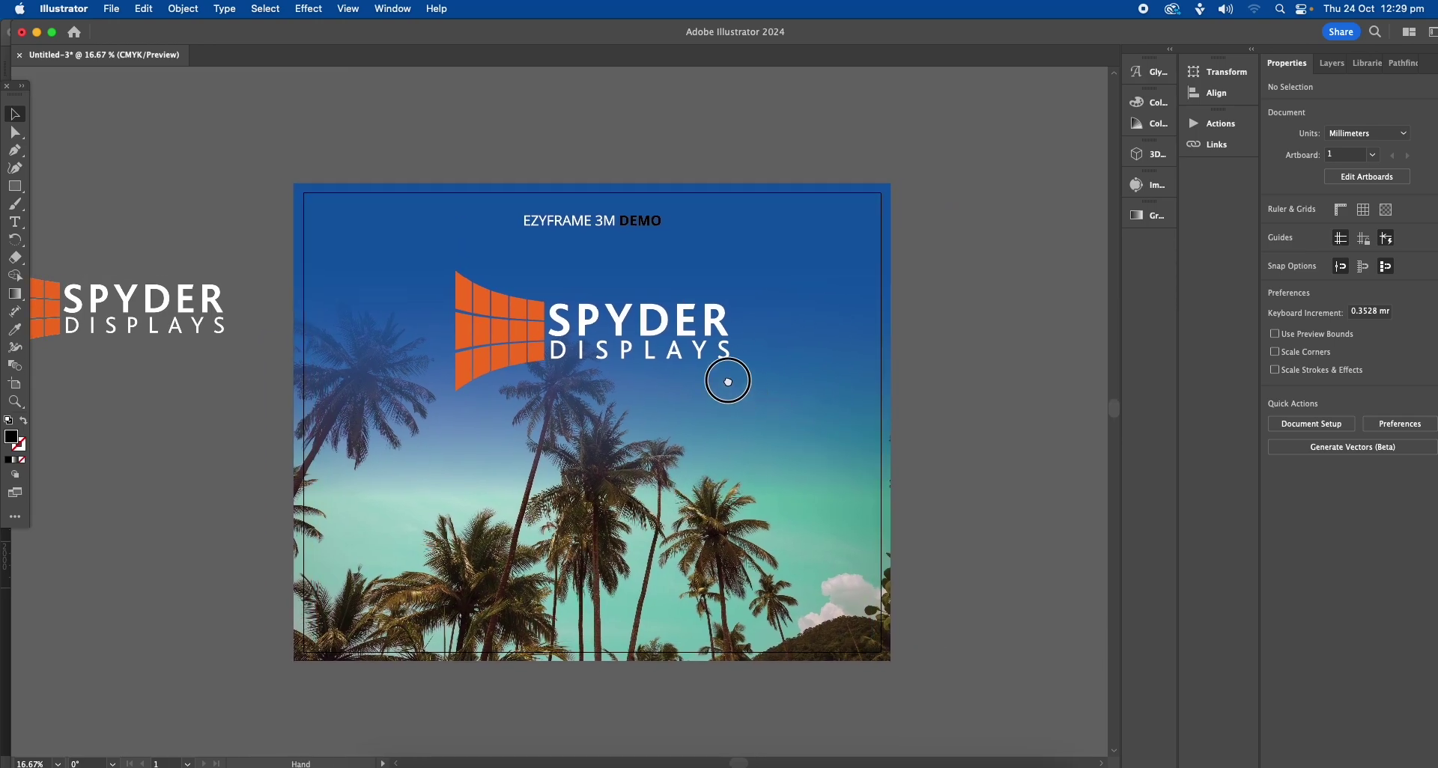
scroll(725, 379, "right", 3)
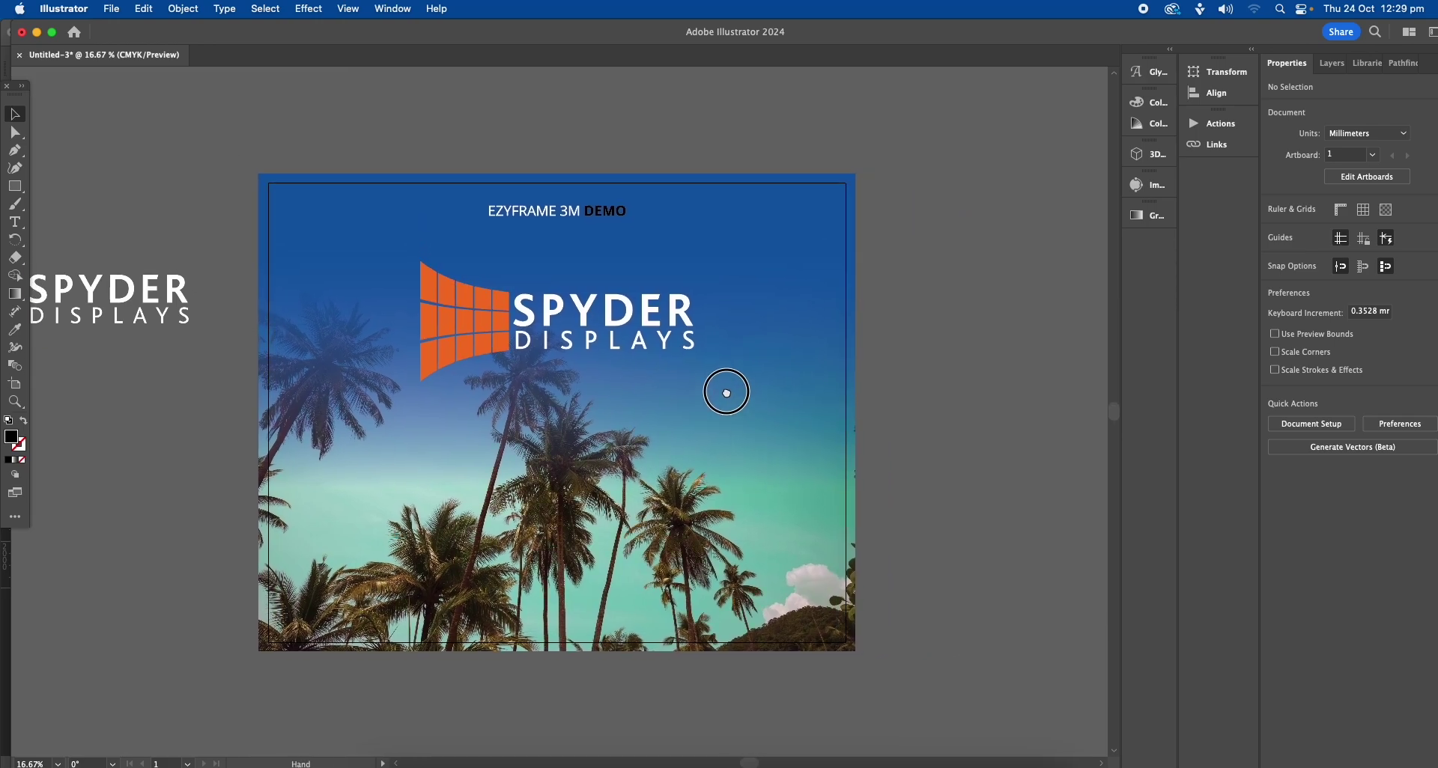
Save the artwork as an Adobe PDF named DEMO_EZYFRAME_3M in the demo folder on the Desktop.
left_click(112, 9)
mouse_move(154, 360)
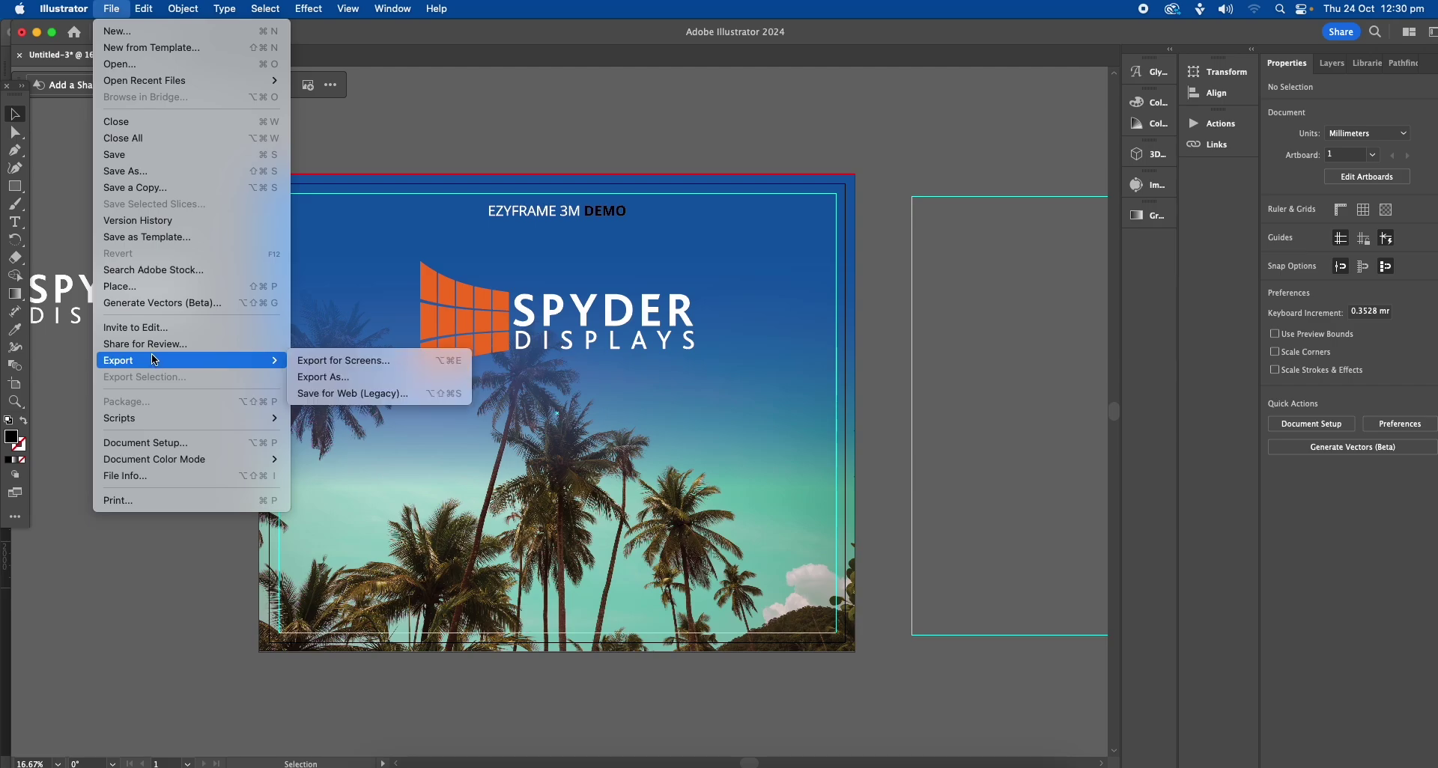
left_click(137, 173)
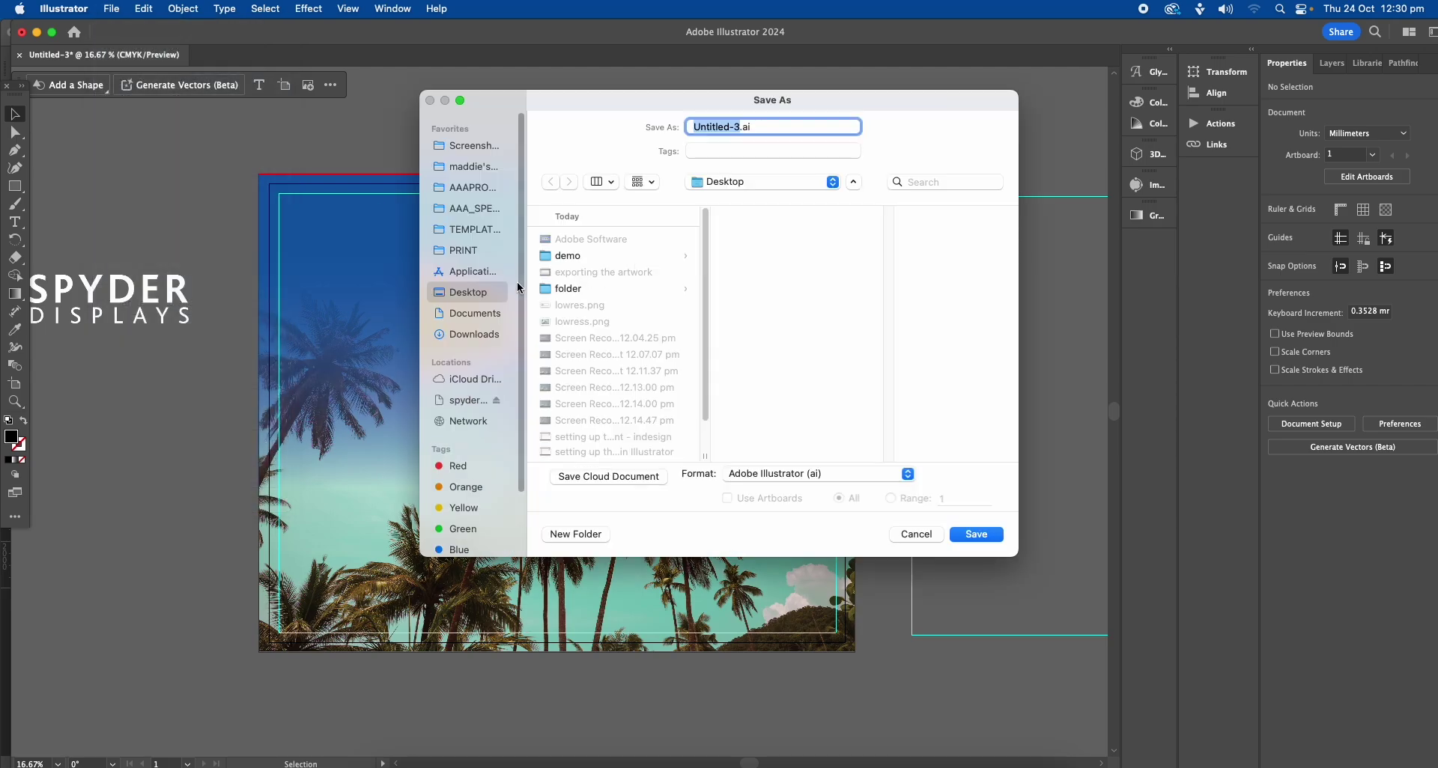
left_click(567, 257)
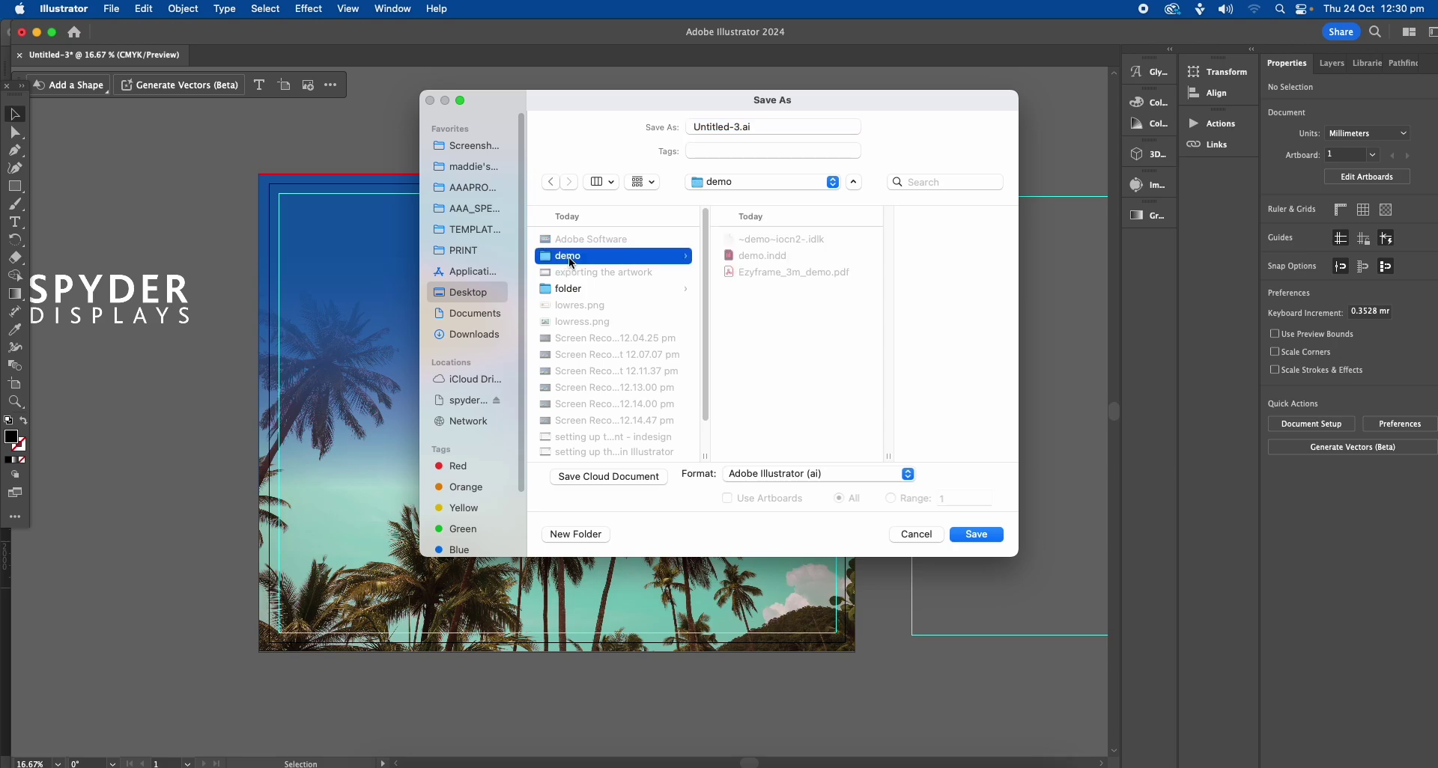
left_click(744, 128)
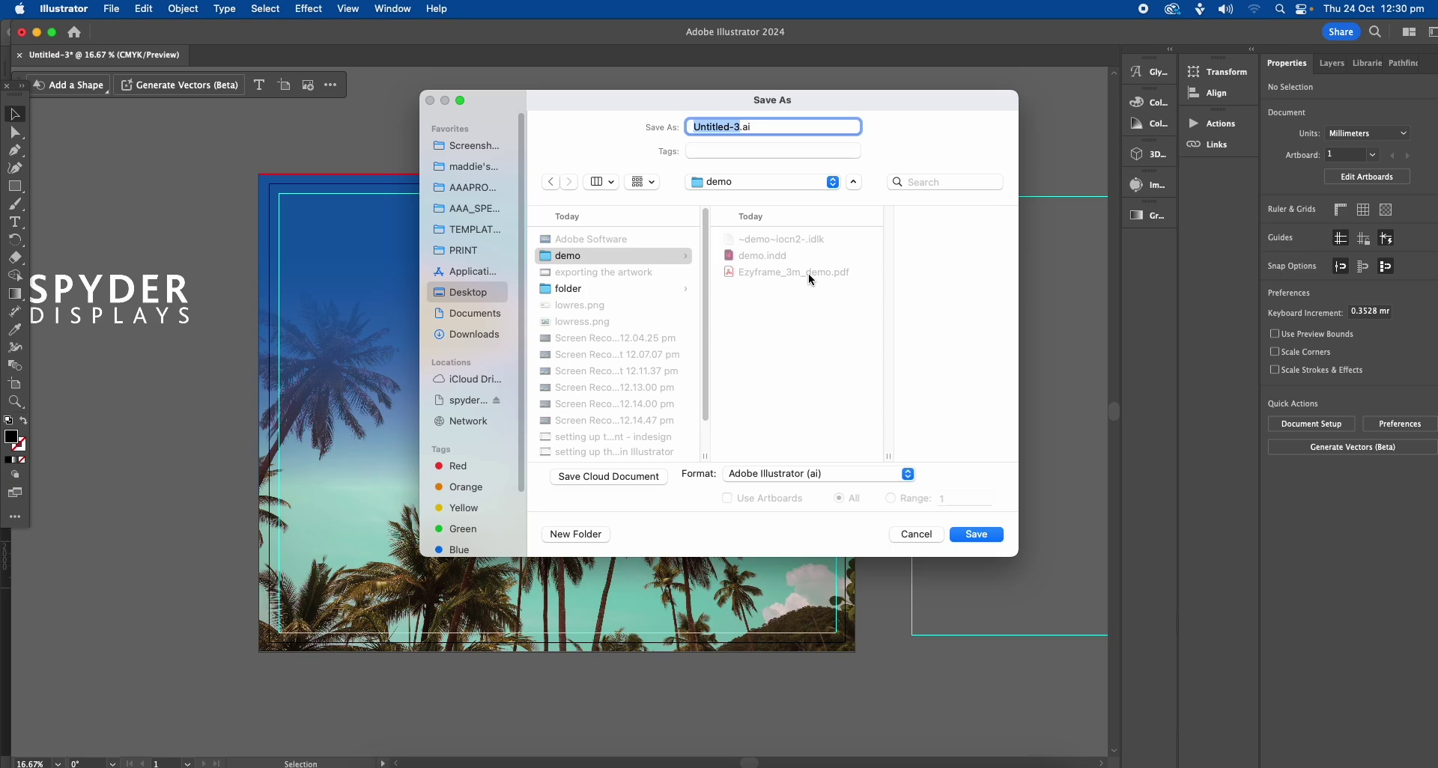
type("DEMO_EZYFRAME_3M")
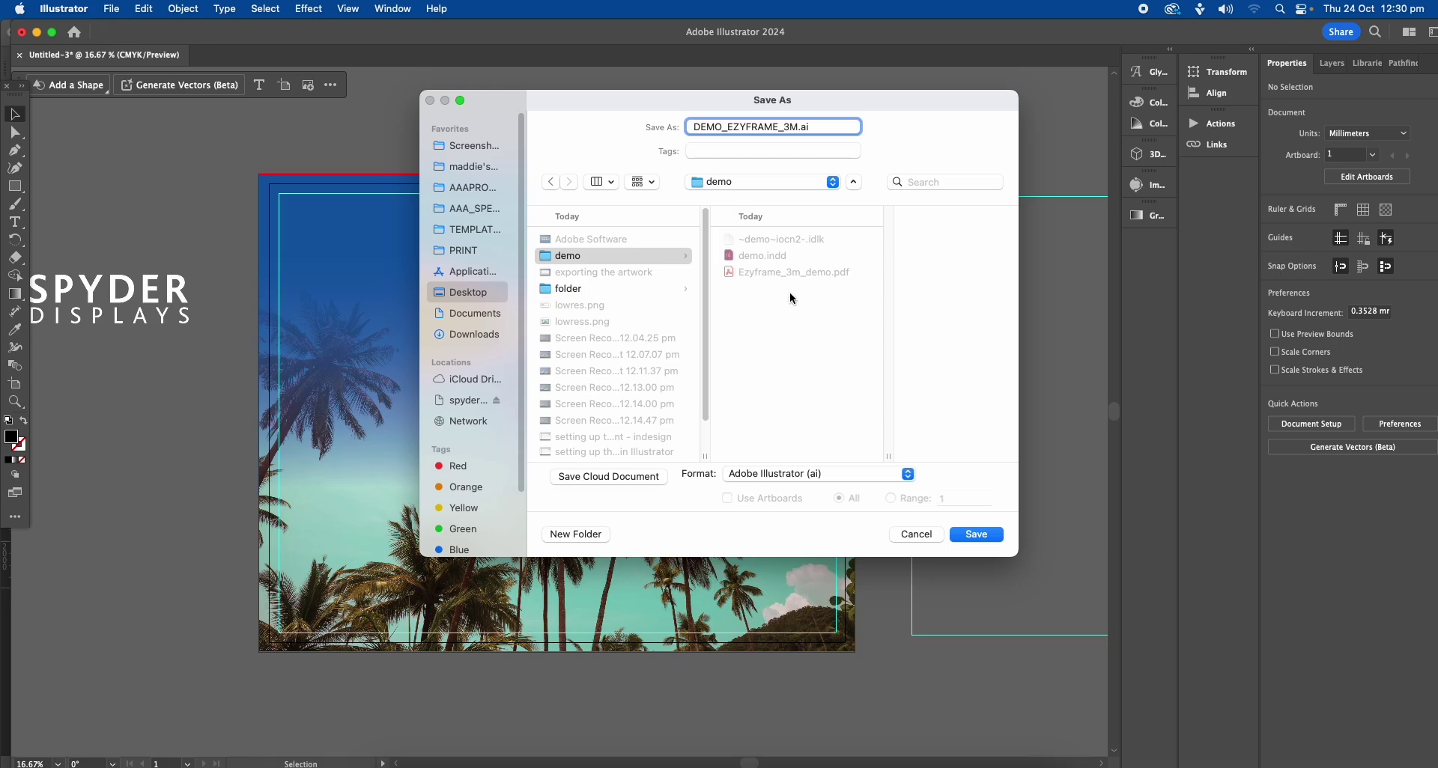
left_click(814, 474)
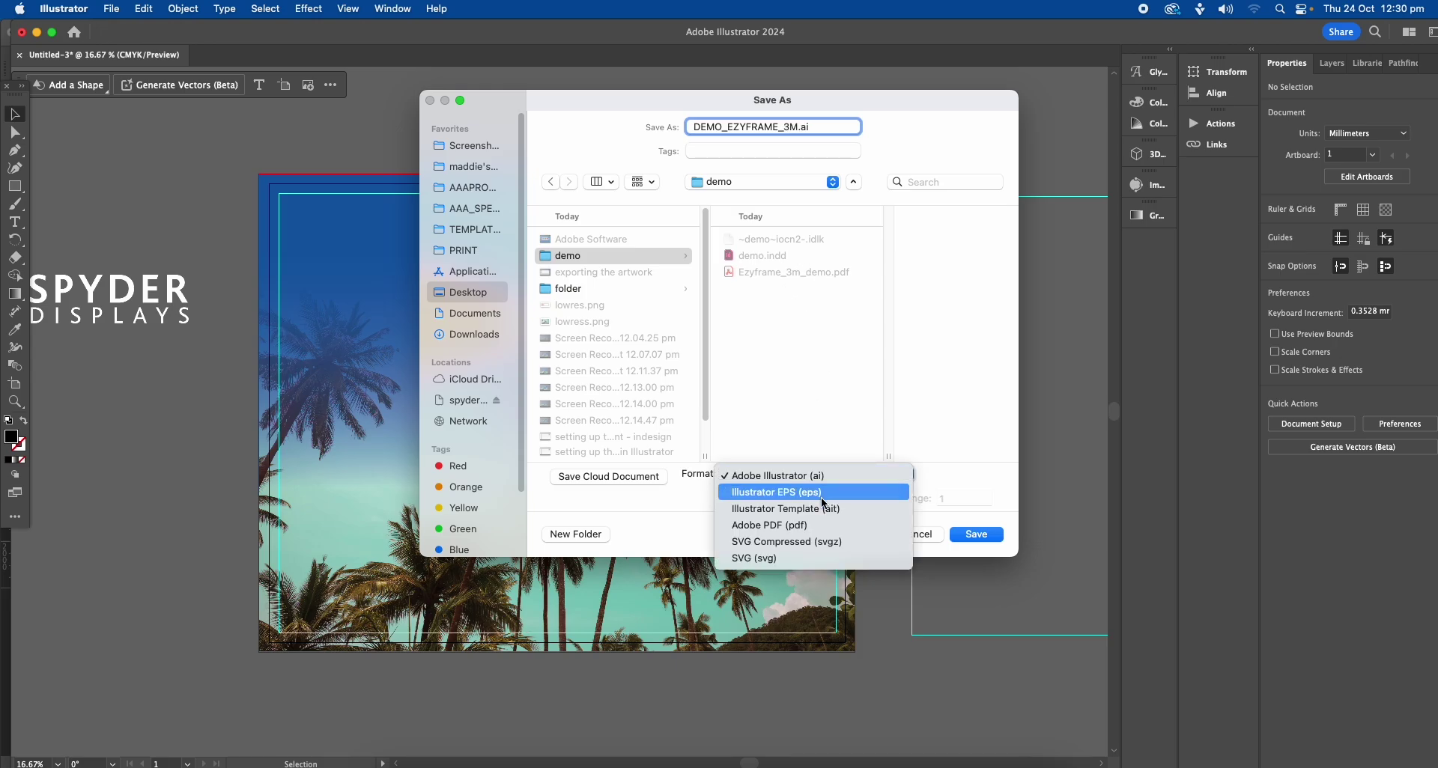
left_click(819, 527)
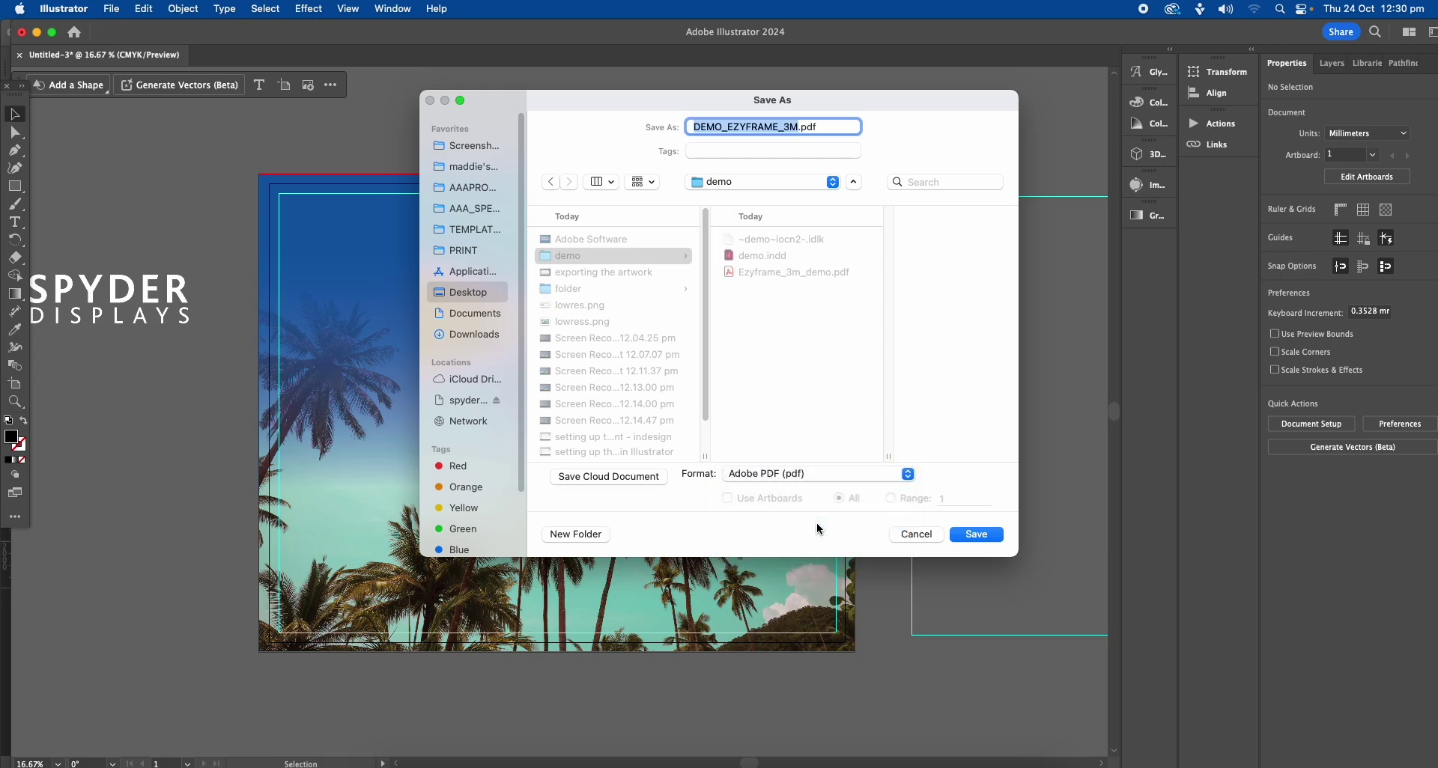
left_click(976, 534)
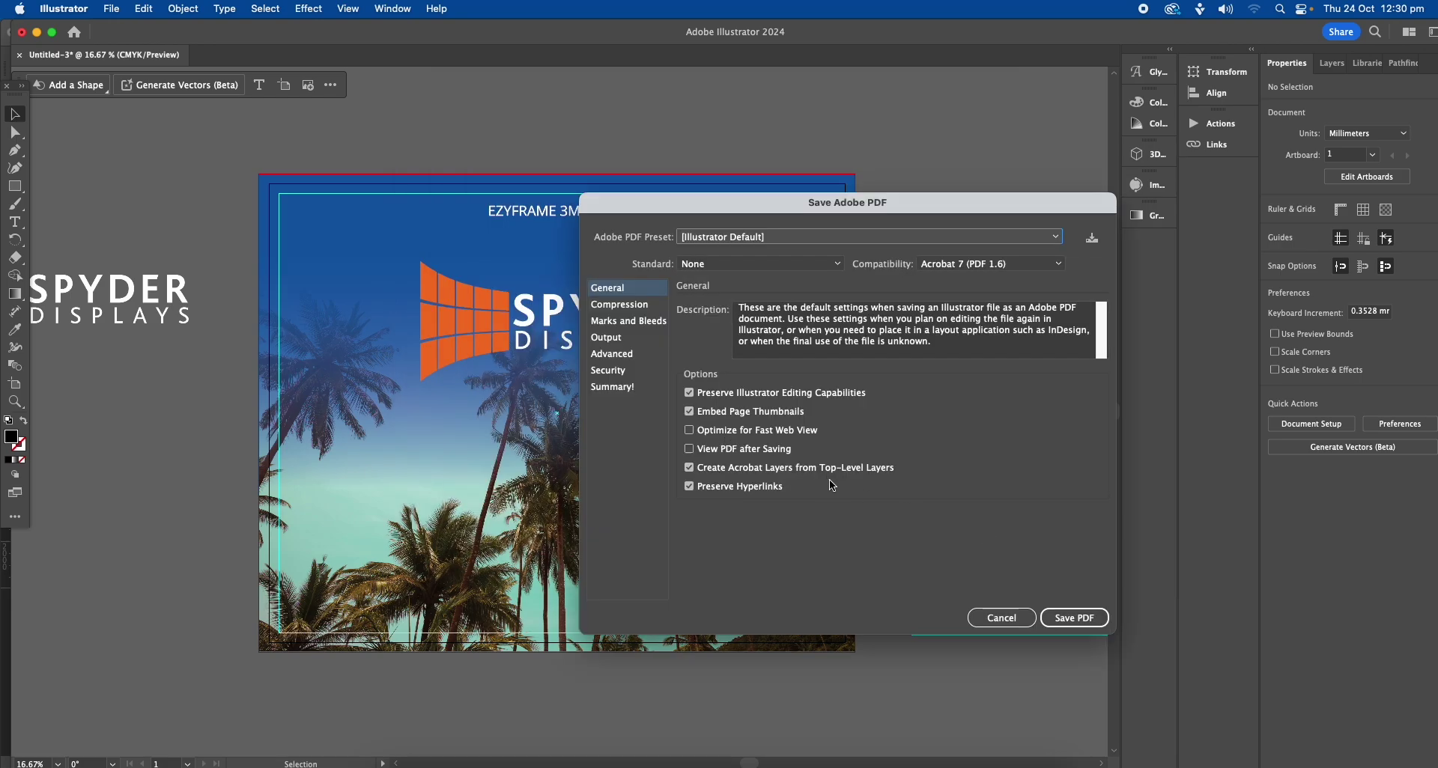
Review the PDF options from compression through summary, and save with the Illustrator Default preset and the document bleed settings.
left_click(648, 307)
left_click(647, 322)
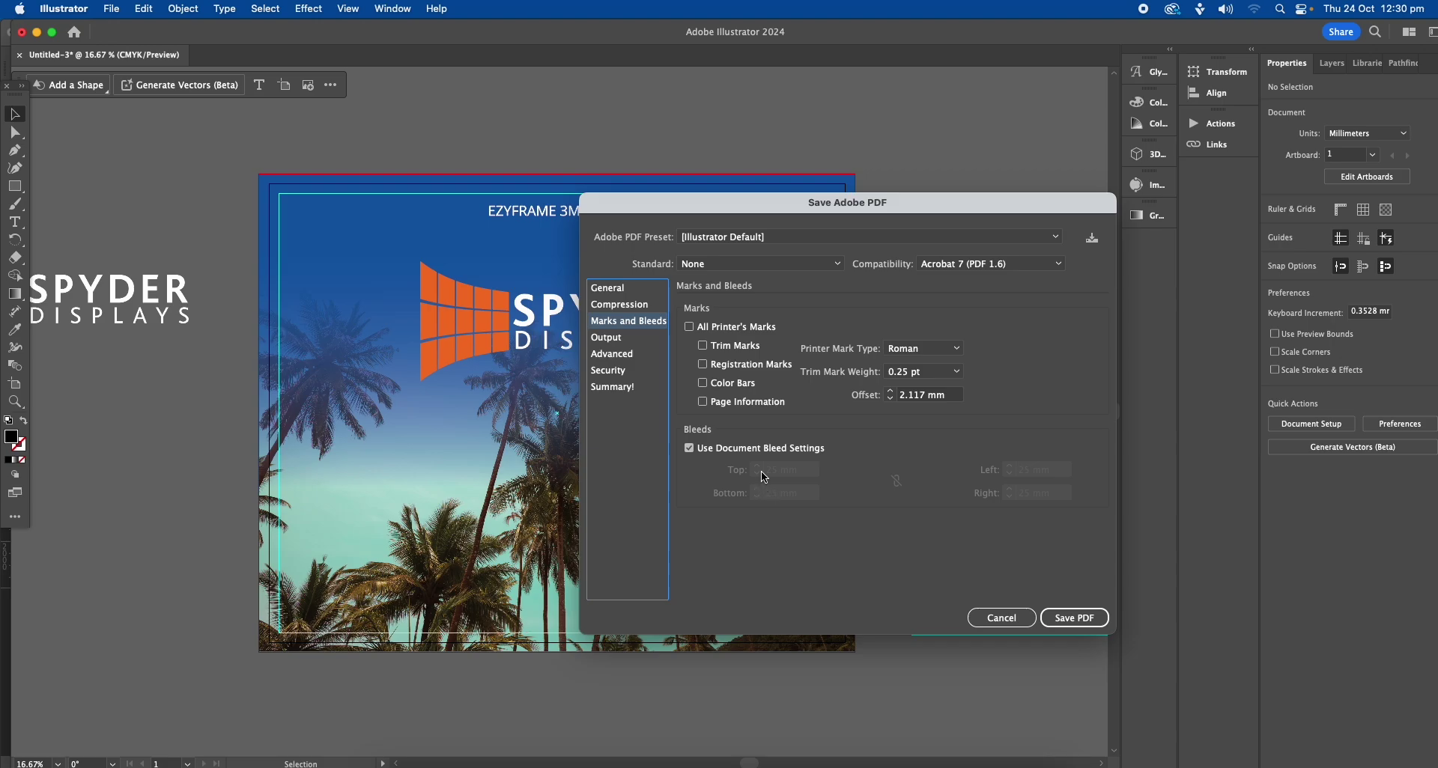
left_click(640, 340)
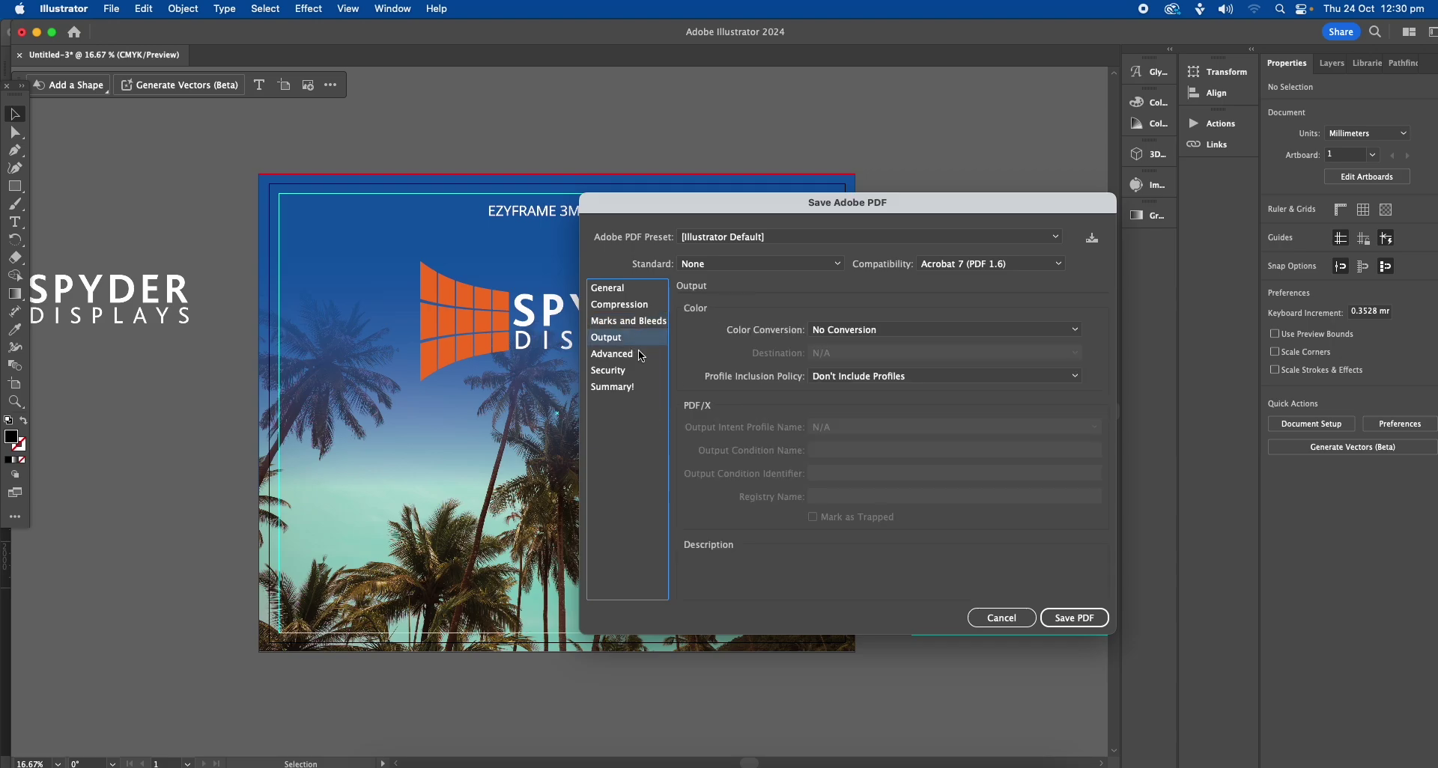
left_click(638, 354)
left_click(643, 371)
left_click(644, 388)
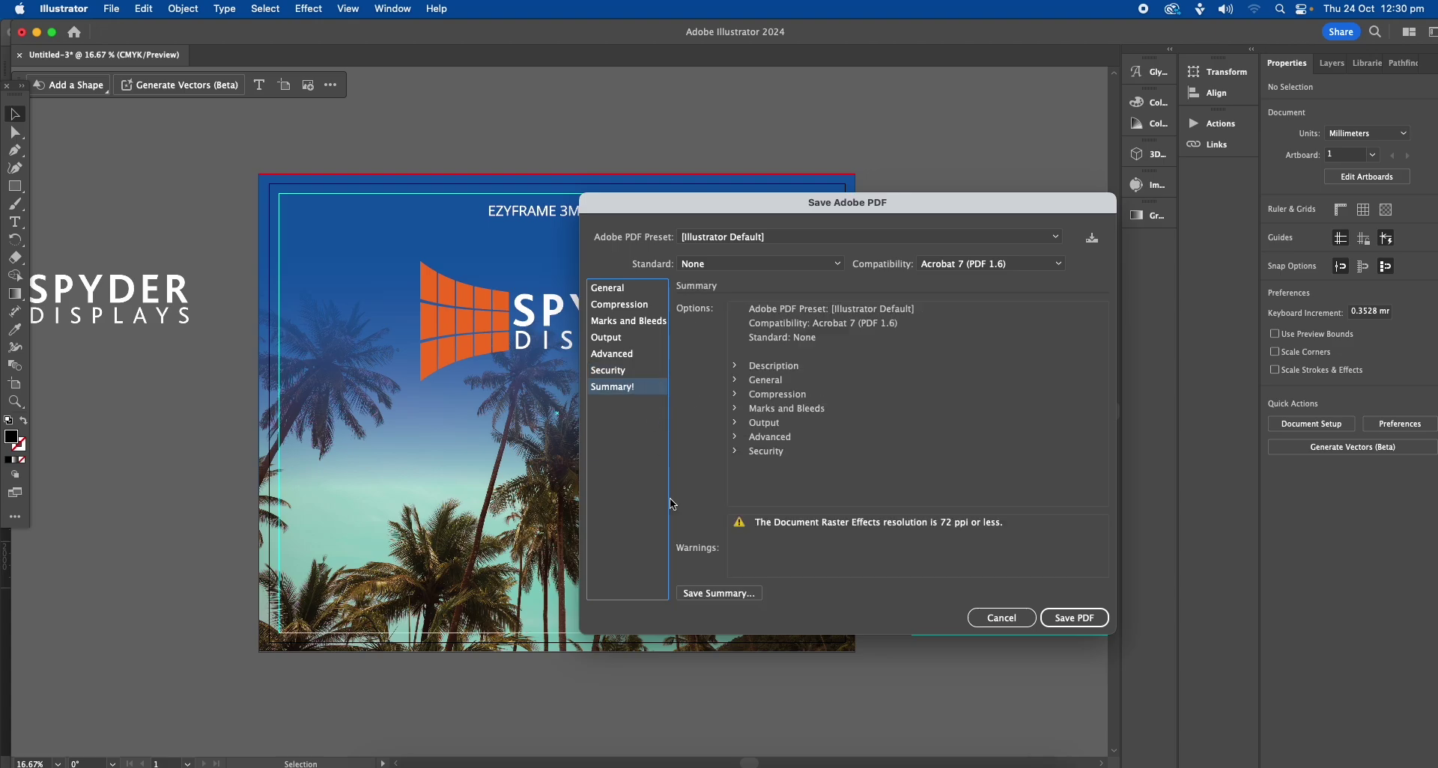
left_click(1083, 621)
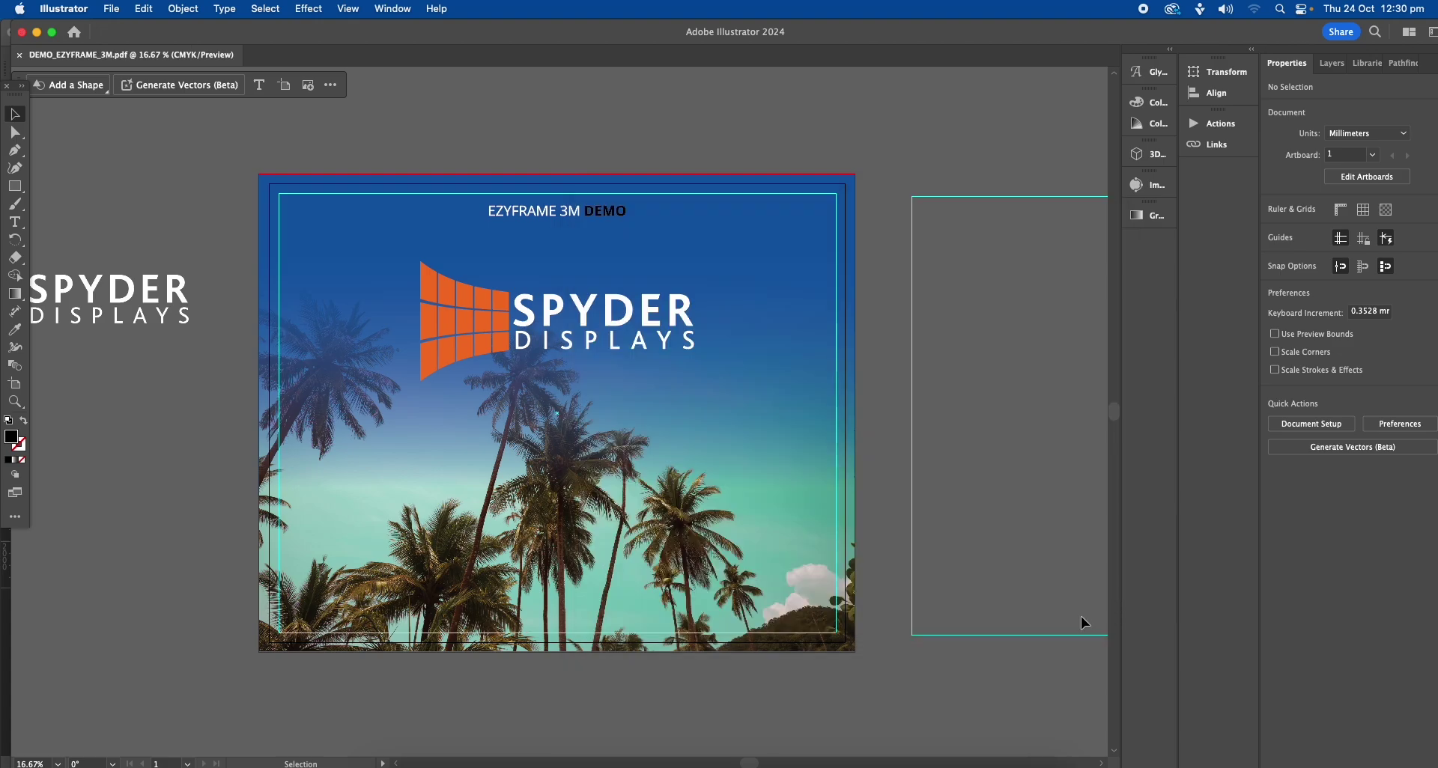